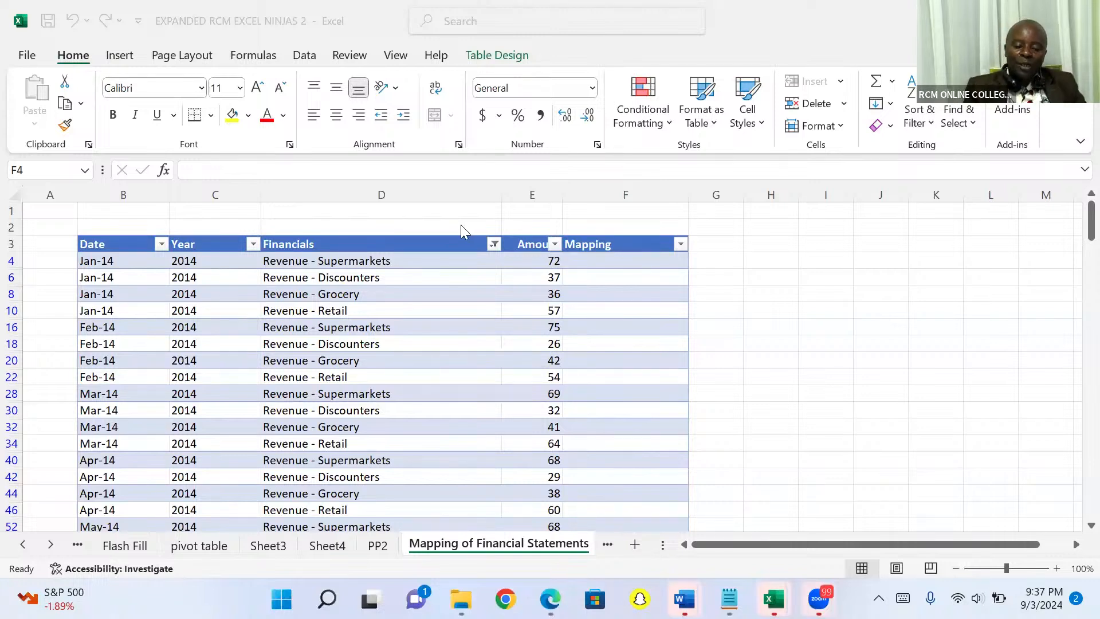
Review the Financials and Year columns of the mapping table from the first row to the last
left_click(321, 262)
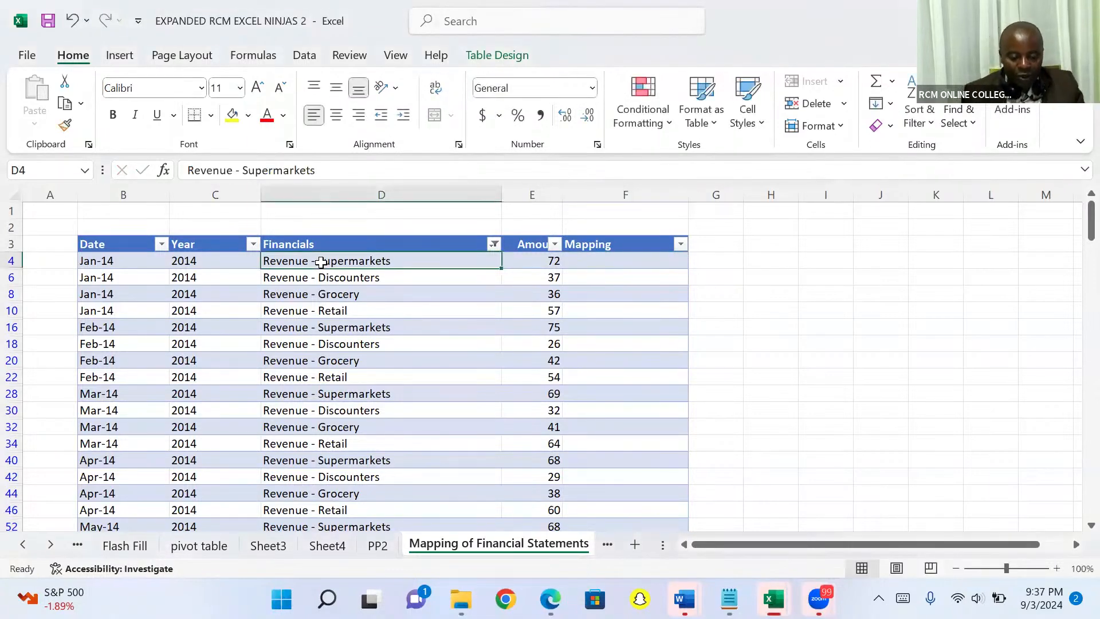
key("ctrl+Down")
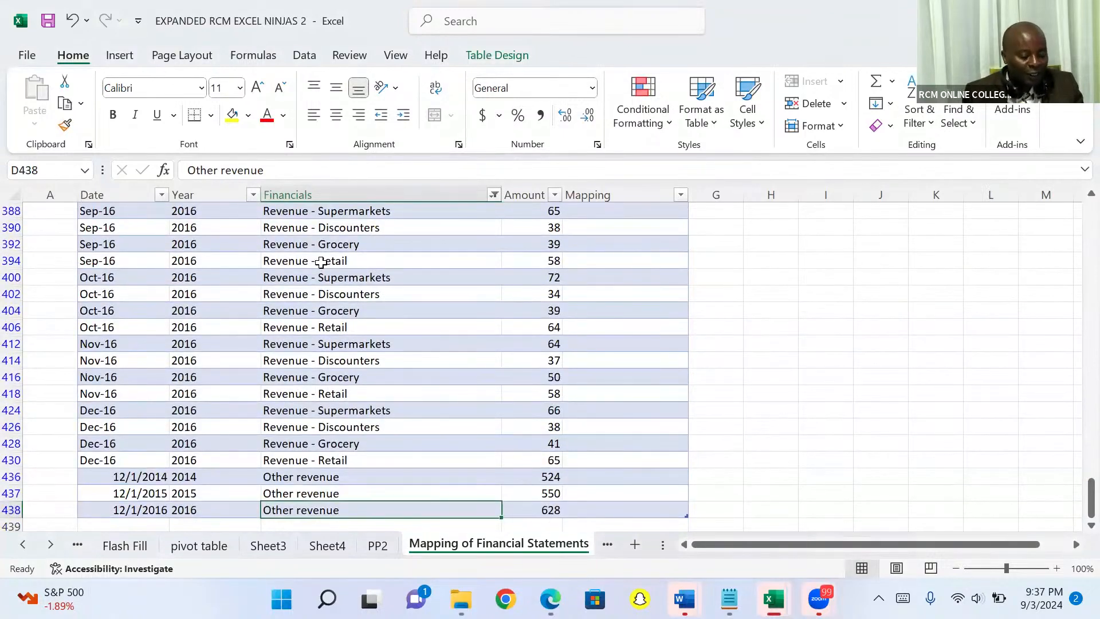
key("ctrl+Up")
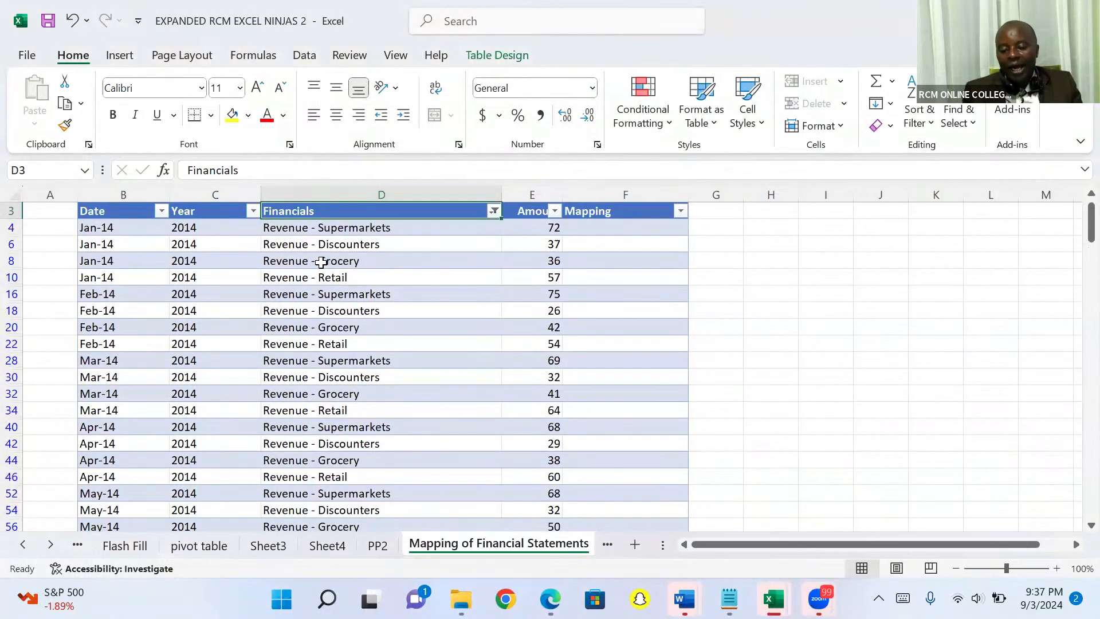
left_click(198, 231)
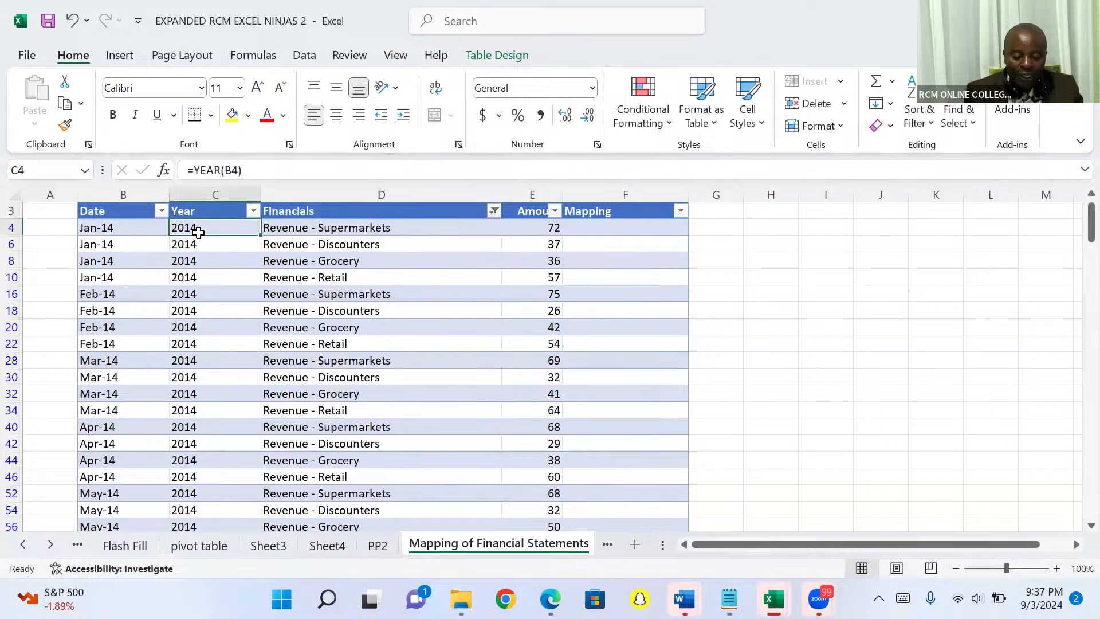
key("ctrl+Down")
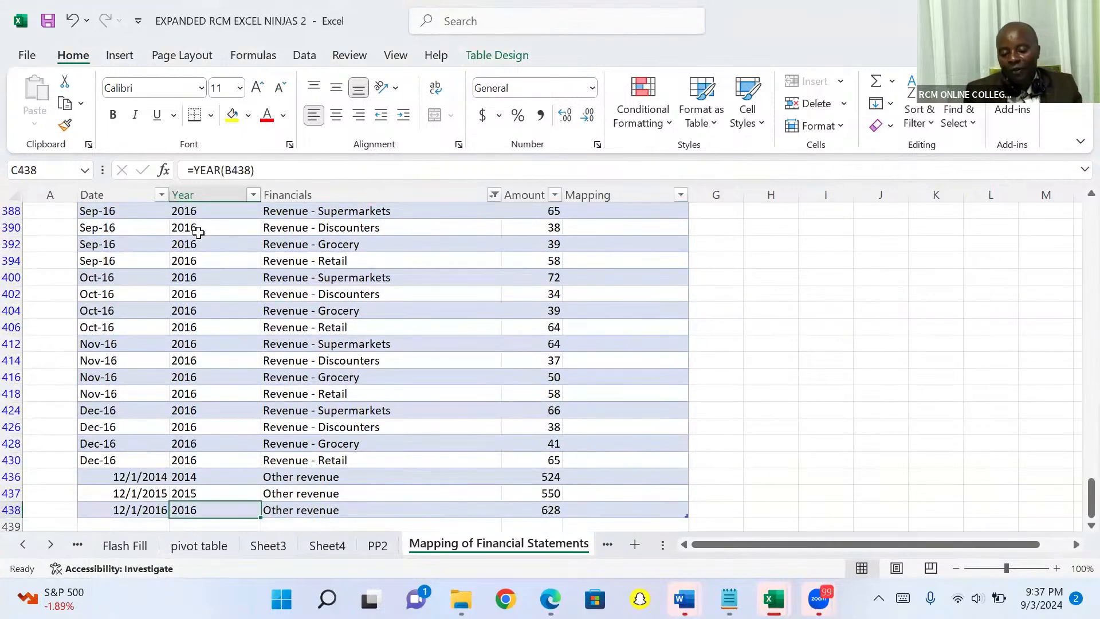
key("ctrl+Up")
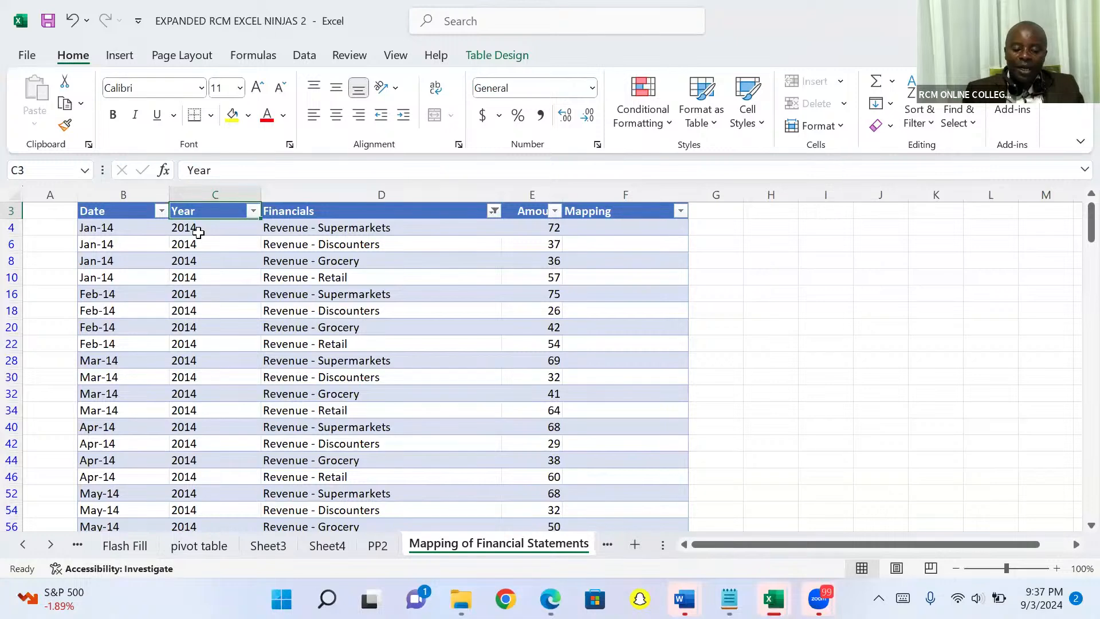
Go to the PP2 sheet and clear the filter from the sales table's Region column
left_click(376, 546)
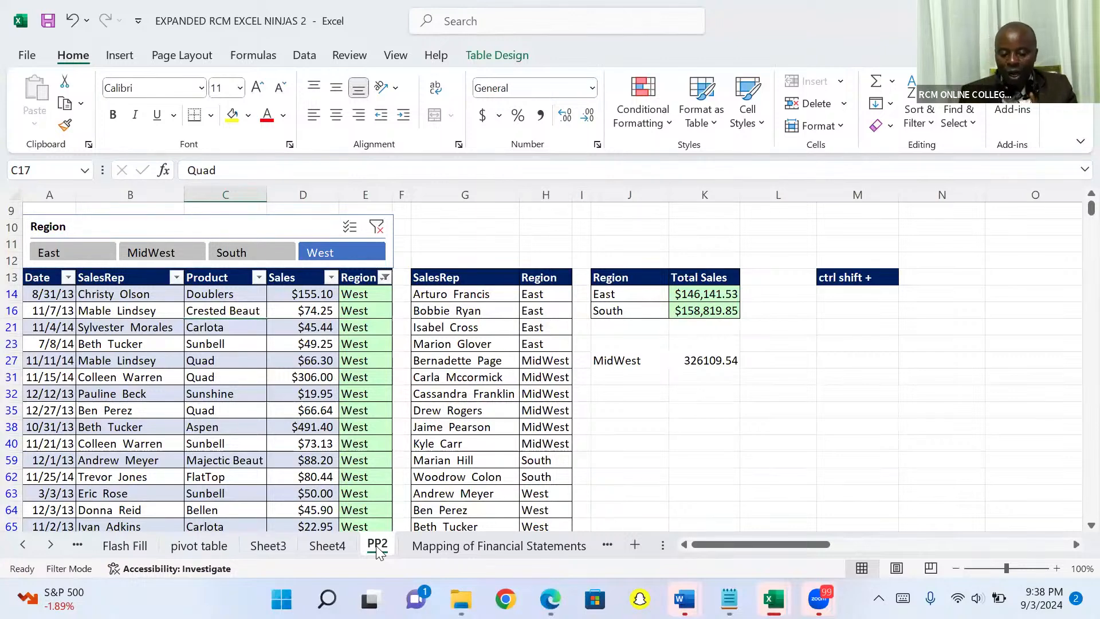
left_click(386, 278)
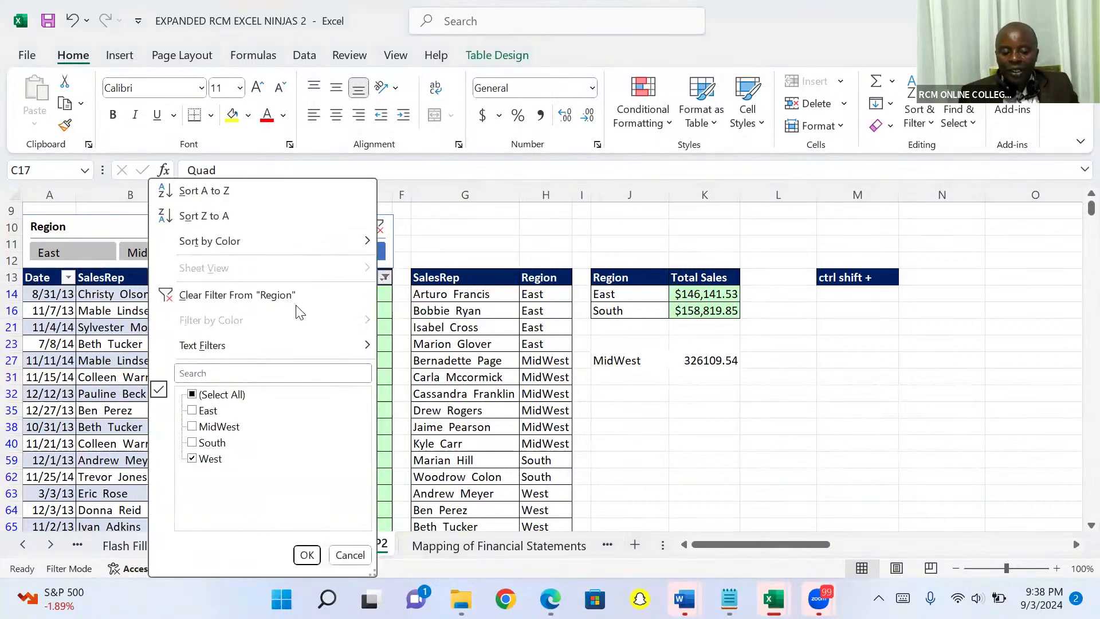
left_click(217, 298)
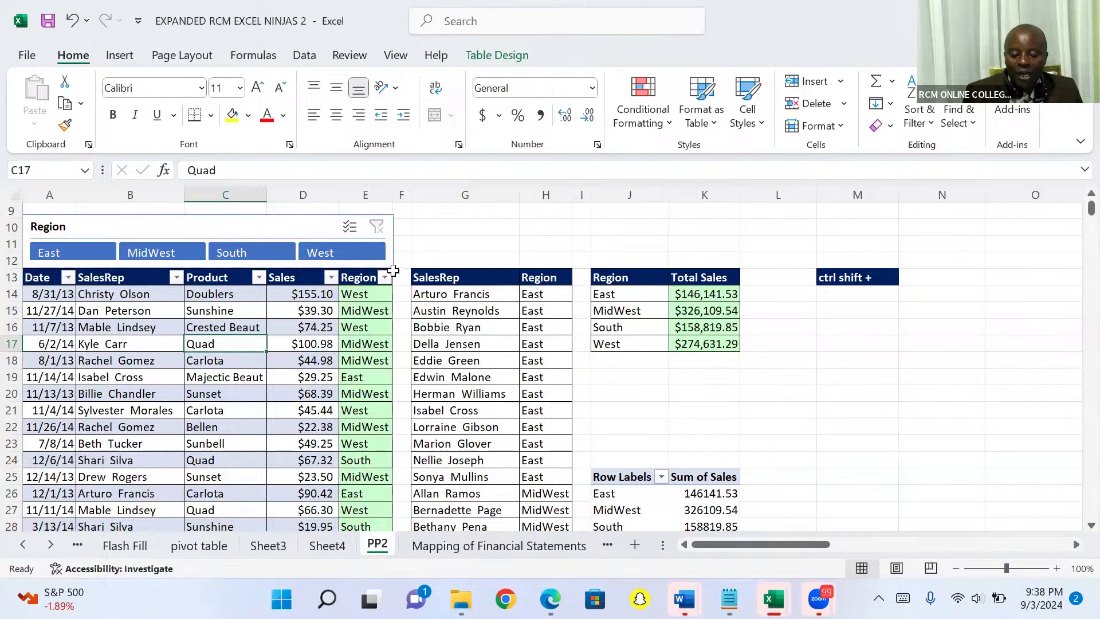
Filter the sales table's Region column to East only, and clear that filter again
left_click(384, 277)
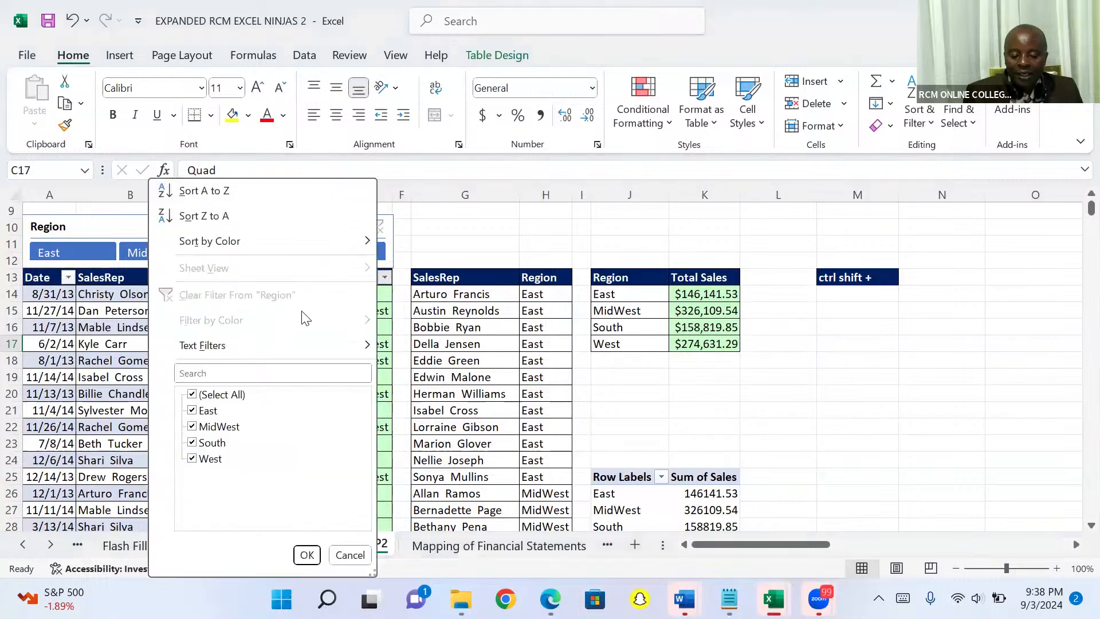
left_click(193, 395)
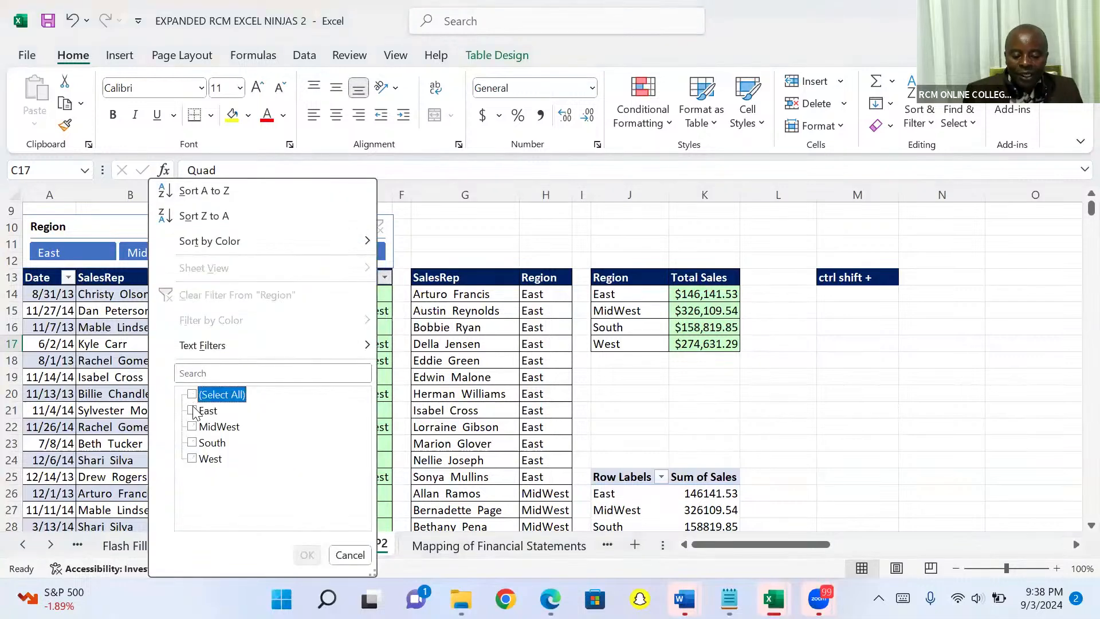
left_click(193, 411)
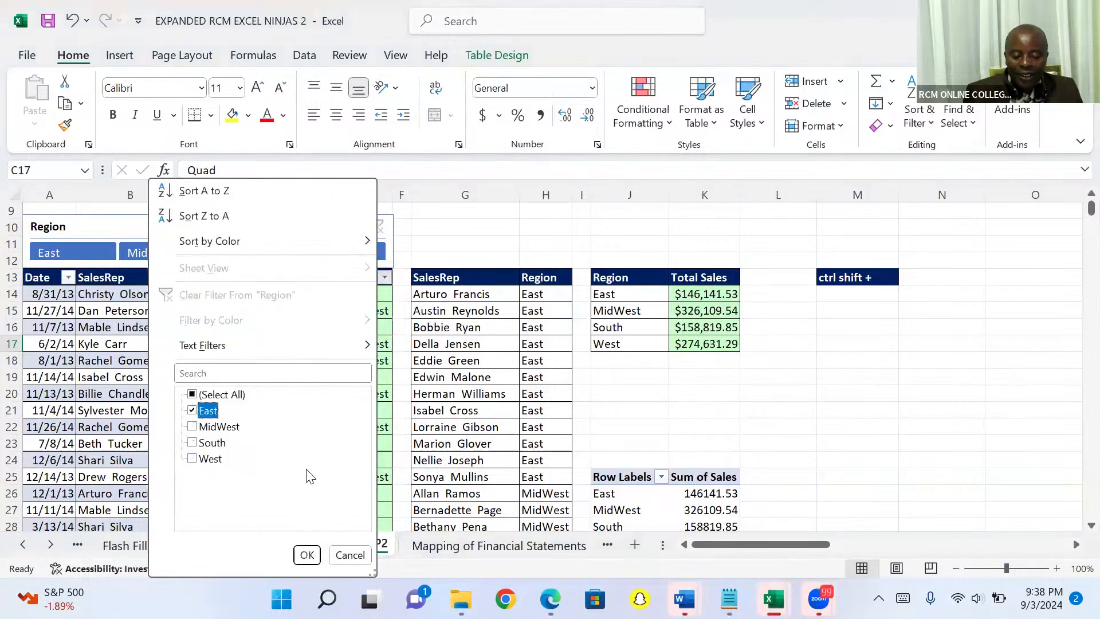
left_click(307, 556)
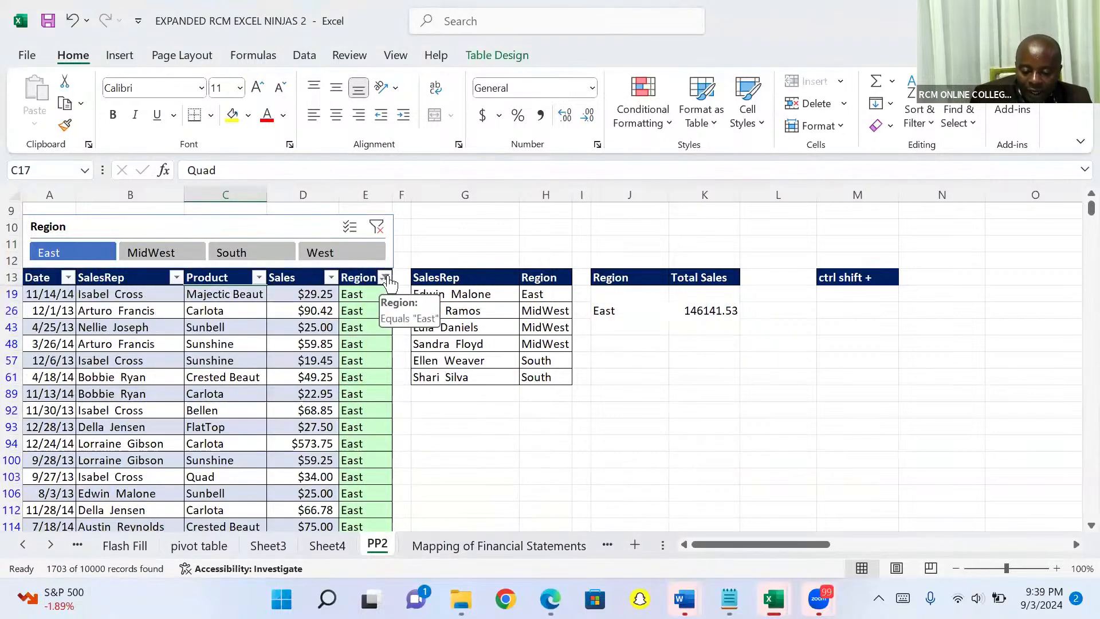
left_click(385, 278)
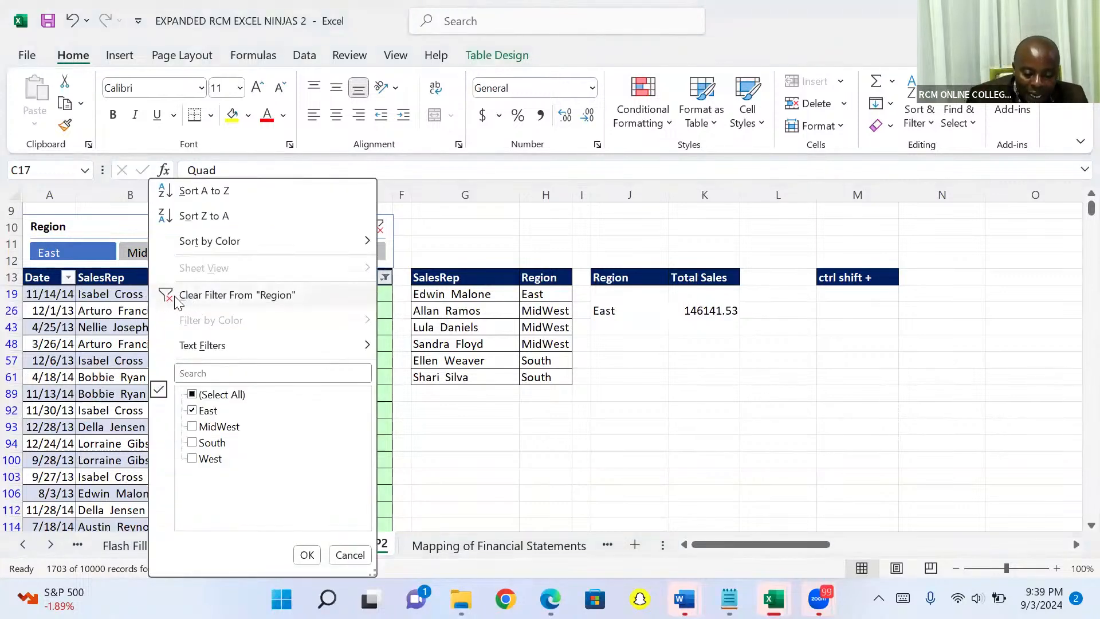
left_click(189, 294)
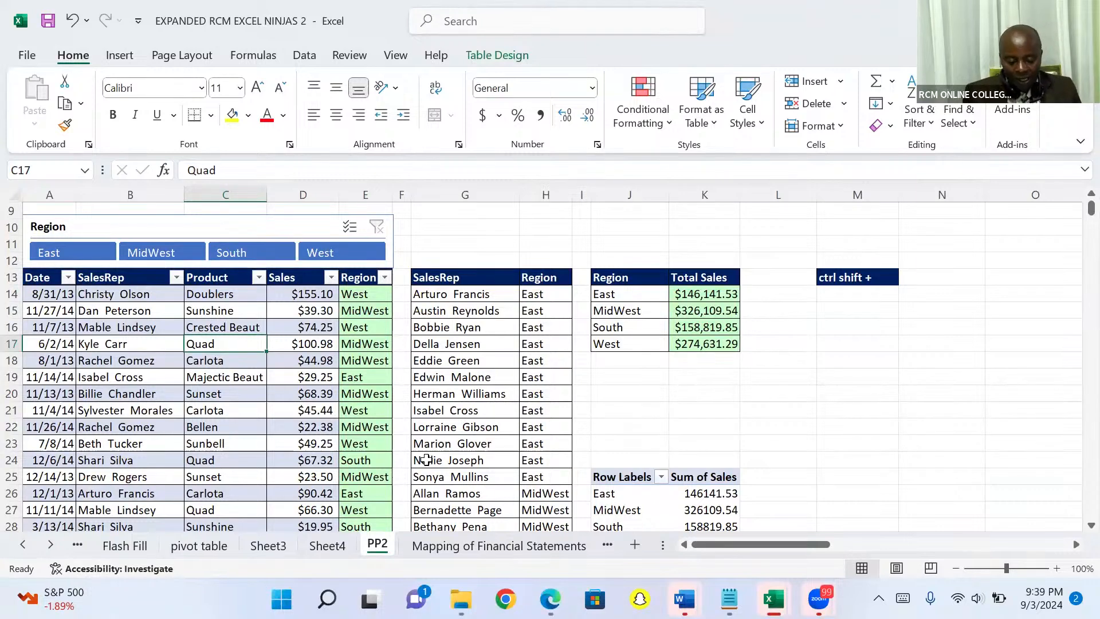
Delete the existing Total Sales formulas for all four regions in K14:K17
key("alt+Tab")
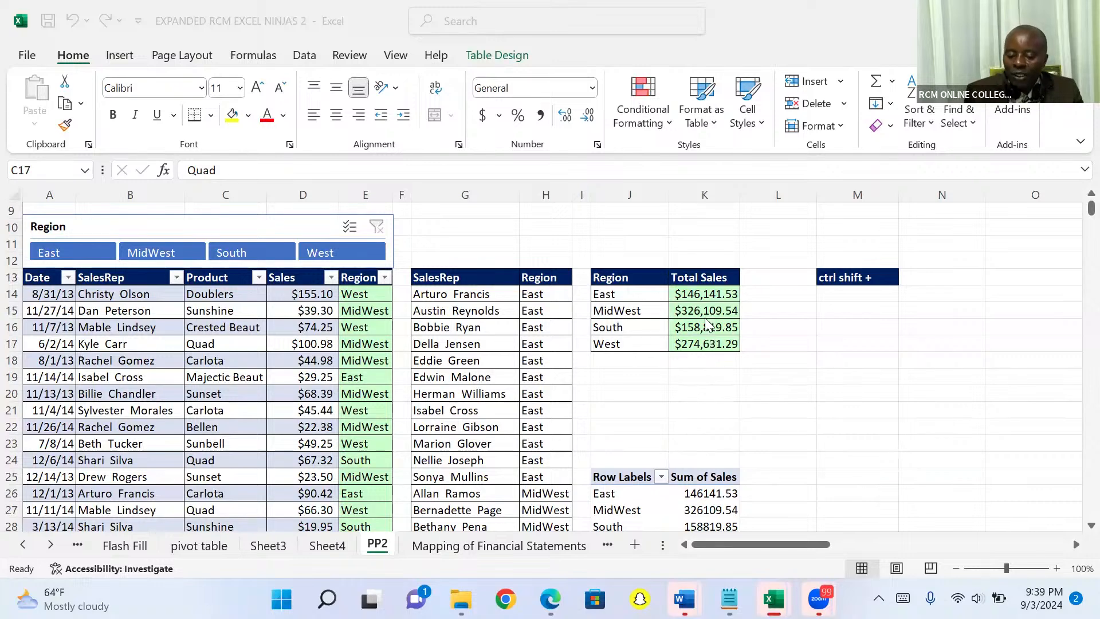
left_click(699, 294)
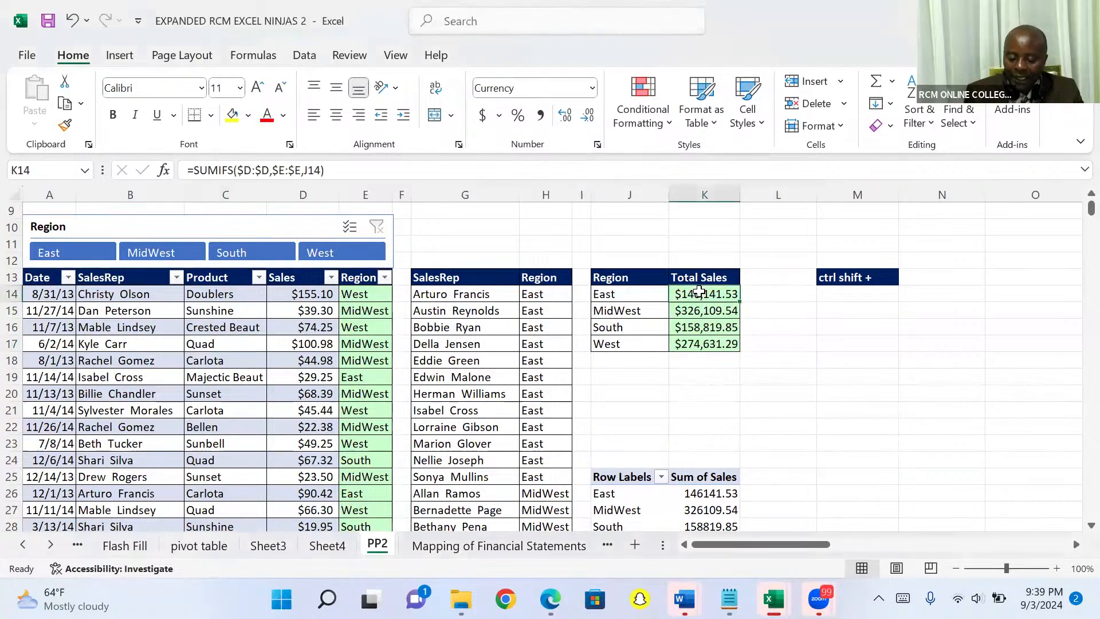
key("ctrl+shift+Down")
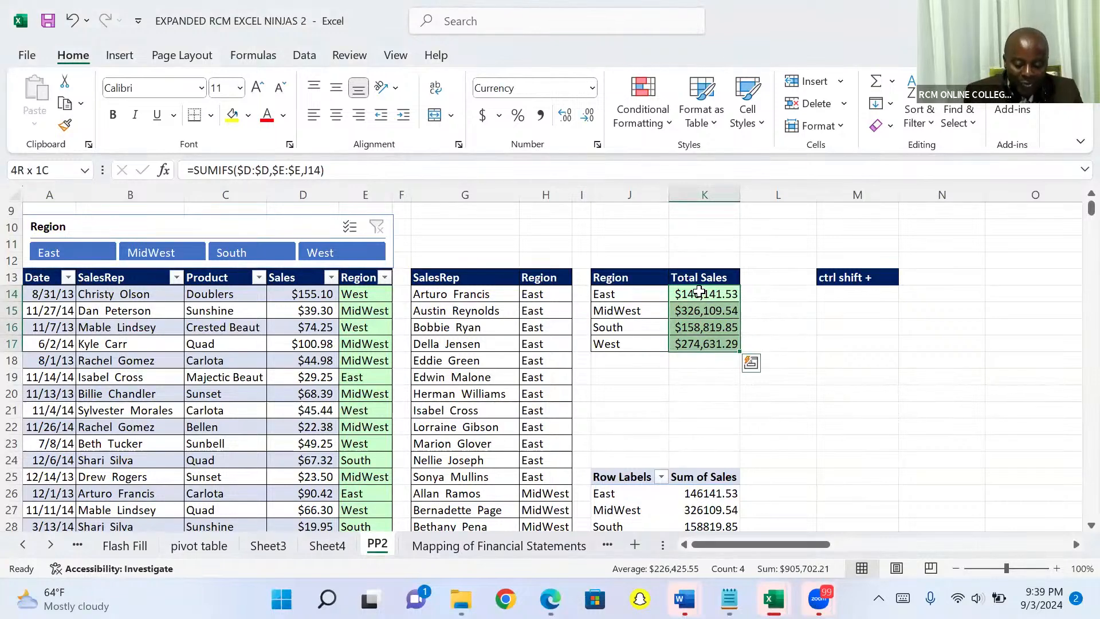
key("Delete")
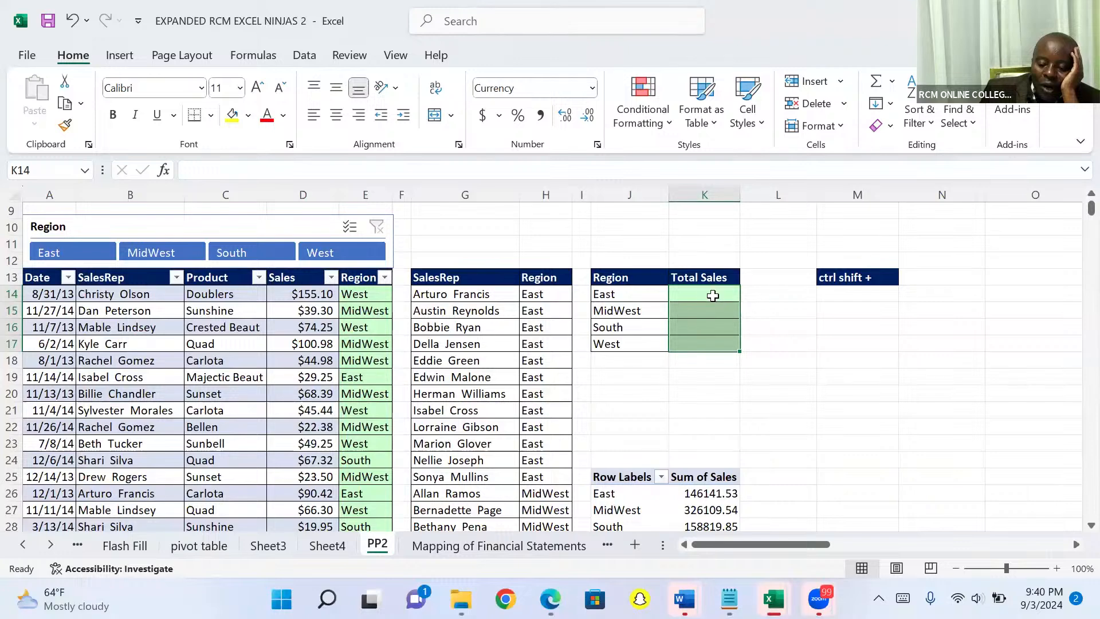
left_click(705, 295)
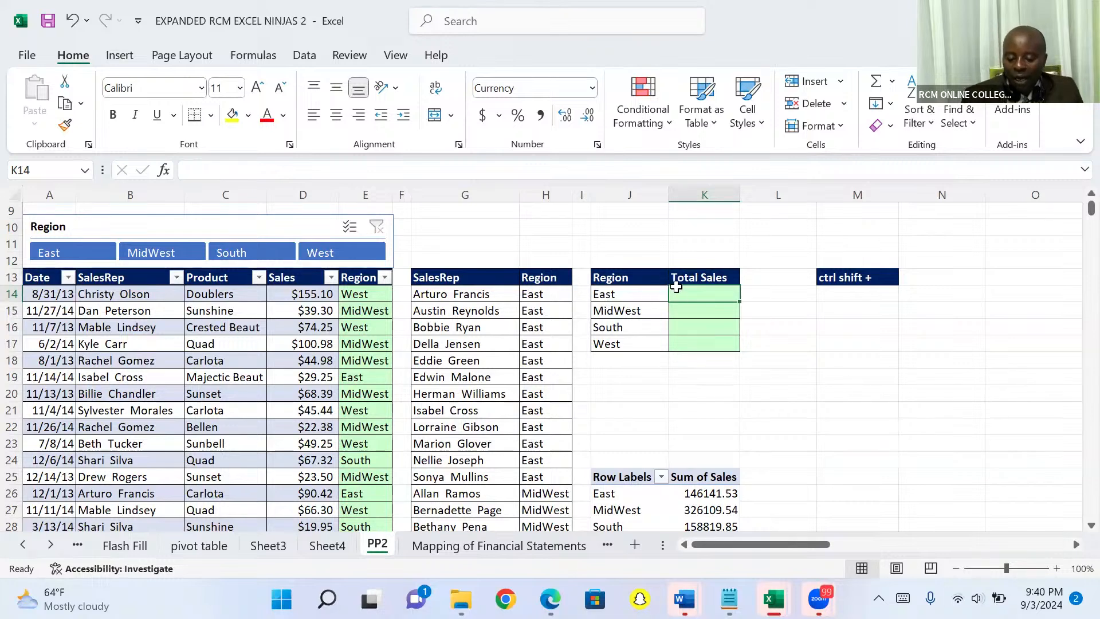
type("=")
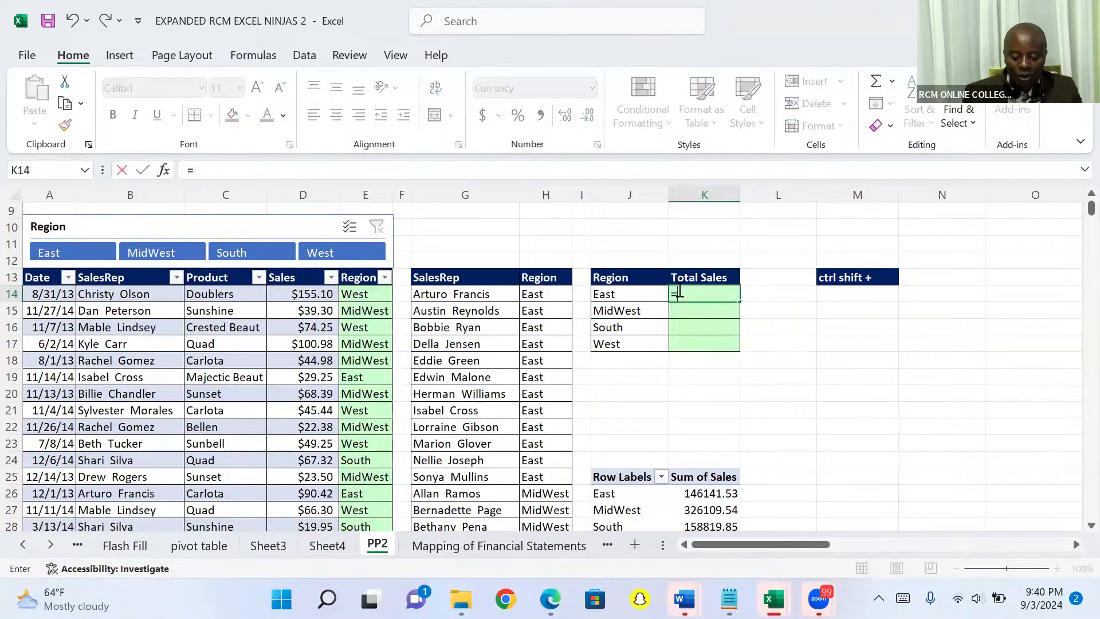
type("sum")
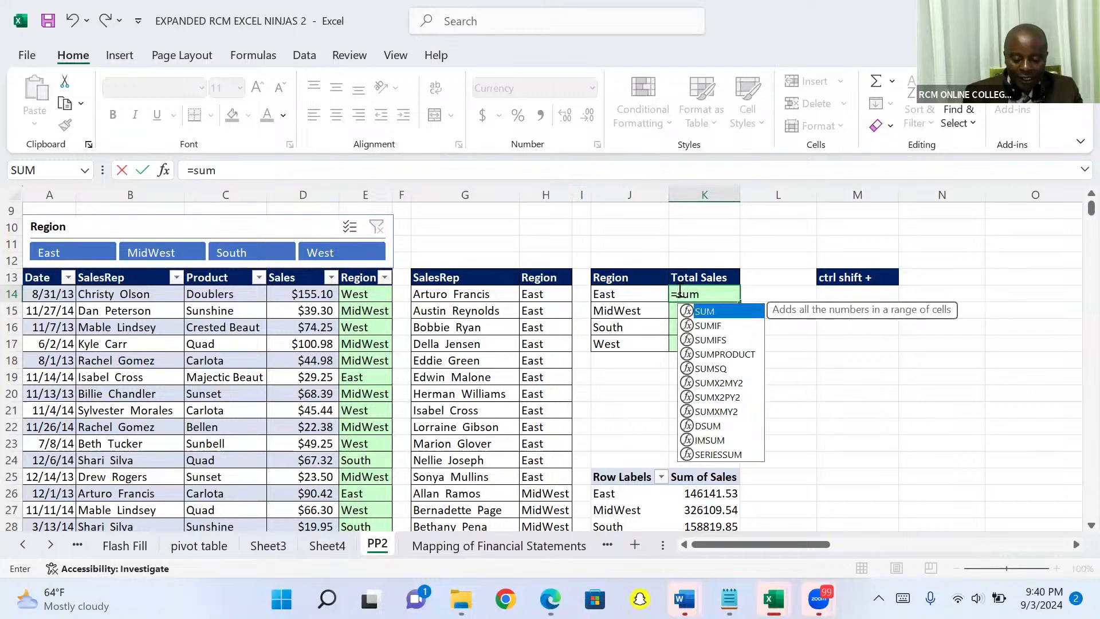
type("ifs")
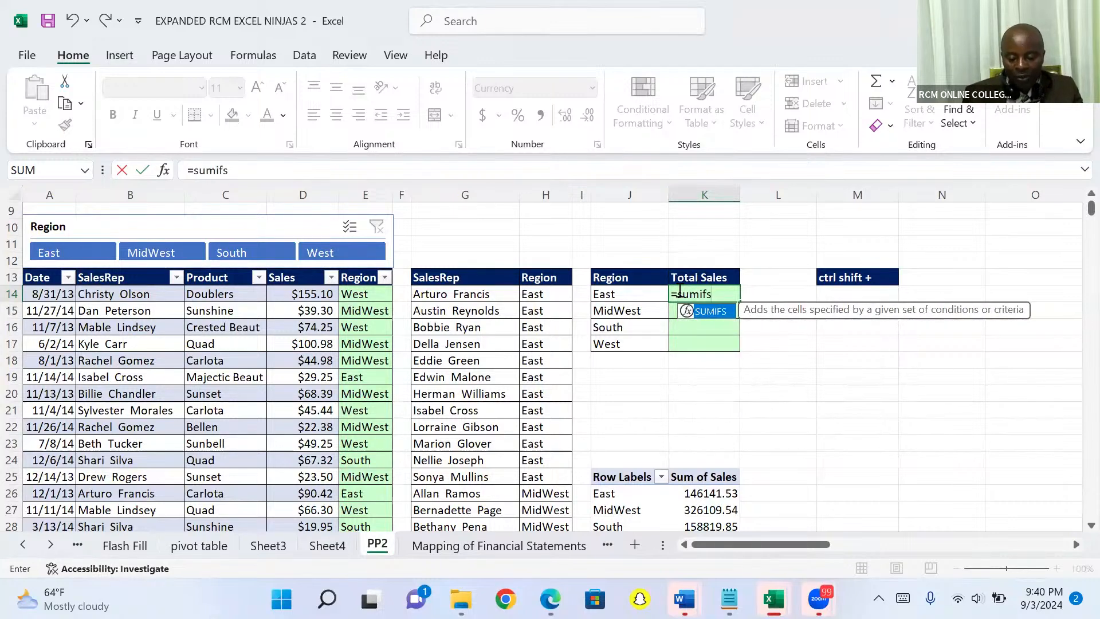
key("Tab")
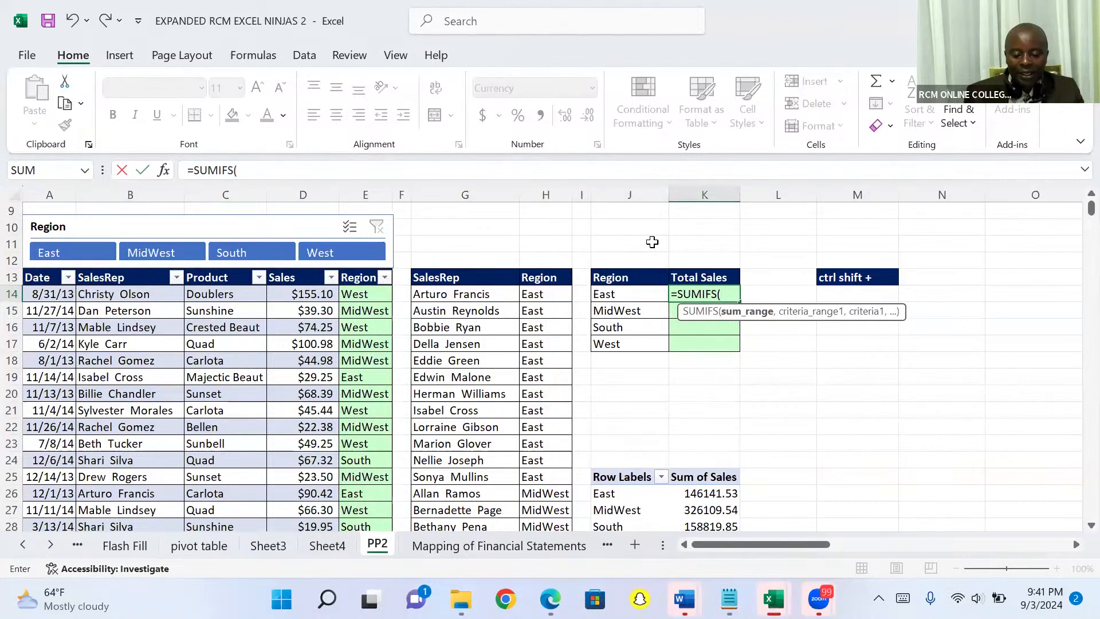
key("Escape")
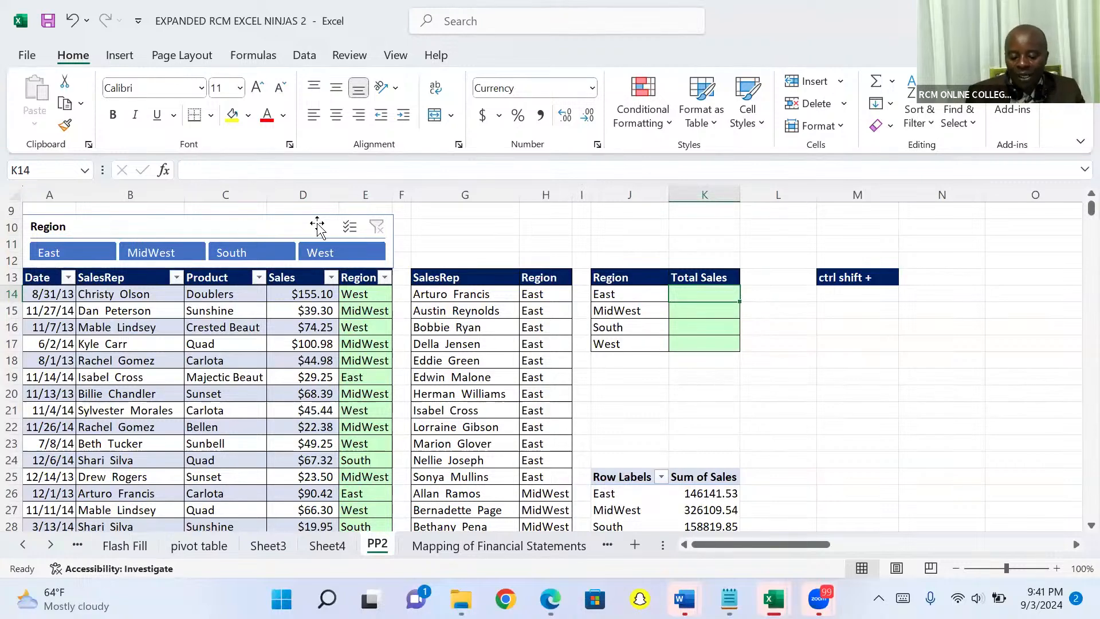
Delete the Region slicer above the sales table
left_click(319, 227)
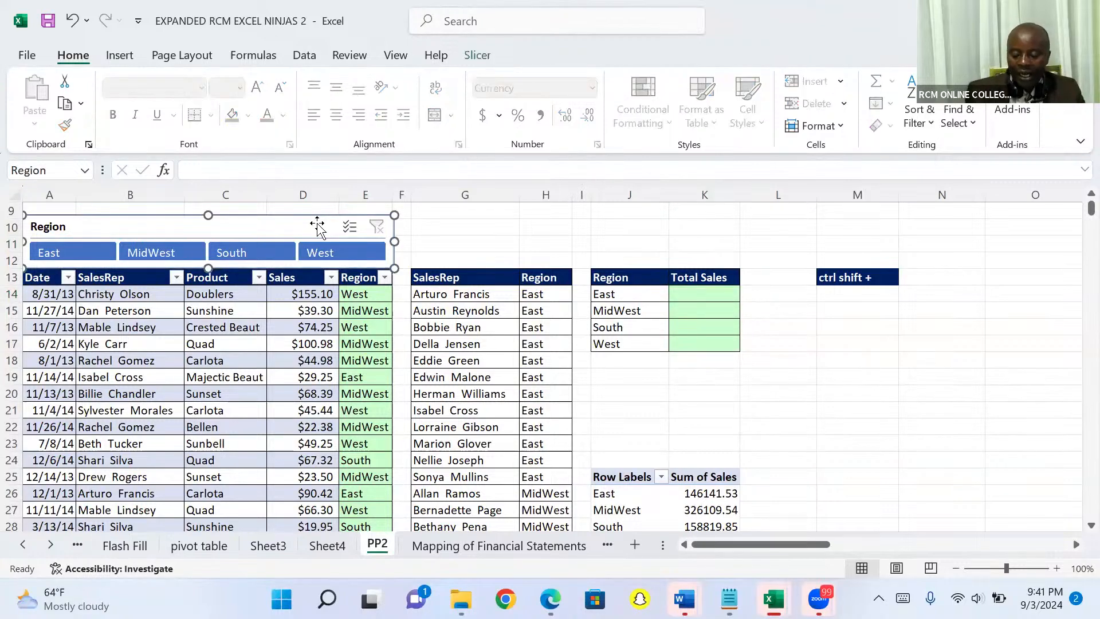
key("Delete")
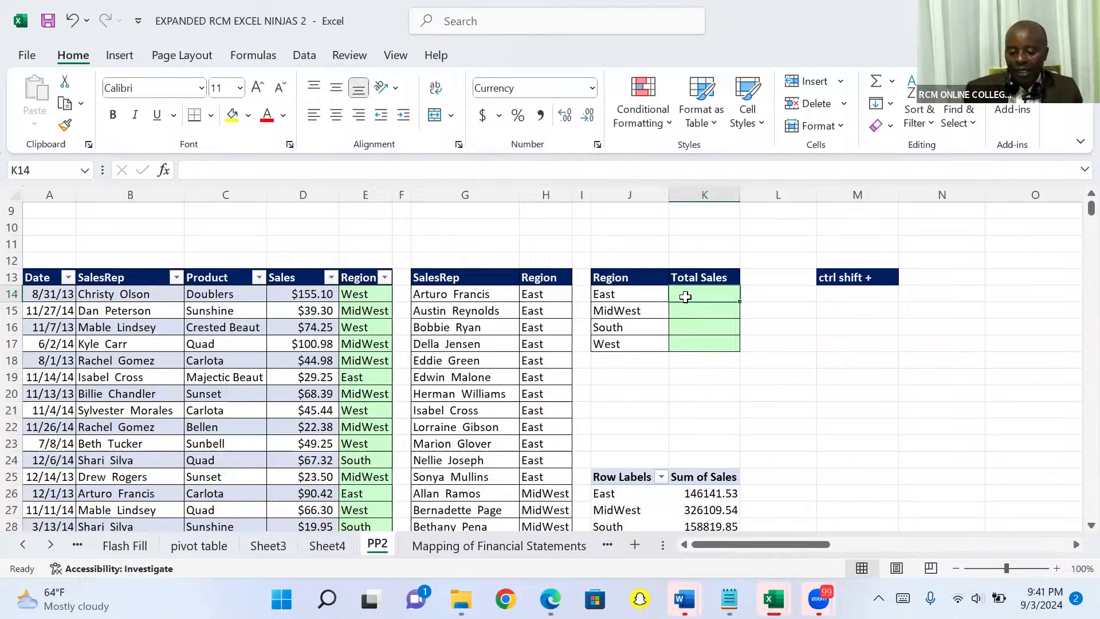
Start a SUMIFS formula in K14 for East's total sales, using the absolute Sales column $D:$D as the sum range
type("=su")
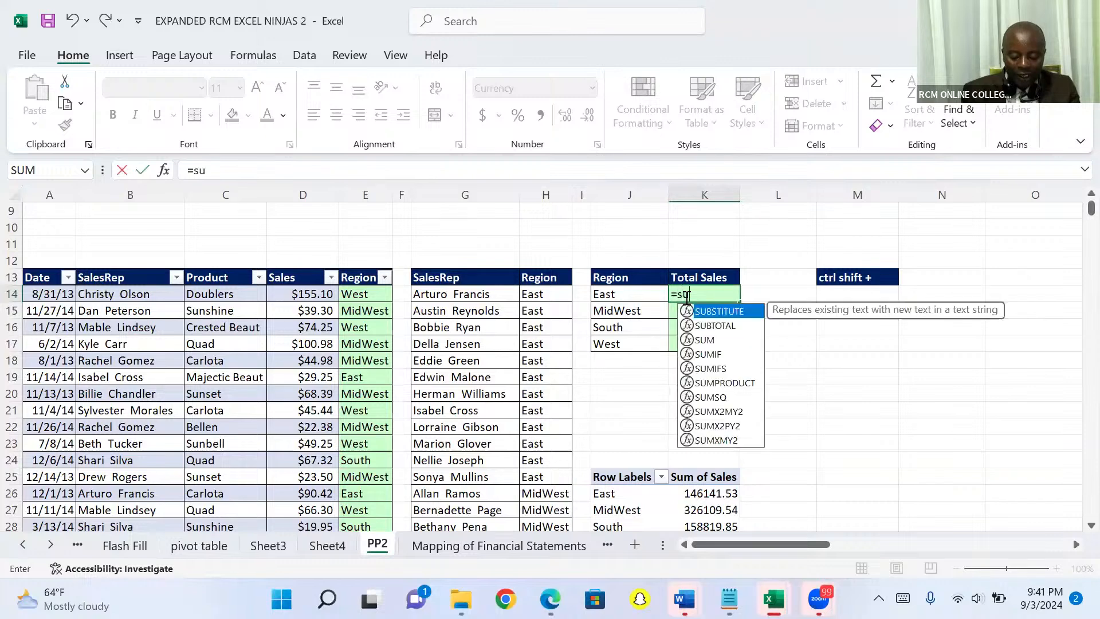
type("mifs")
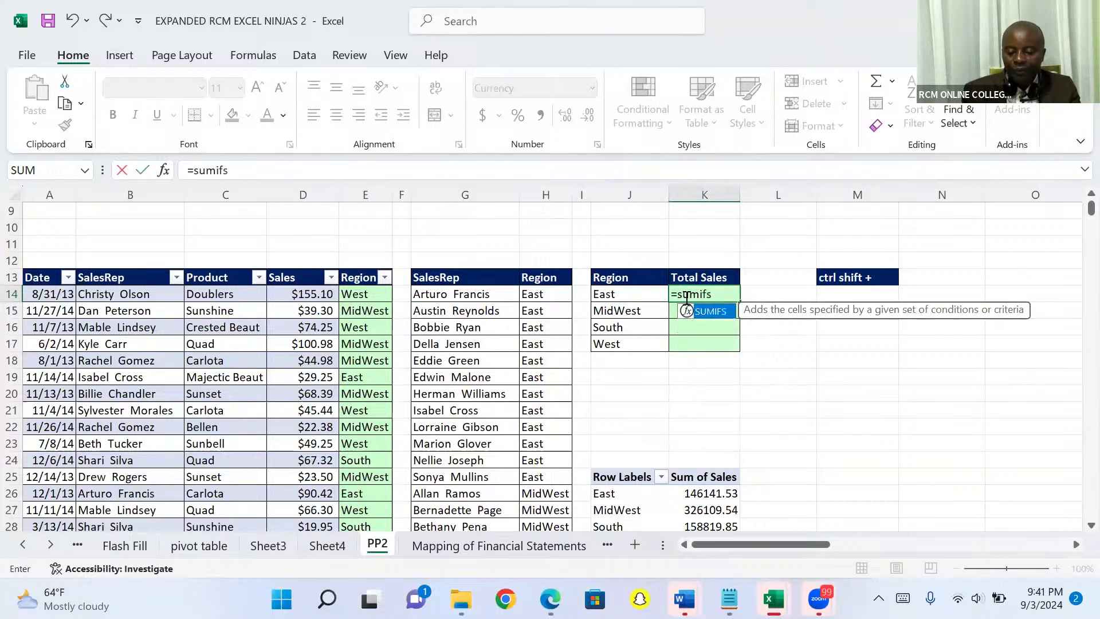
key("Tab")
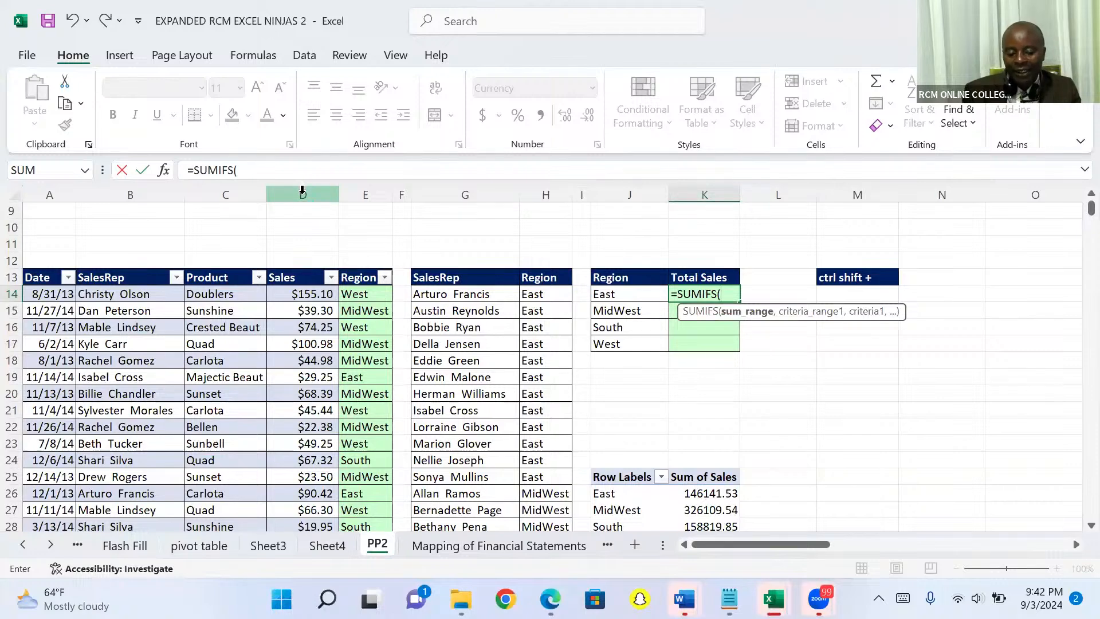
left_click(302, 190)
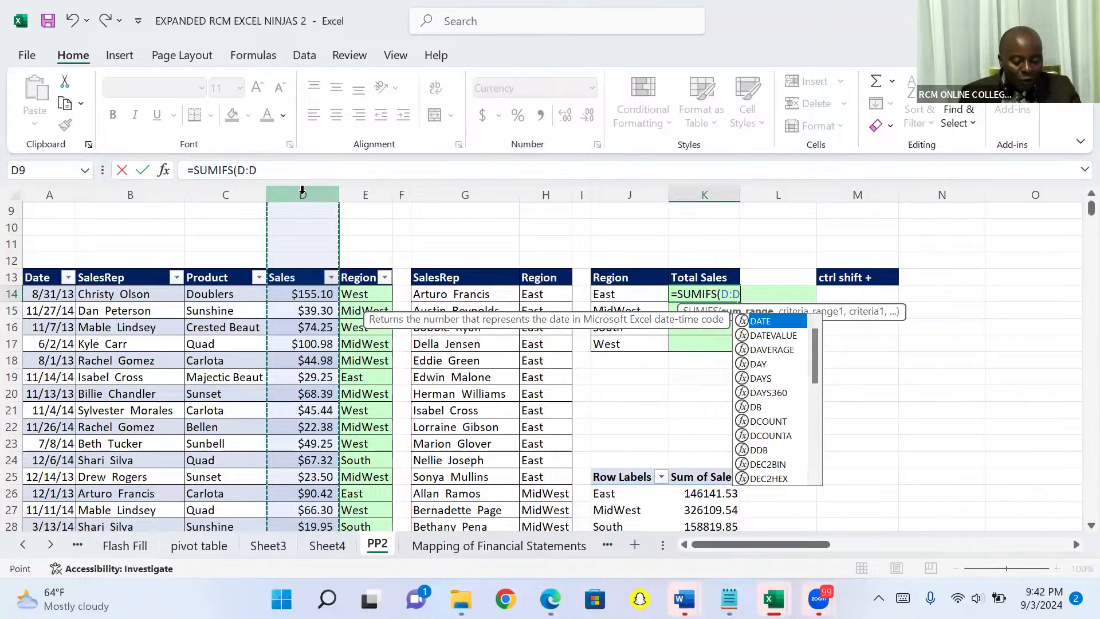
key("Escape")
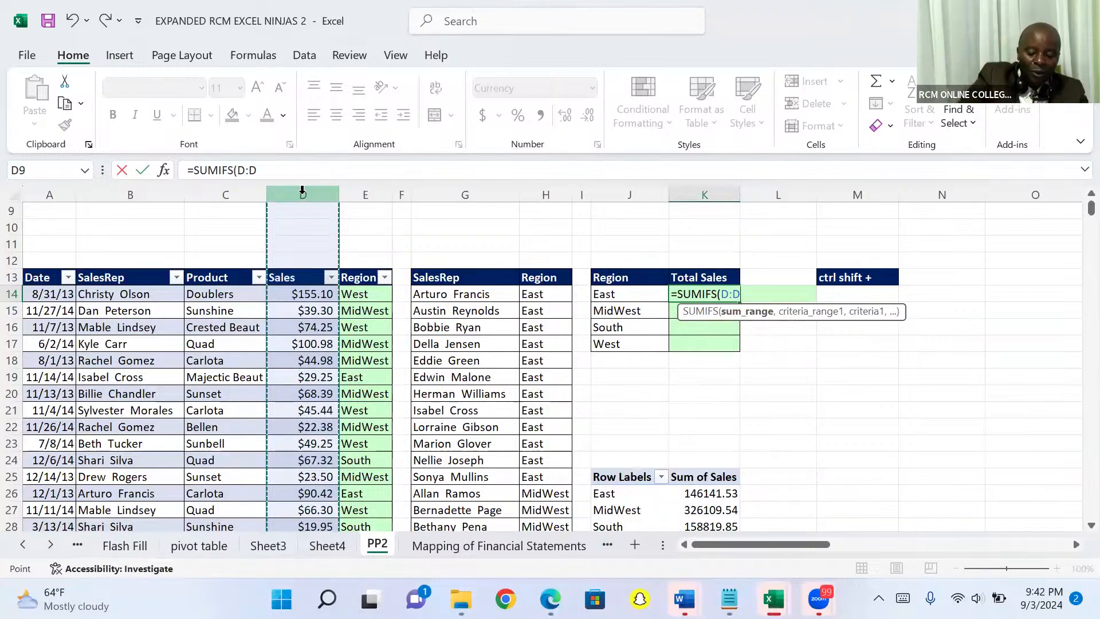
key("F4")
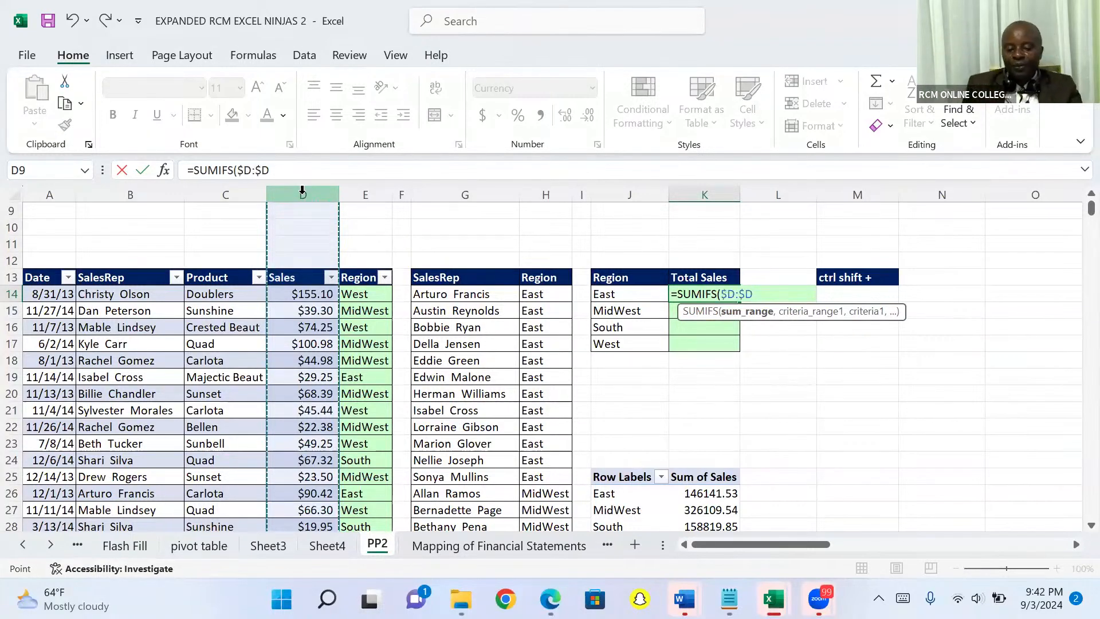
left_click(270, 167)
type(",")
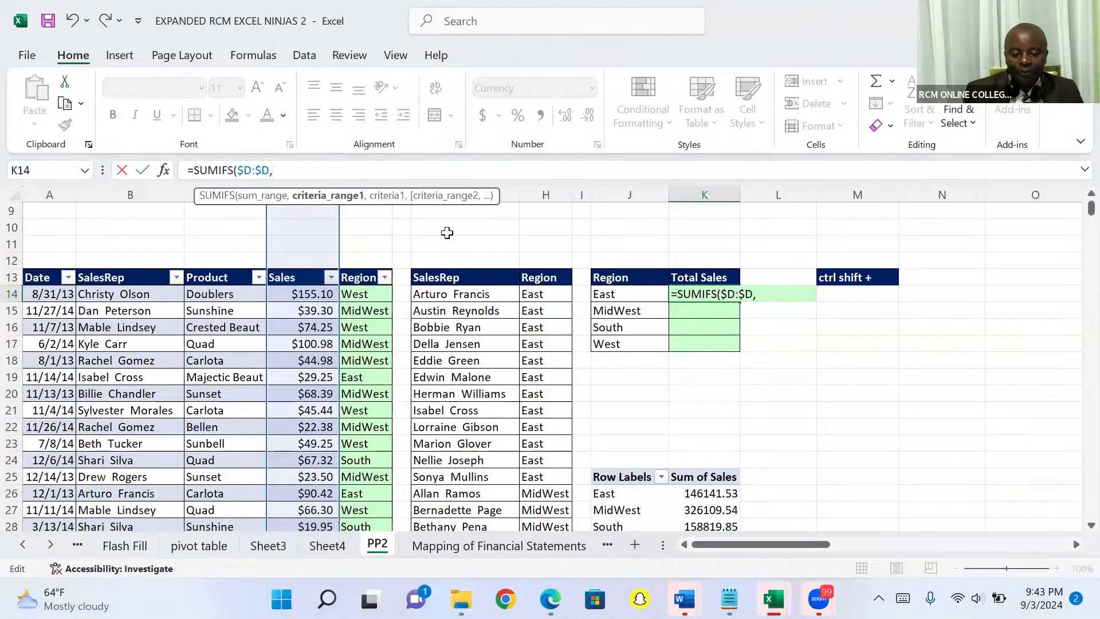
Add the sales table's Region column to the SUMIFS formula as the absolute criteria range $E:$E
left_click_drag(417, 200, 420, 229)
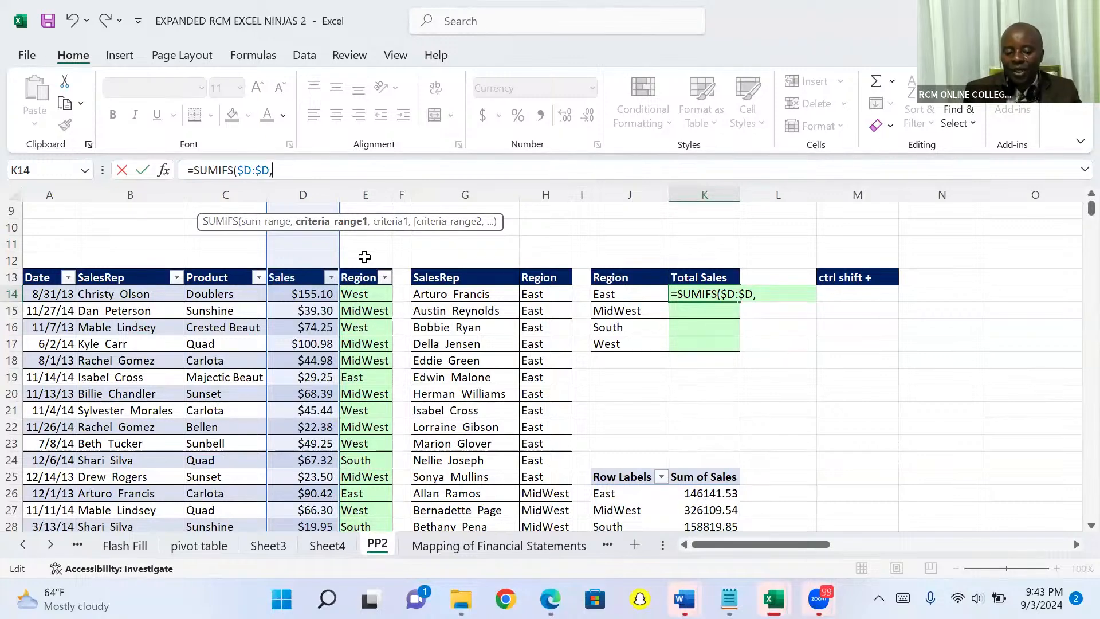
left_click(369, 192)
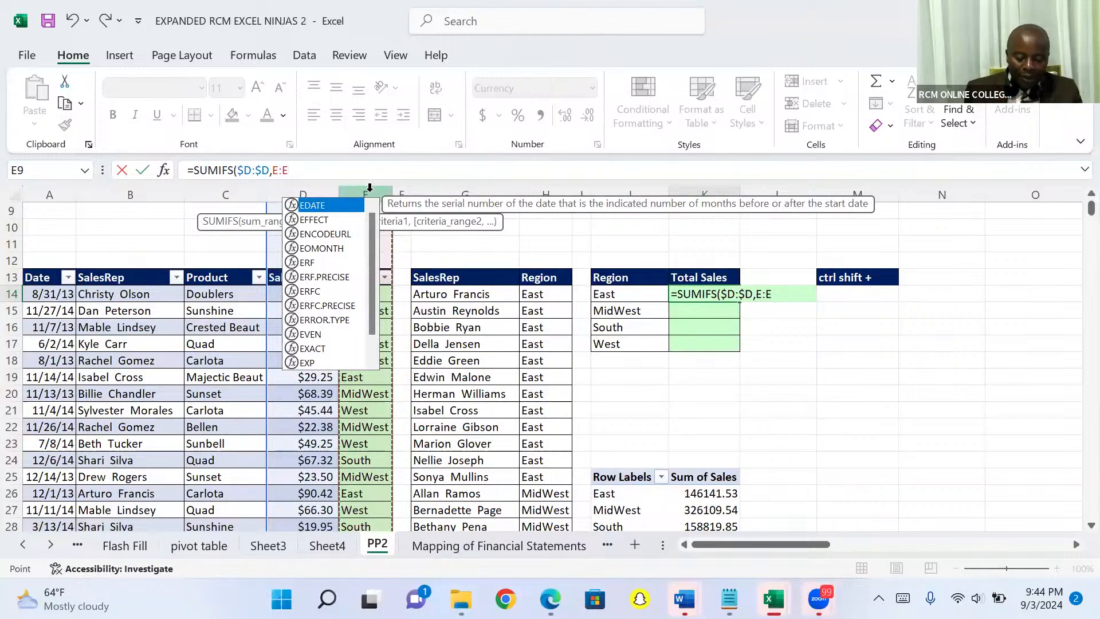
key("F4")
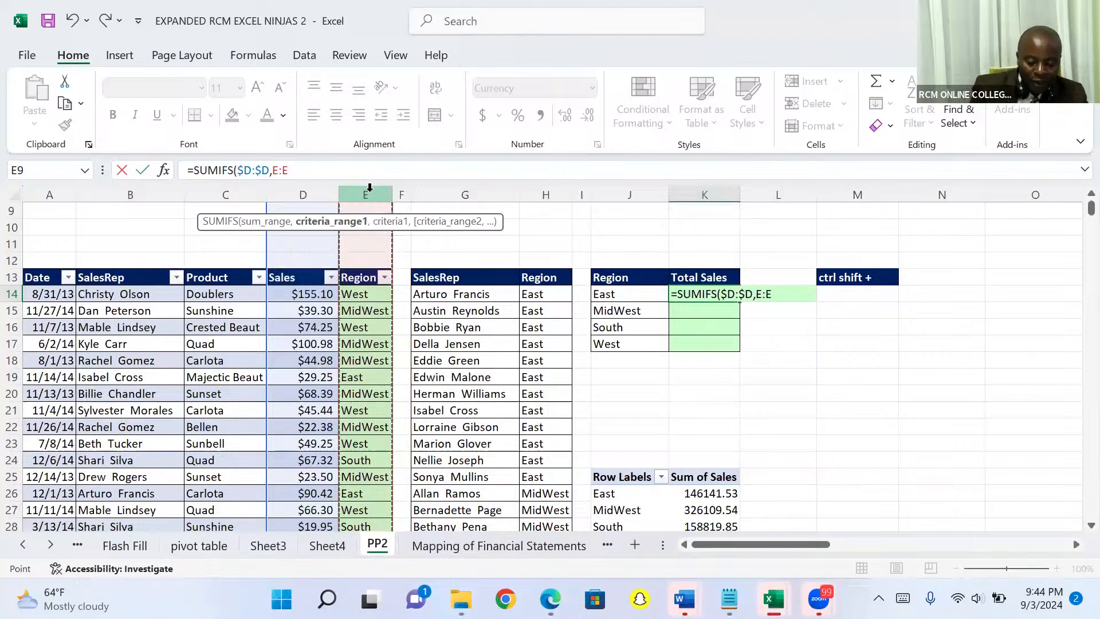
key("F4")
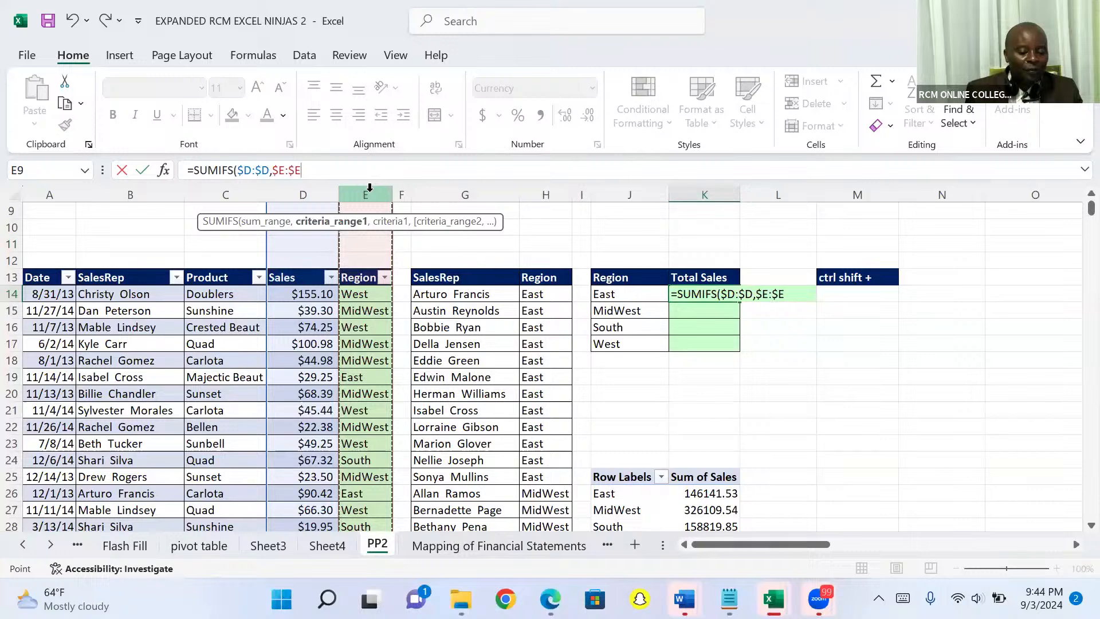
type(",")
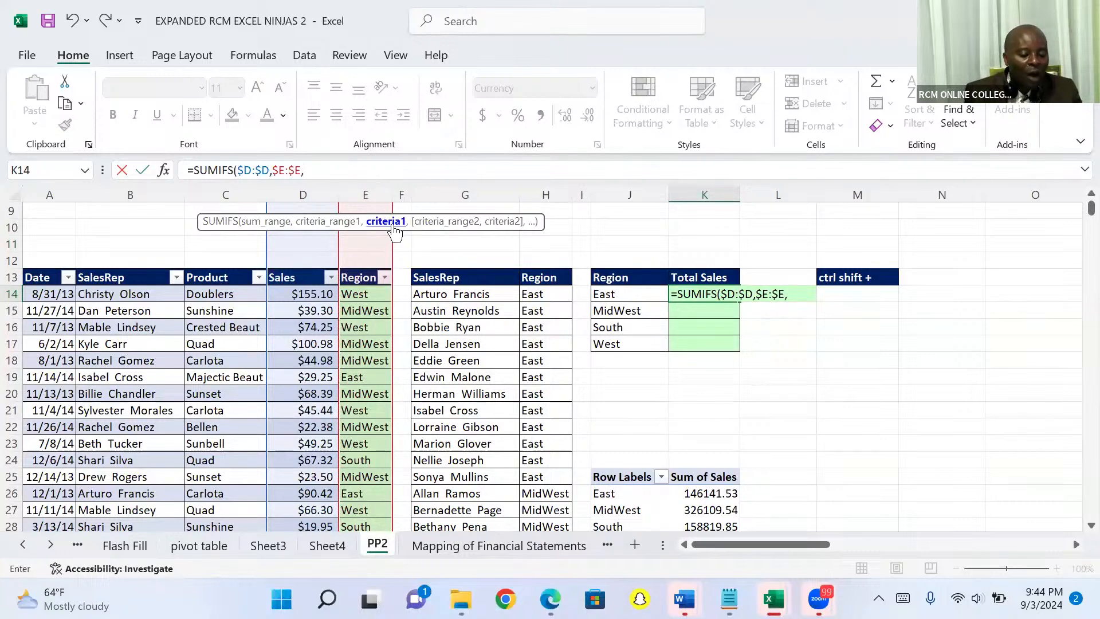
Complete the SUMIFS formula with $J14 as the criterion and fill it down through K17 for the other regions
left_click(610, 295)
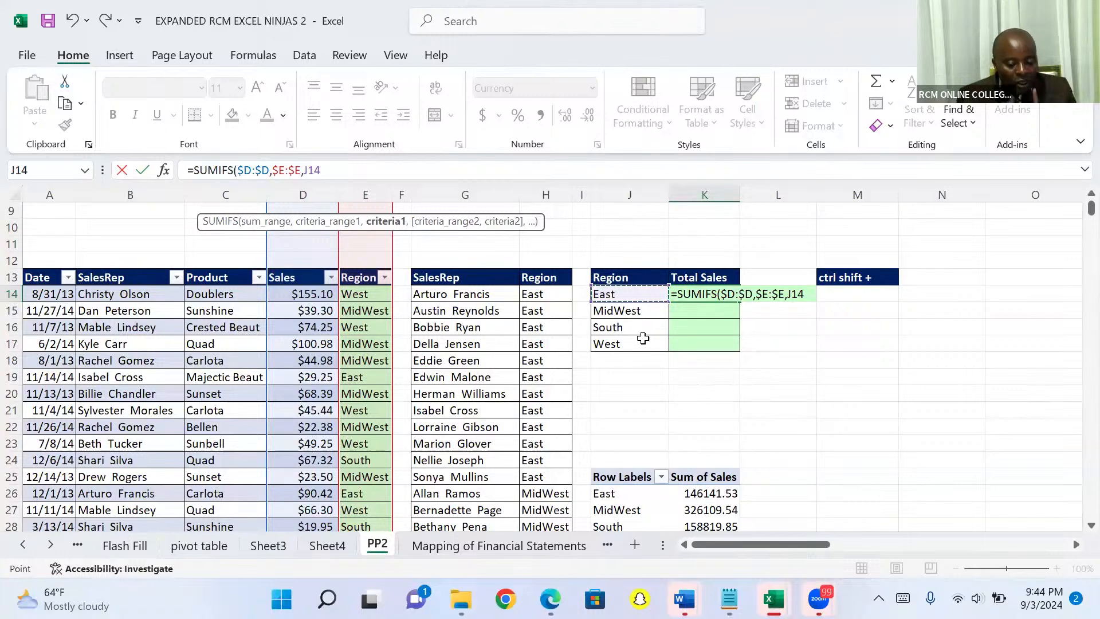
left_click(789, 296)
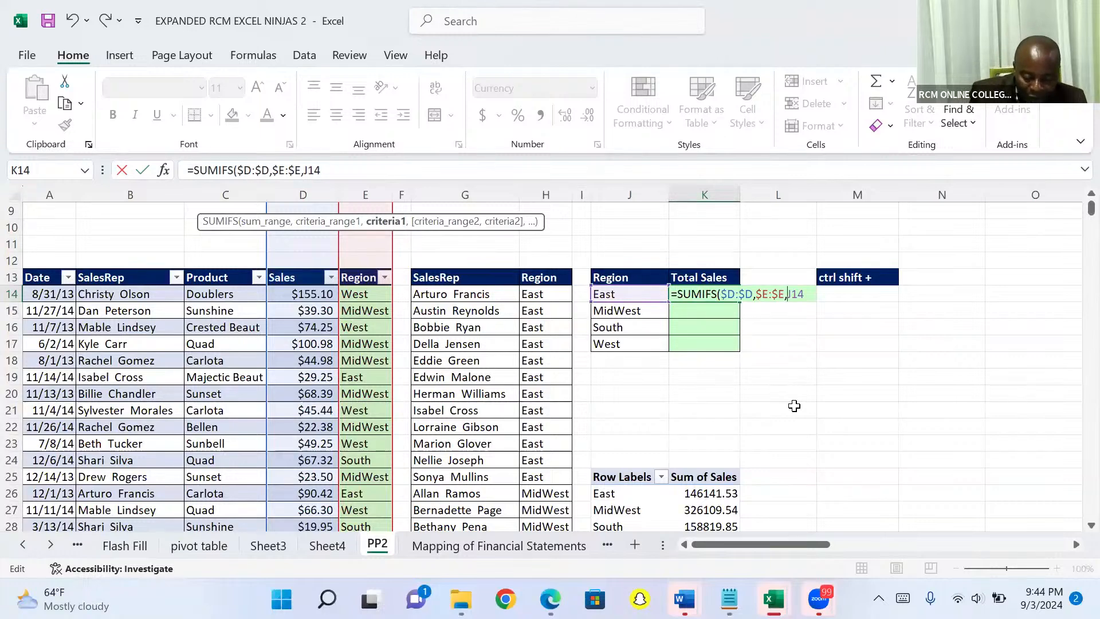
type("$")
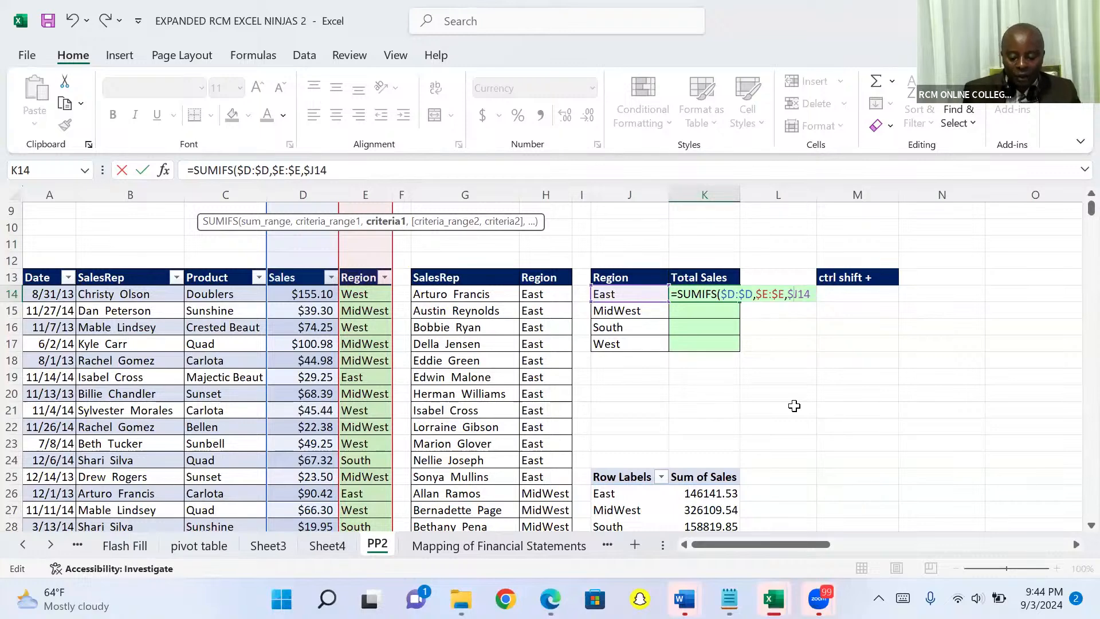
key("Return")
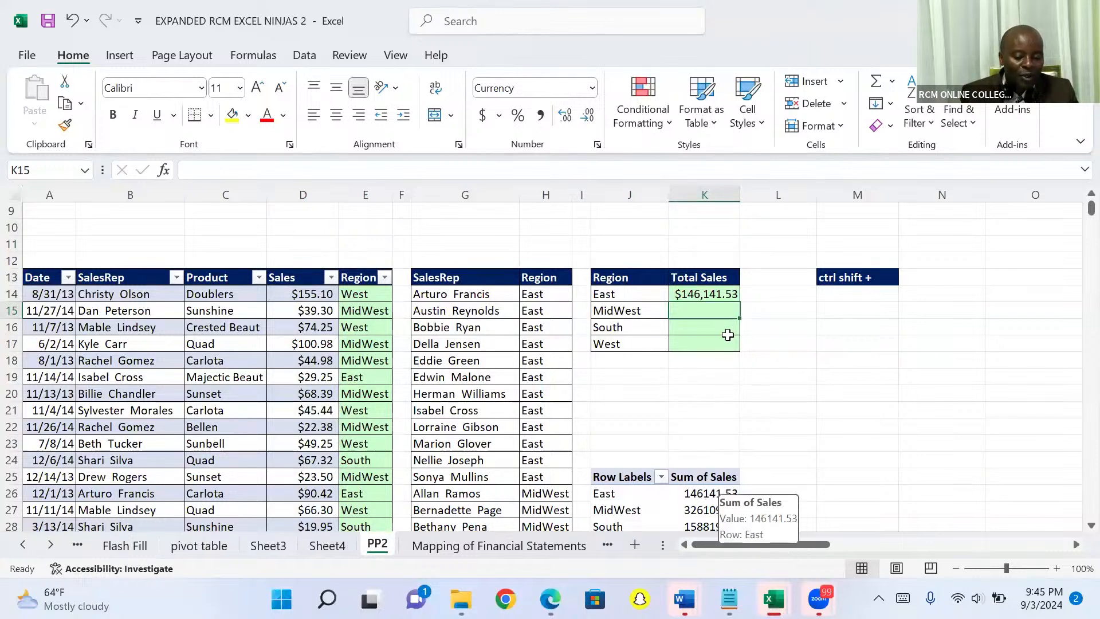
left_click(721, 294)
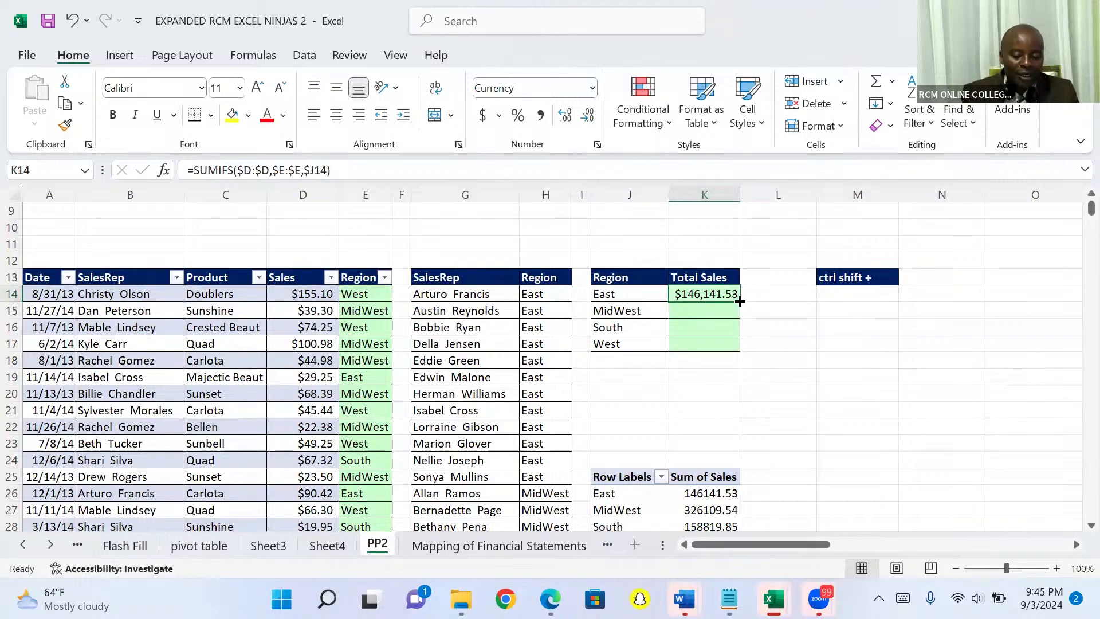
double_click(740, 301)
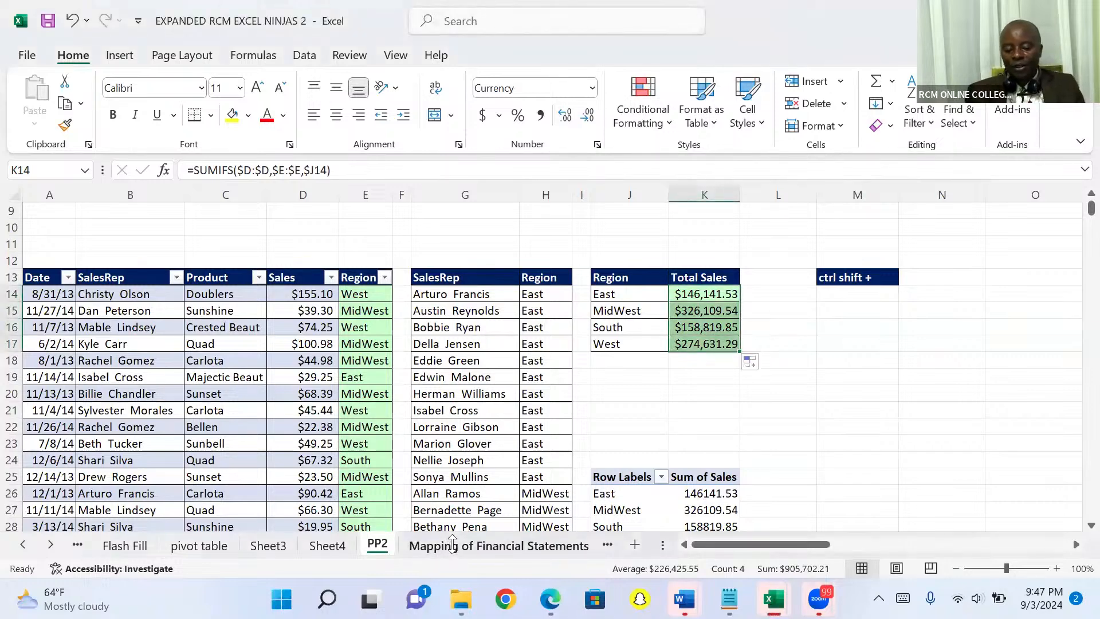
Go to the Mapping of Financial Statements sheet and clear the filter from the Financials column
left_click(458, 545)
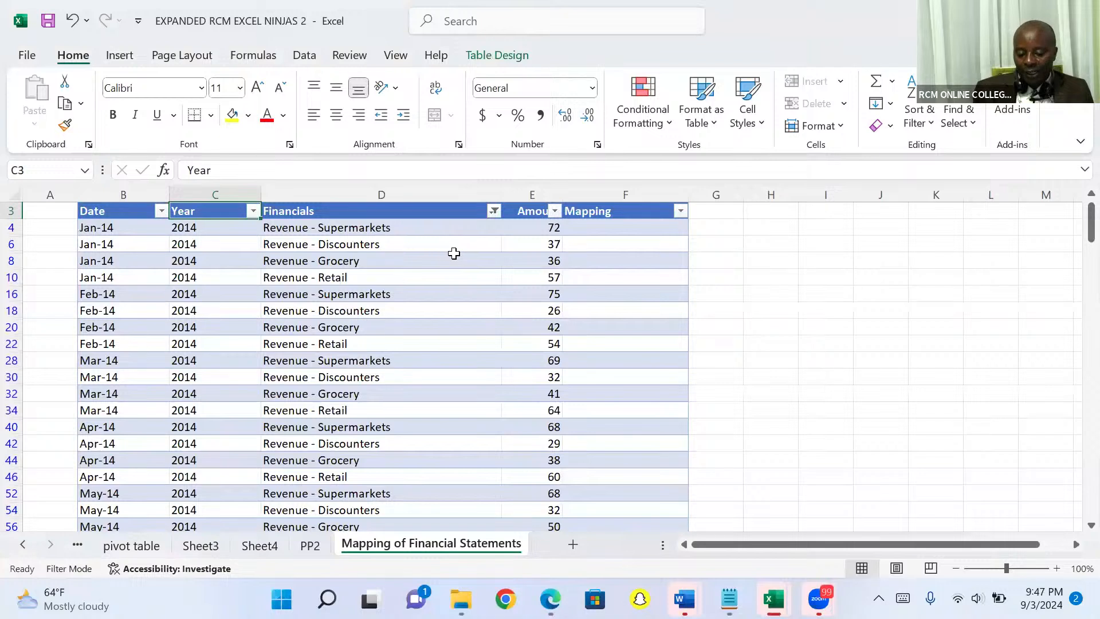
left_click(495, 212)
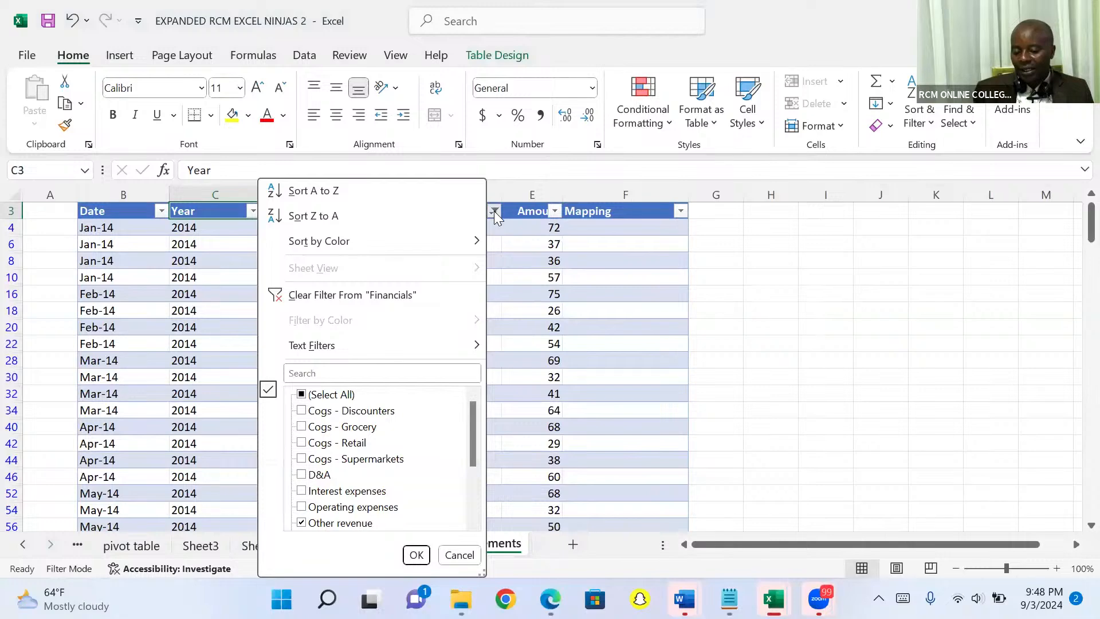
left_click(325, 297)
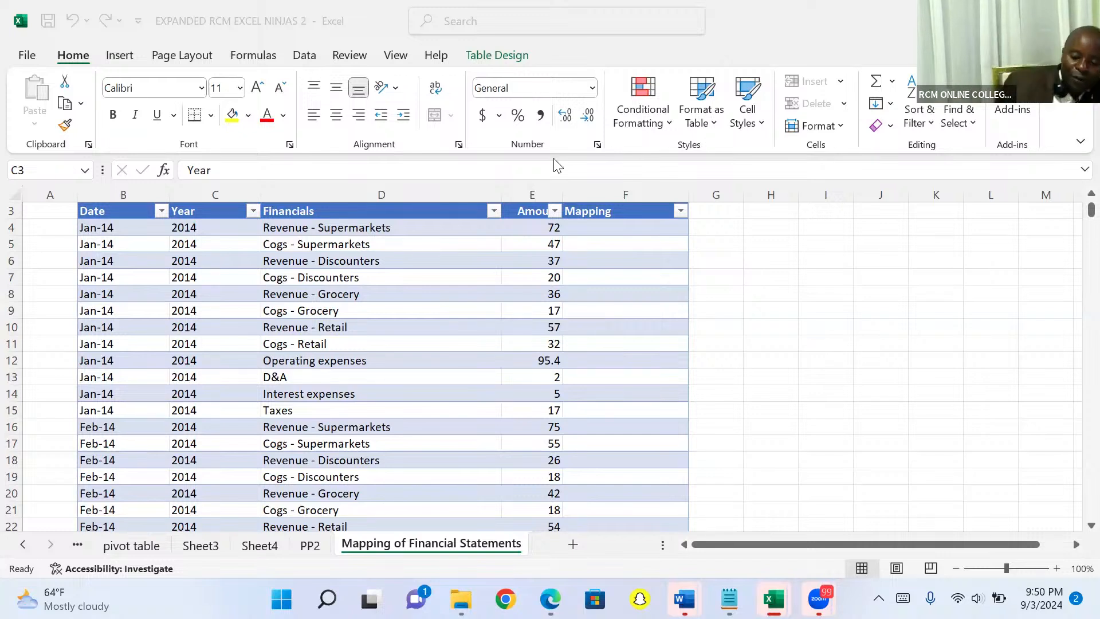
Filter the Financials column to all items matching the search term "revenue"
left_click(495, 217)
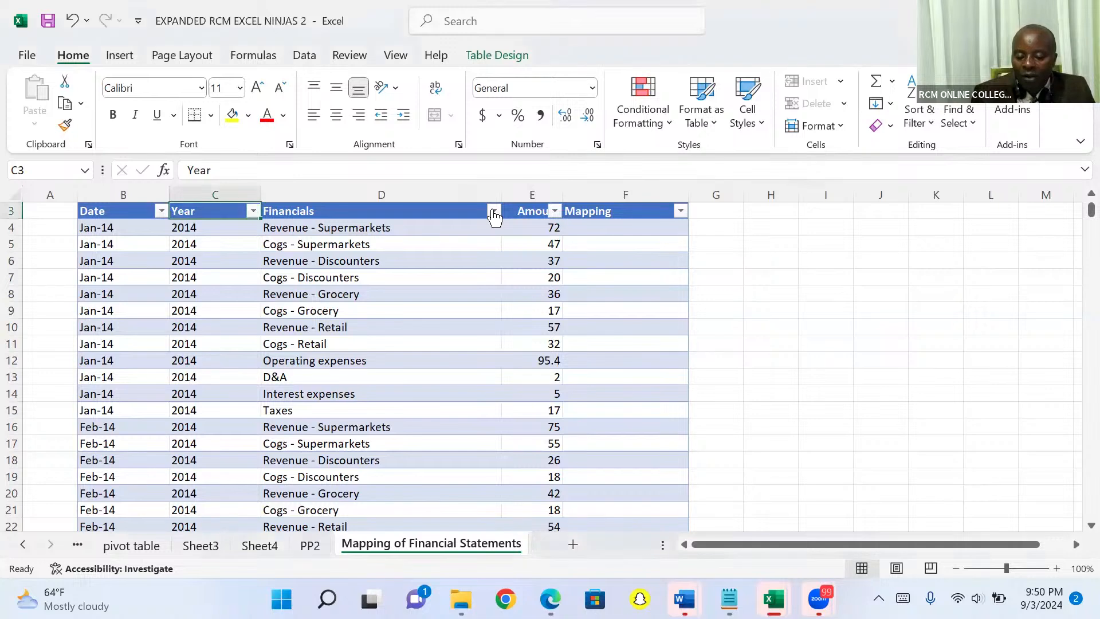
left_click(495, 212)
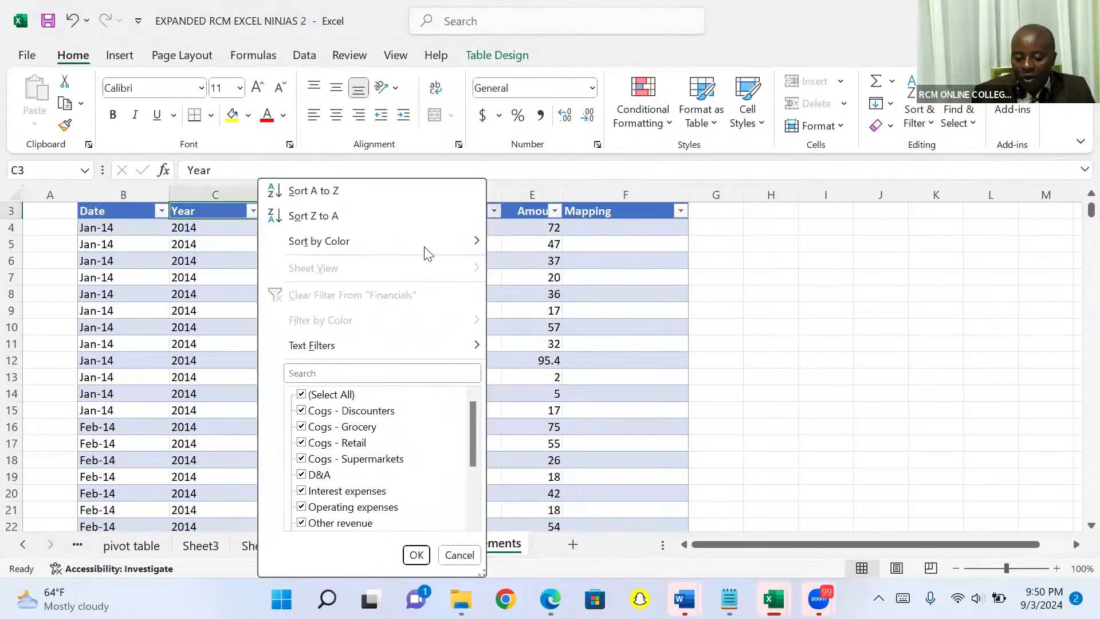
left_click(335, 372)
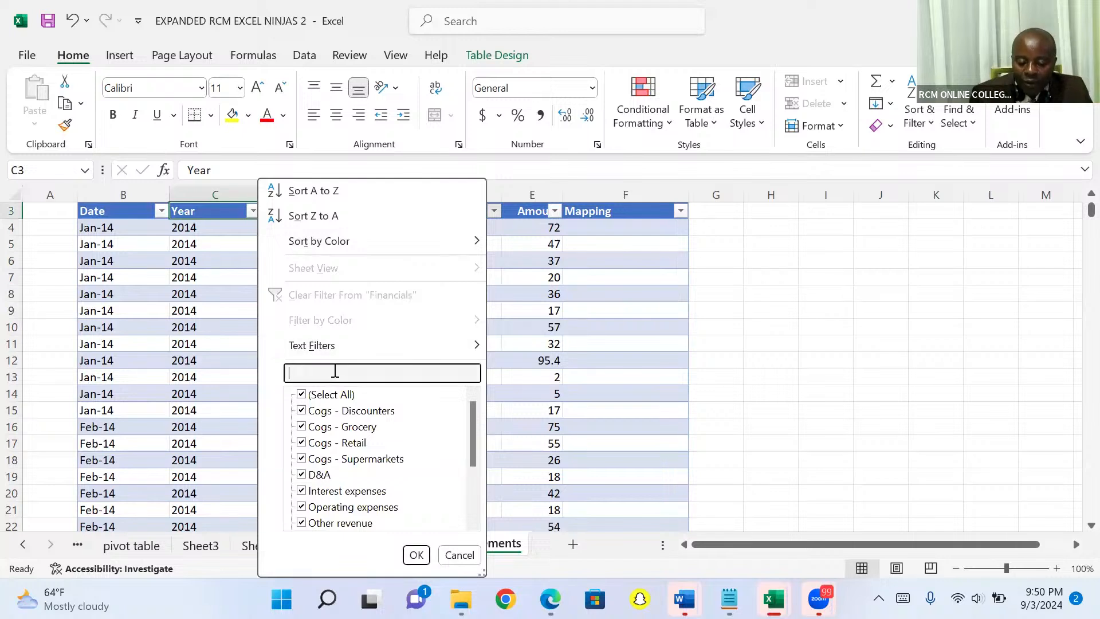
type("re")
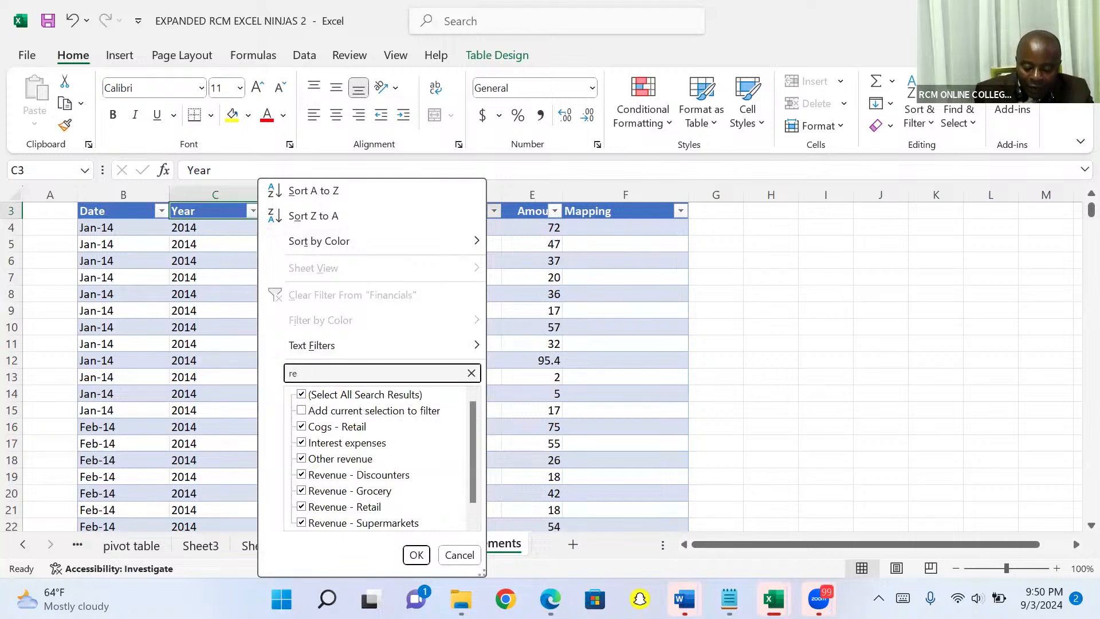
type("venue")
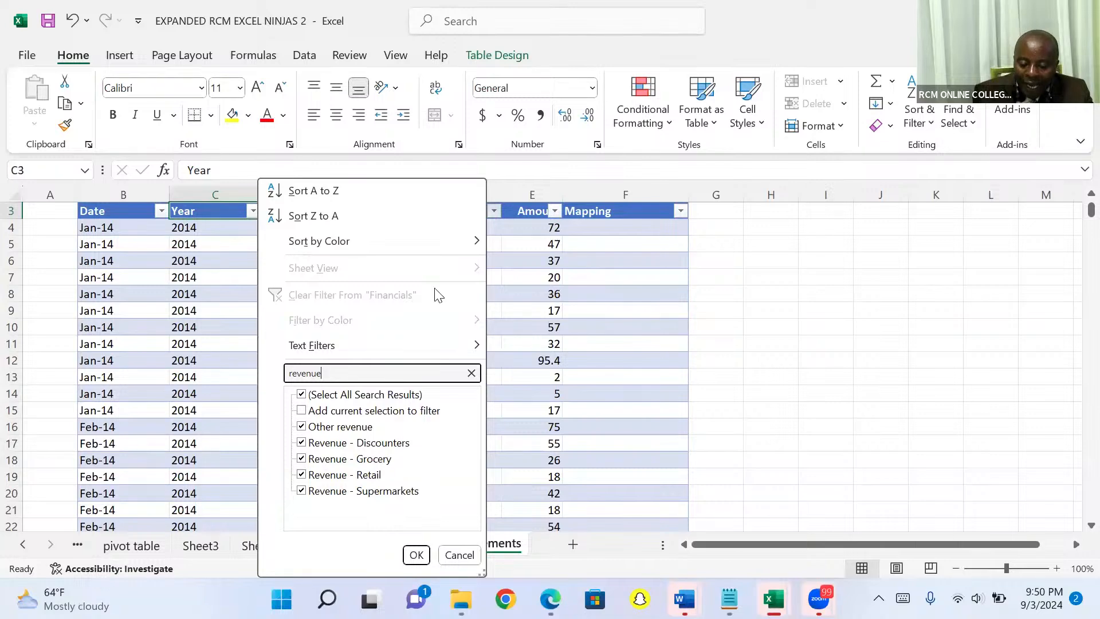
left_click(416, 556)
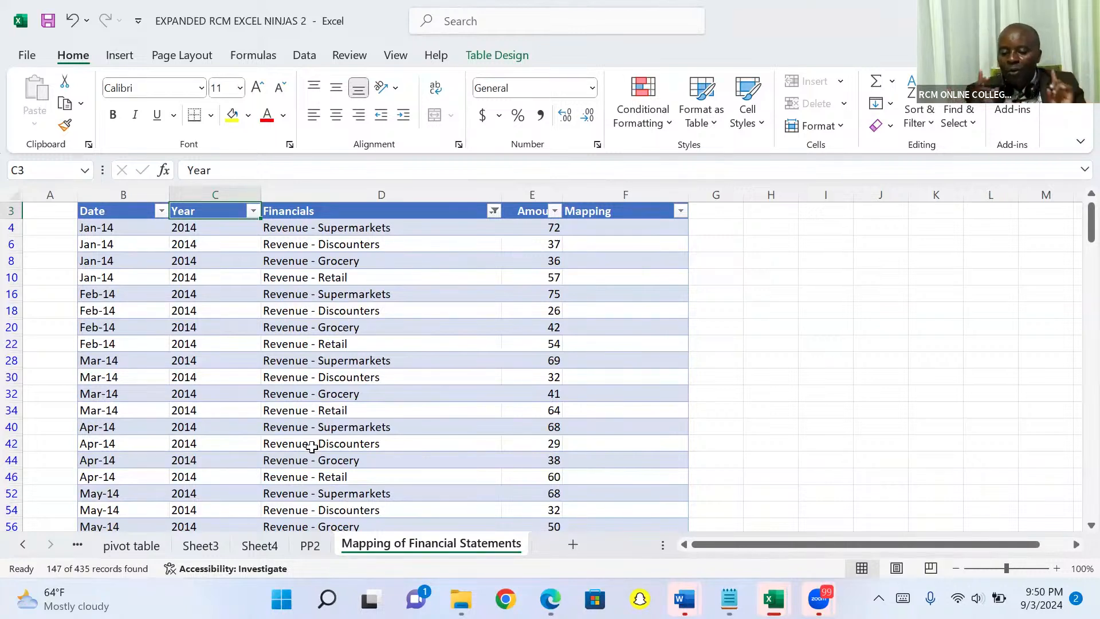
Enter Revenue in the Mapping column at F4 and fill it down all the filtered rows
left_click(592, 227)
type("Re")
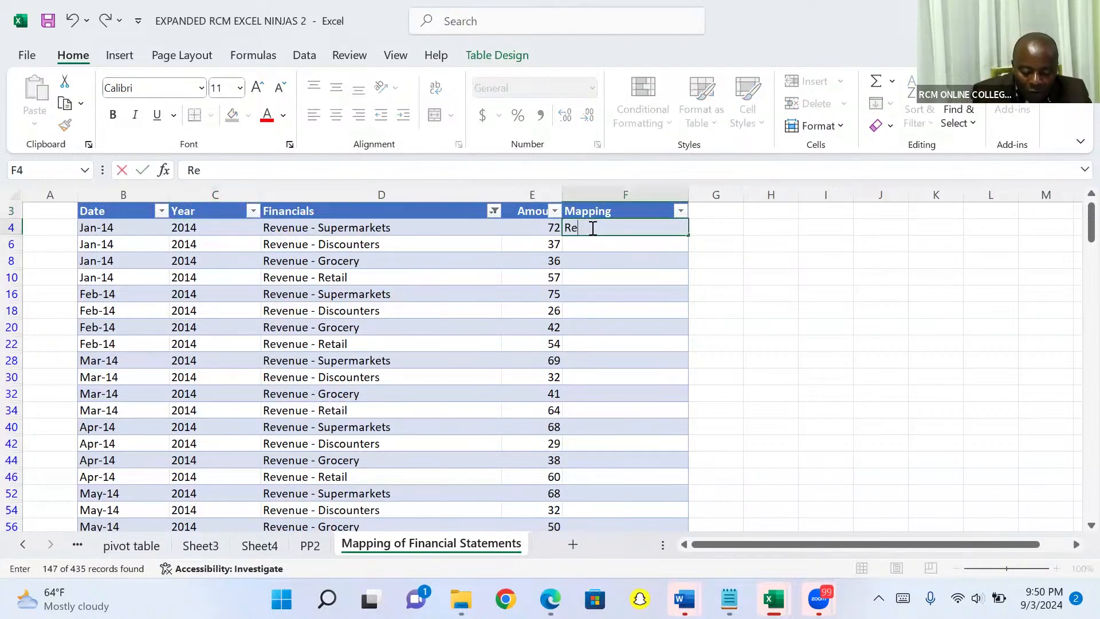
type("venue")
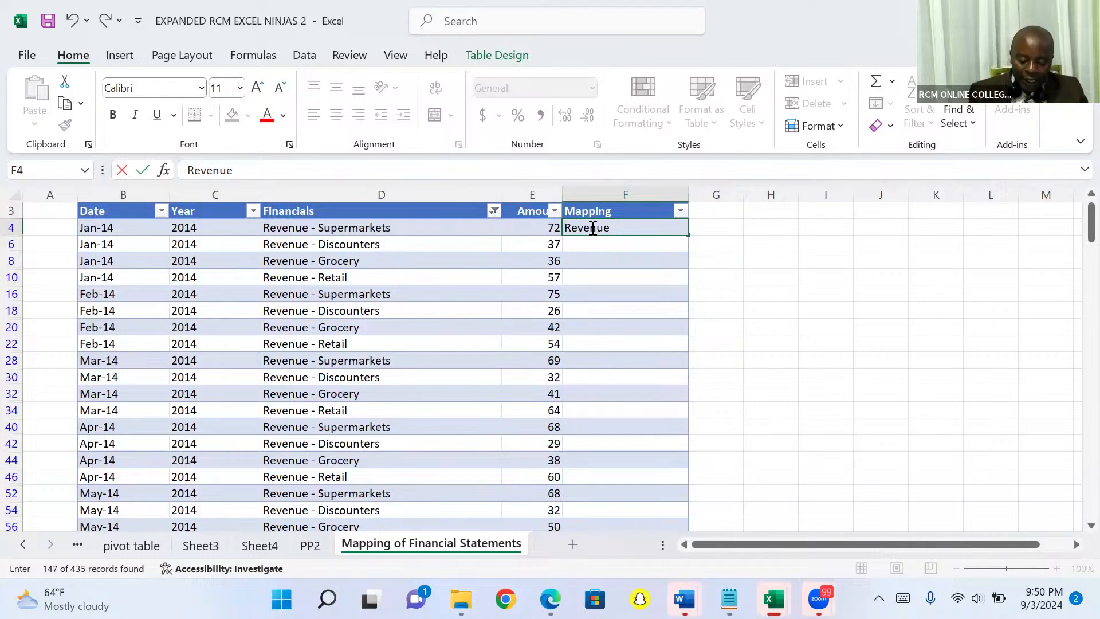
key("ctrl+Return")
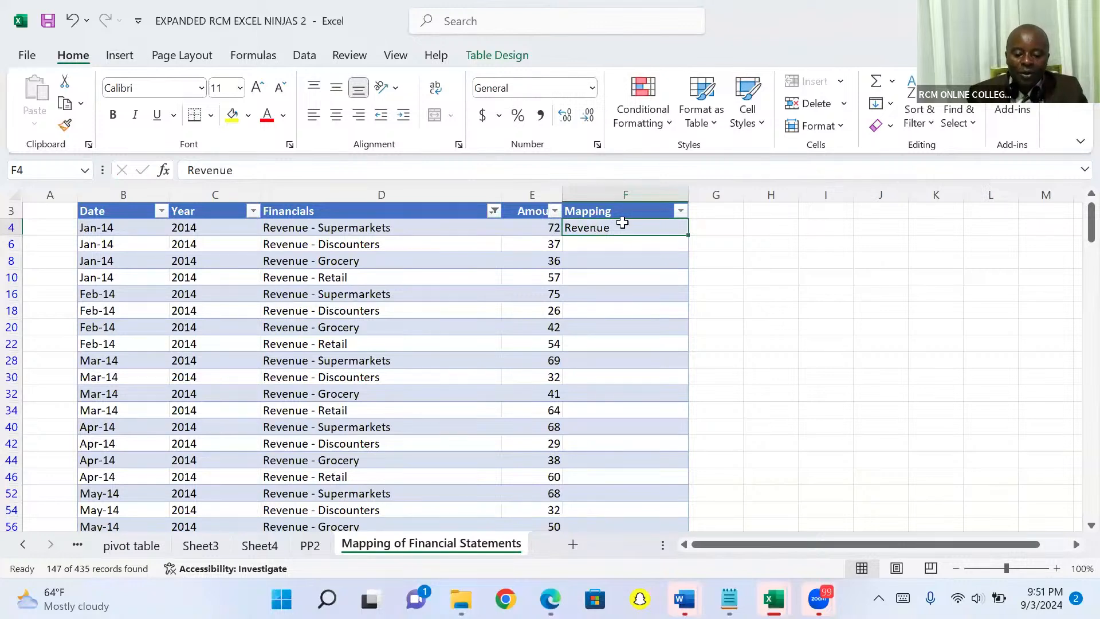
double_click(688, 235)
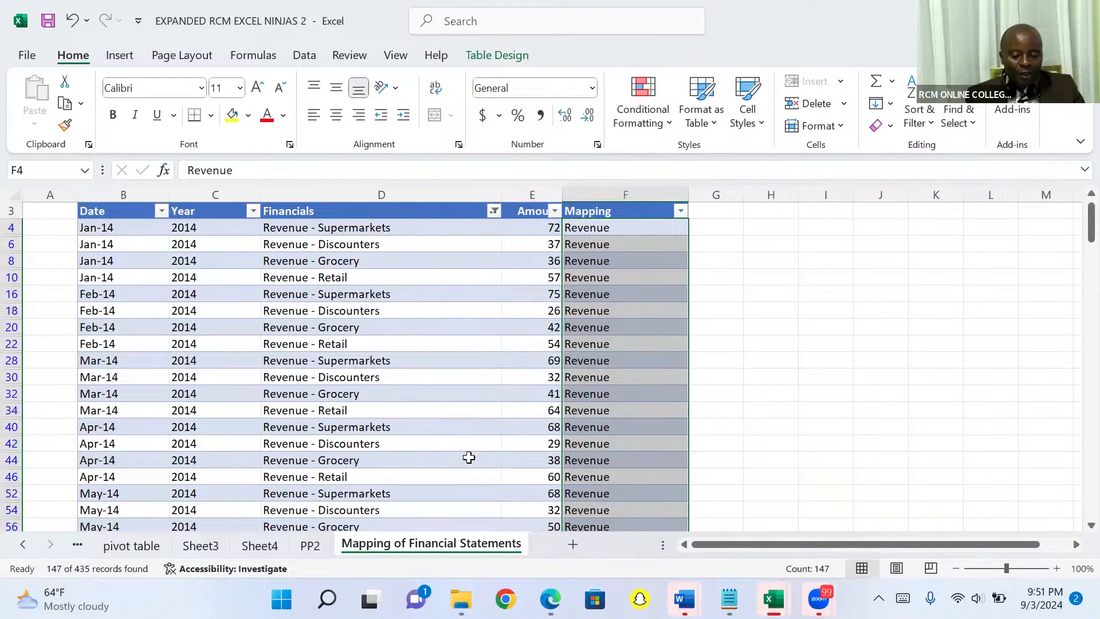
Clear the revenue filter from the Financials column to show all table rows again
key("alt+Tab")
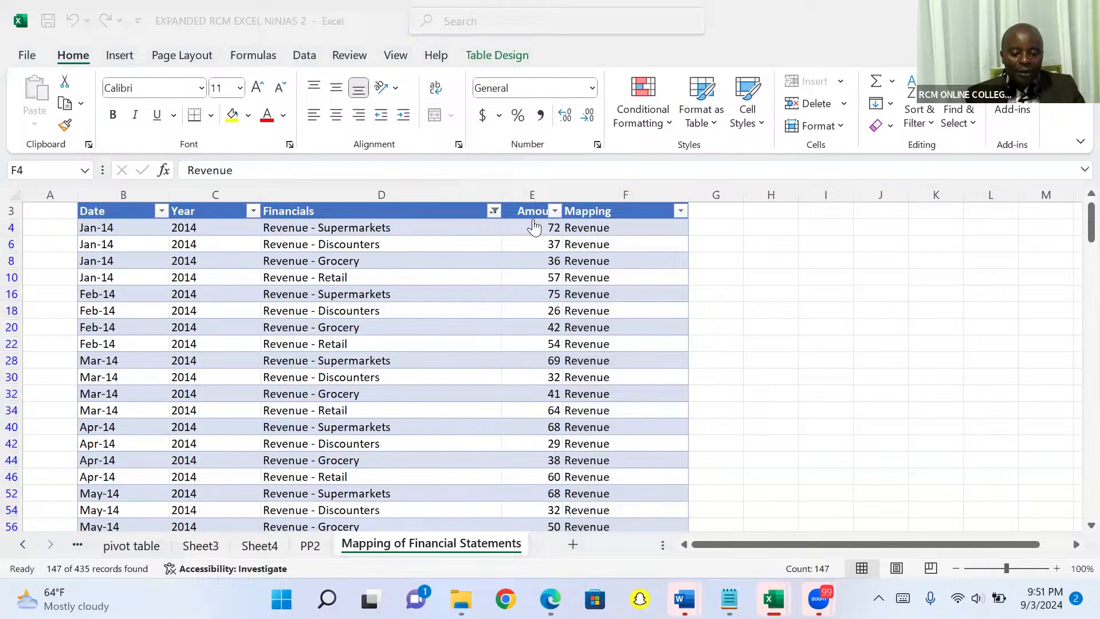
key("alt+Tab")
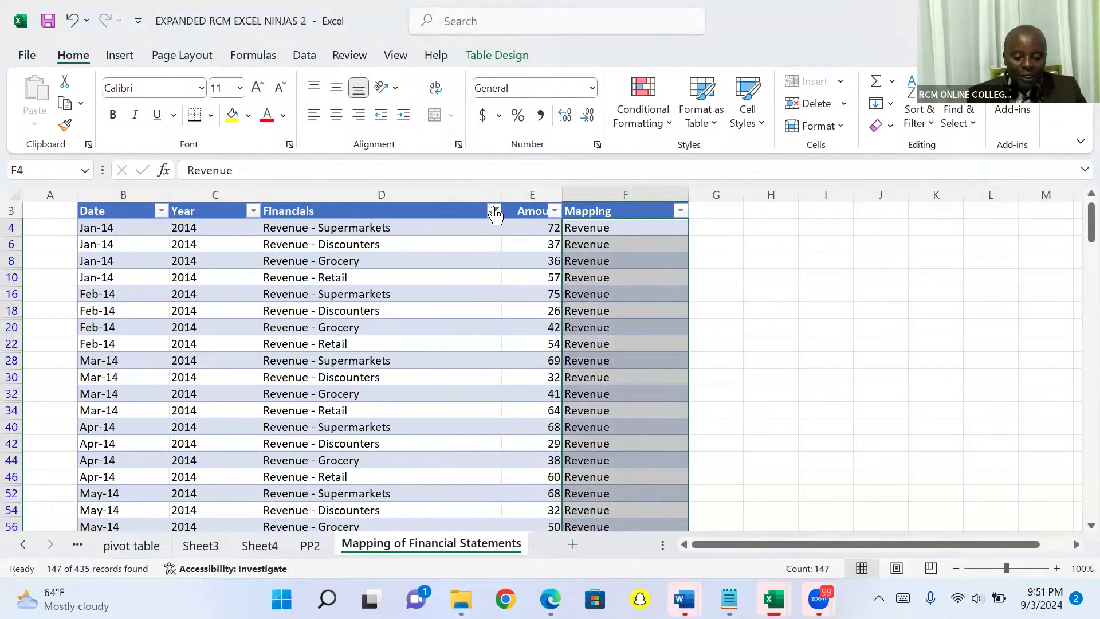
left_click(494, 212)
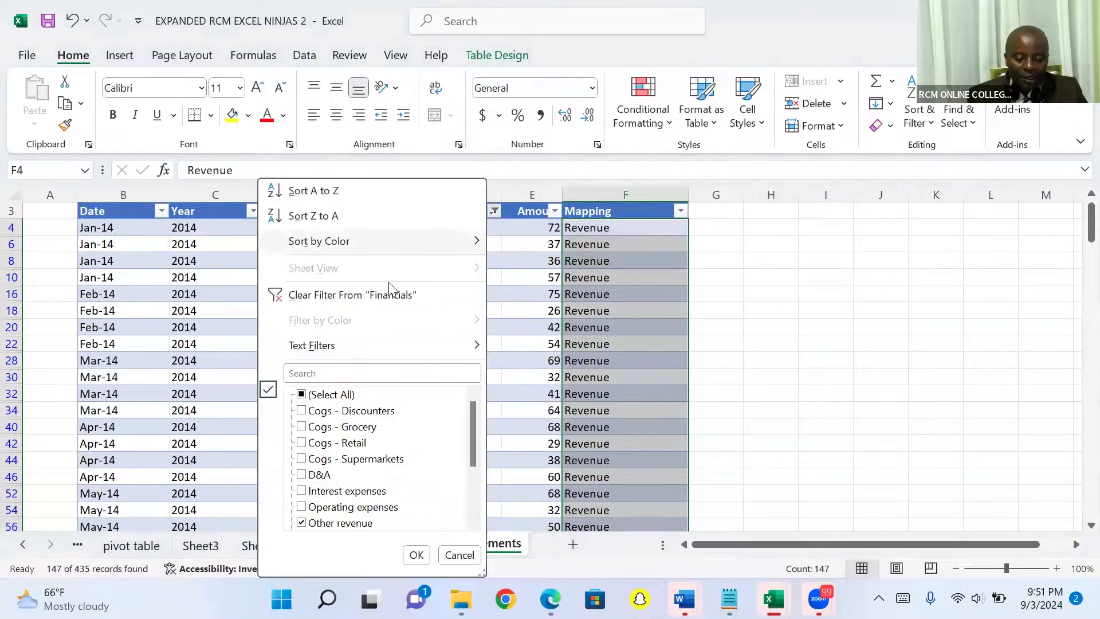
left_click(370, 297)
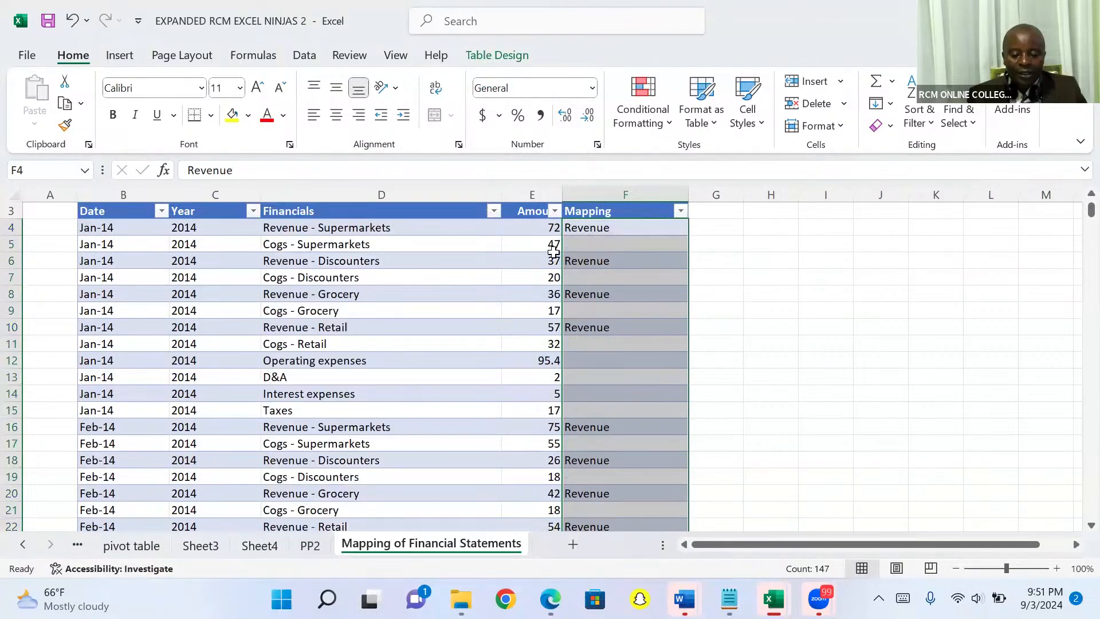
Delete all existing entries in the Mapping column from F4 down to the end of the column
left_click(589, 225)
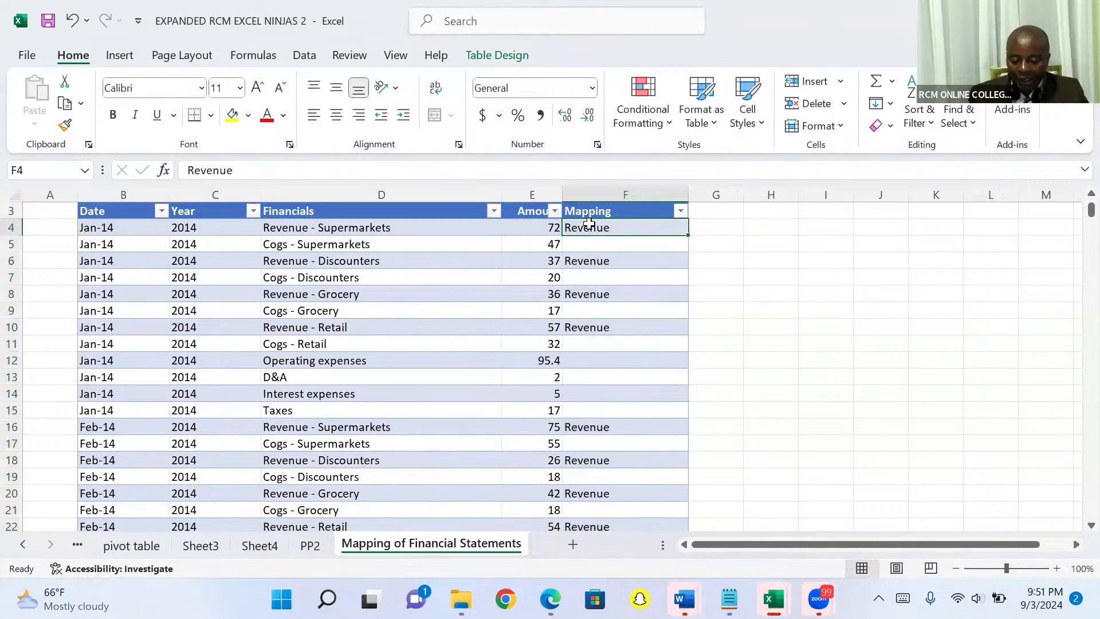
mouse_move(589, 225)
left_mouse_down()
mouse_move(589, 460)
mouse_move(630, 530)
mouse_move(589, 223)
left_mouse_up()
key("ctrl+shift+Down")
key("ctrl+shift+Down")
key("ctrl+shift+Down")
key("ctrl+shift+Down")
key("ctrl+shift+Down")
key("ctrl+shift+Down")
key("ctrl+shift+Down")
key("ctrl+shift+Down")
key("ctrl+shift+Down")
key("ctrl+shift+Down")
key("ctrl+shift+Down")
key("ctrl+shift+Down")
key("ctrl+shift+Down")
key("ctrl+shift+Down")
key("ctrl+shift+Down")
key("ctrl+shift+Down")
key("ctrl+shift+Down")
key("ctrl+shift+Down")
key("ctrl+shift+Down")
key("ctrl+shift+Down")
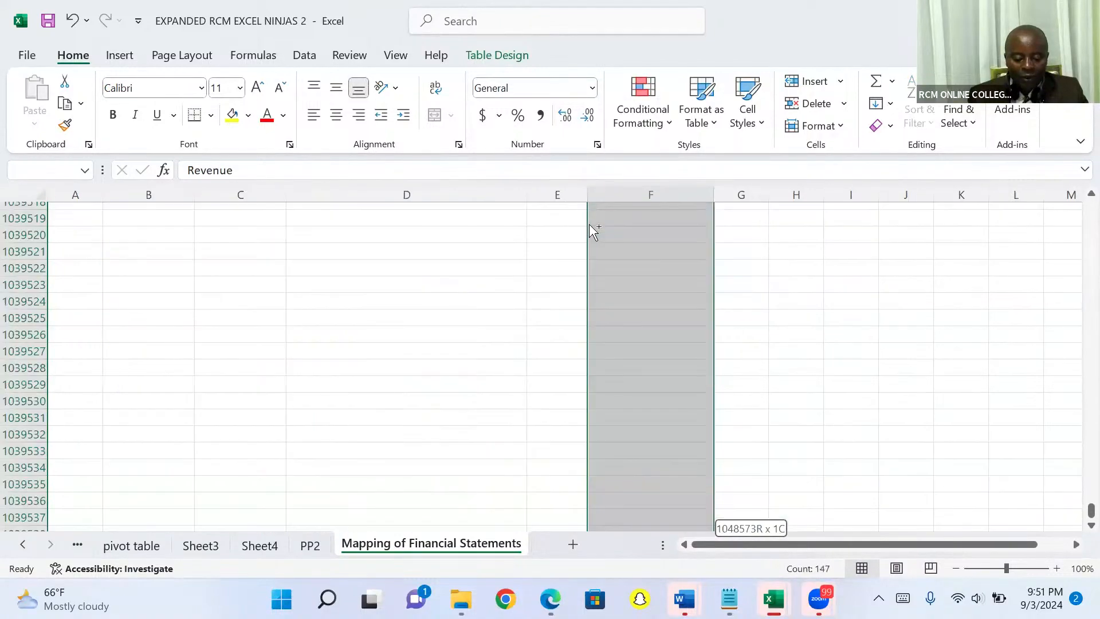
key("Delete")
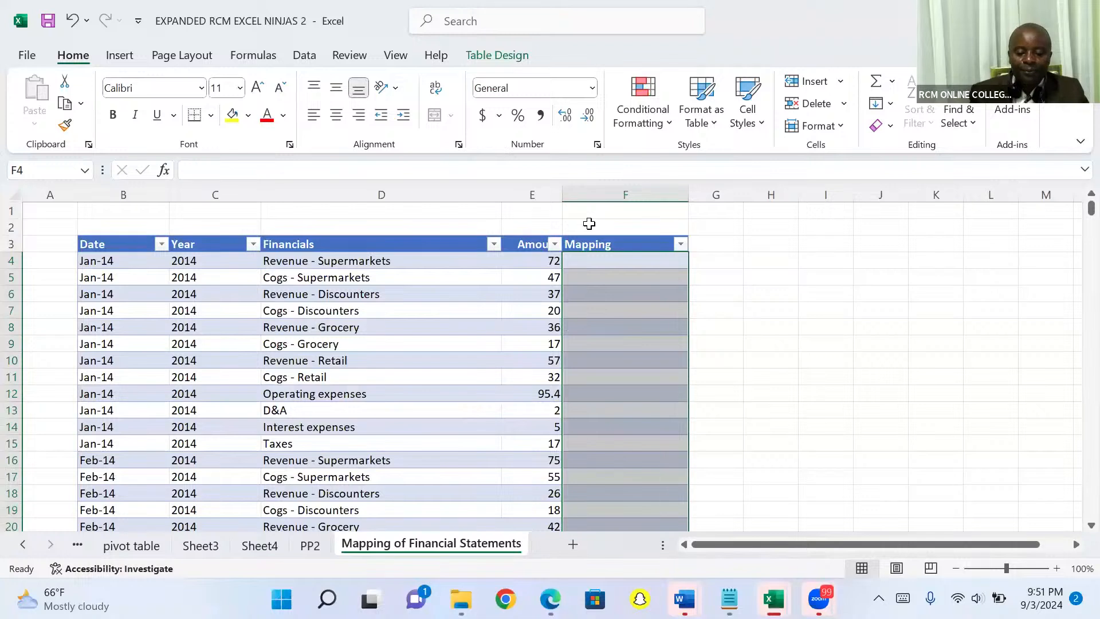
Filter the Financials column to all items matching the search term "revenue"
left_click(496, 245)
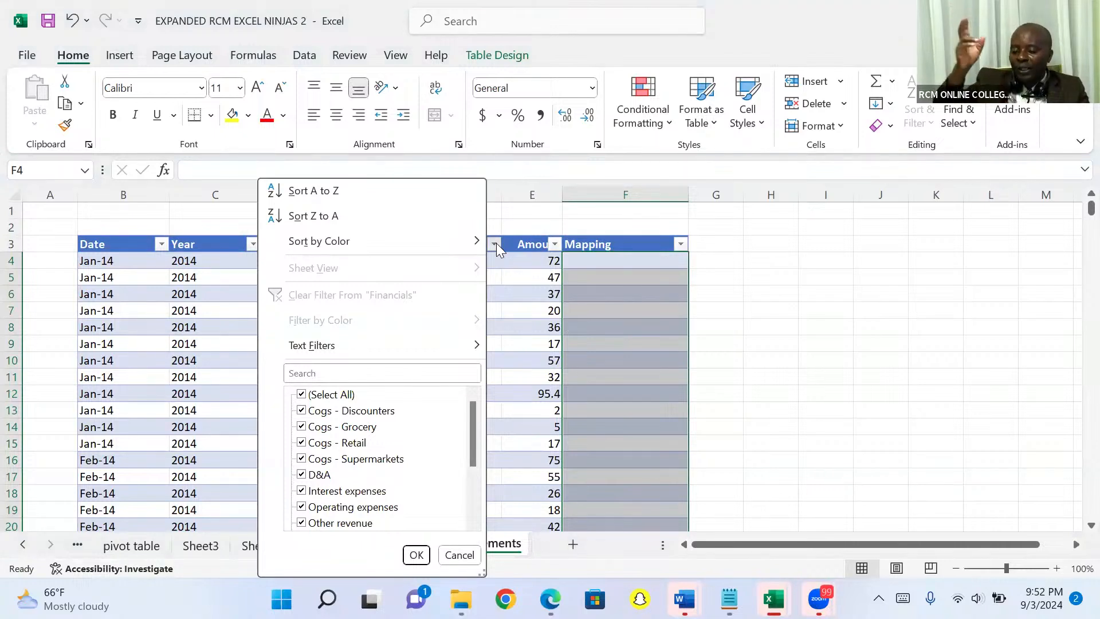
left_click(352, 377)
type("r")
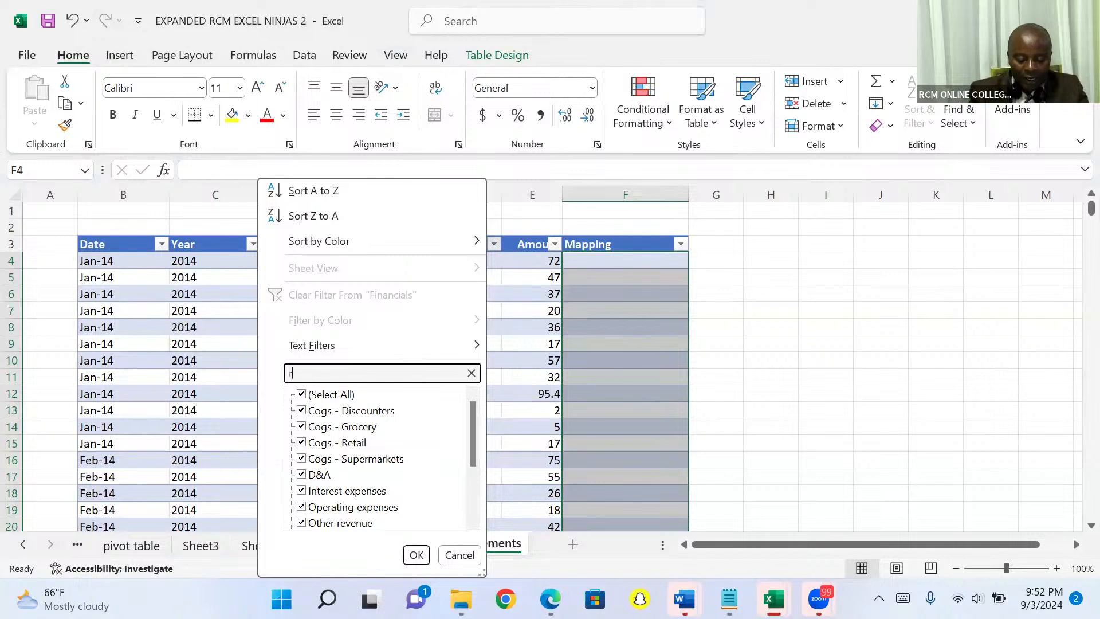
type("evenue")
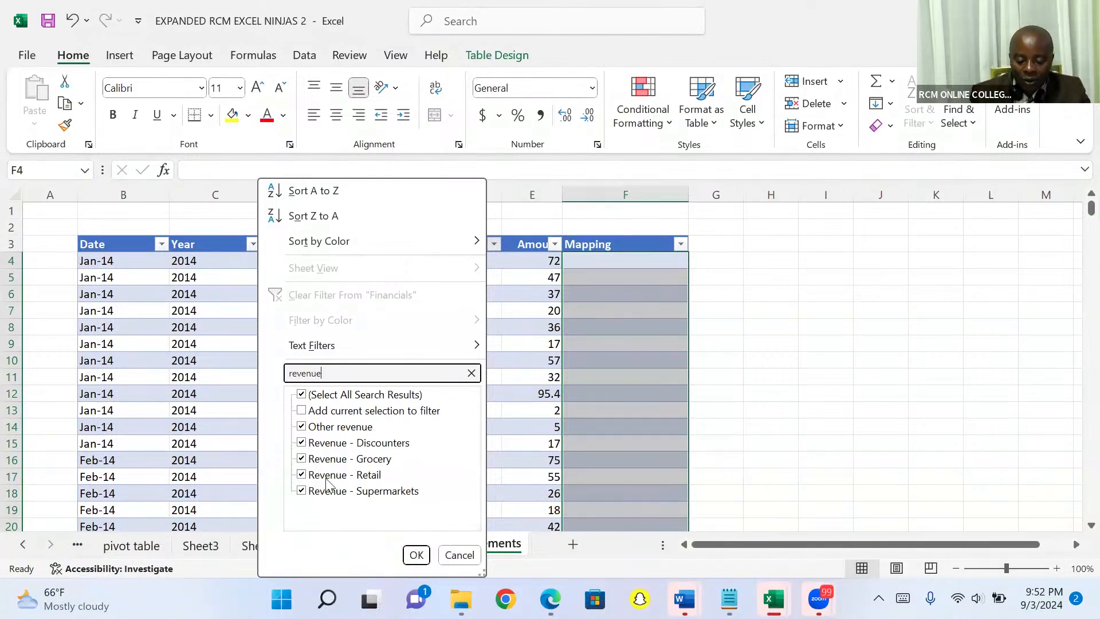
left_click(417, 556)
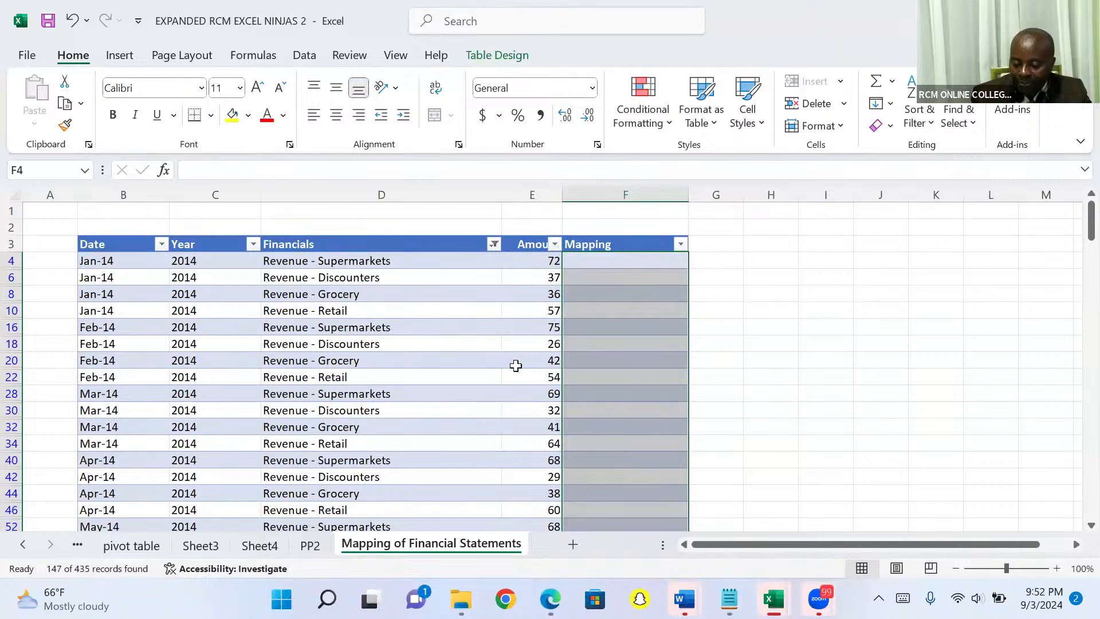
Enter Revenue in Mapping cell F4 and fill it down all the filtered rows
left_click(598, 262)
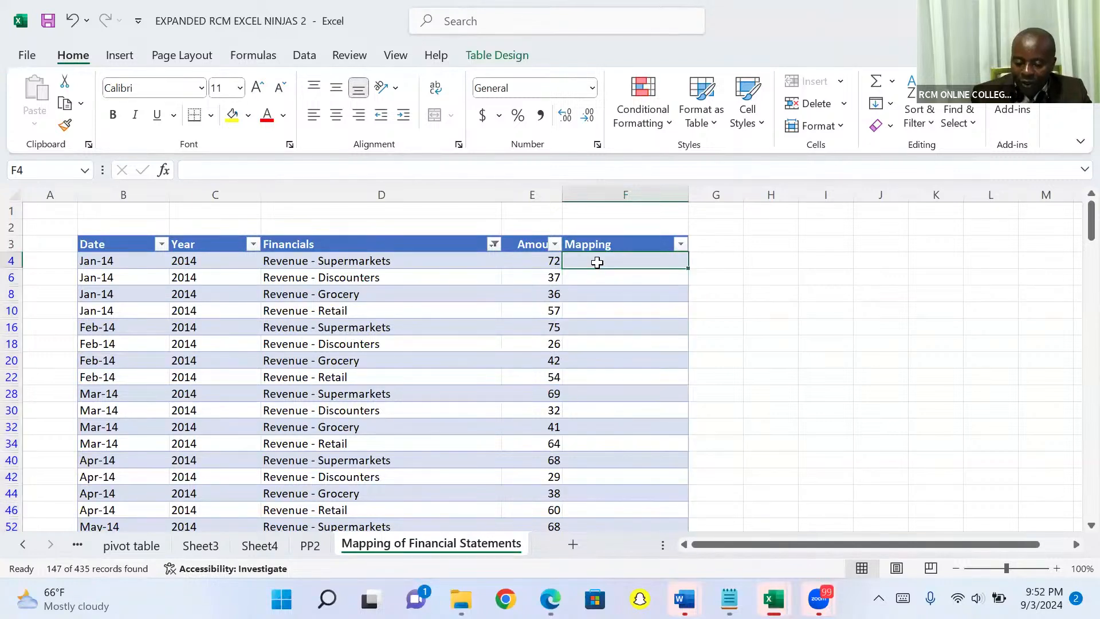
type("Reve")
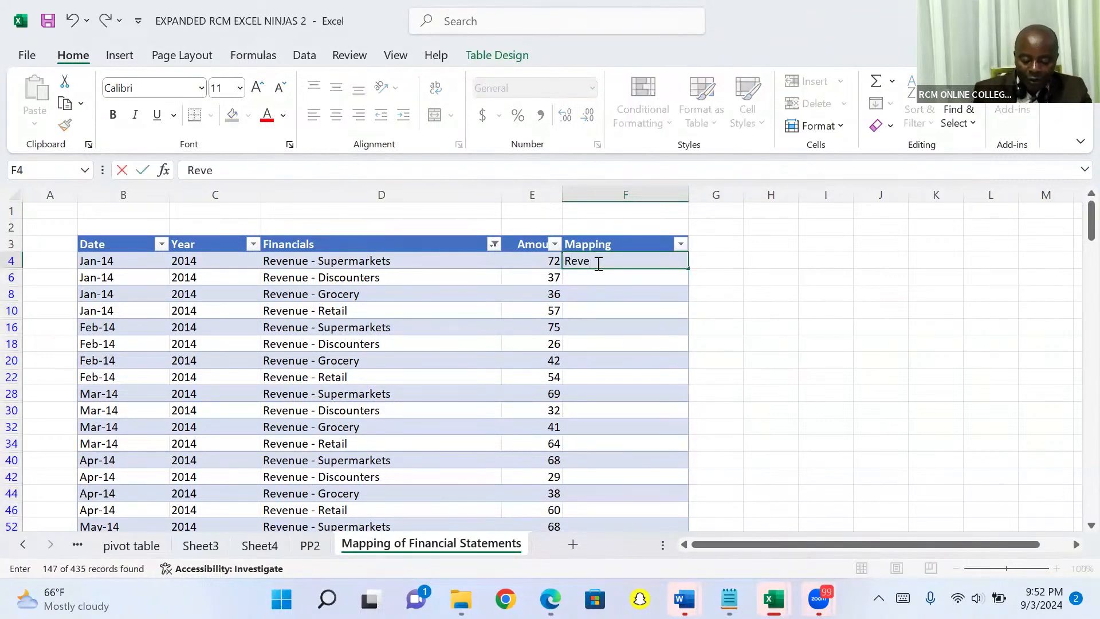
type("nue")
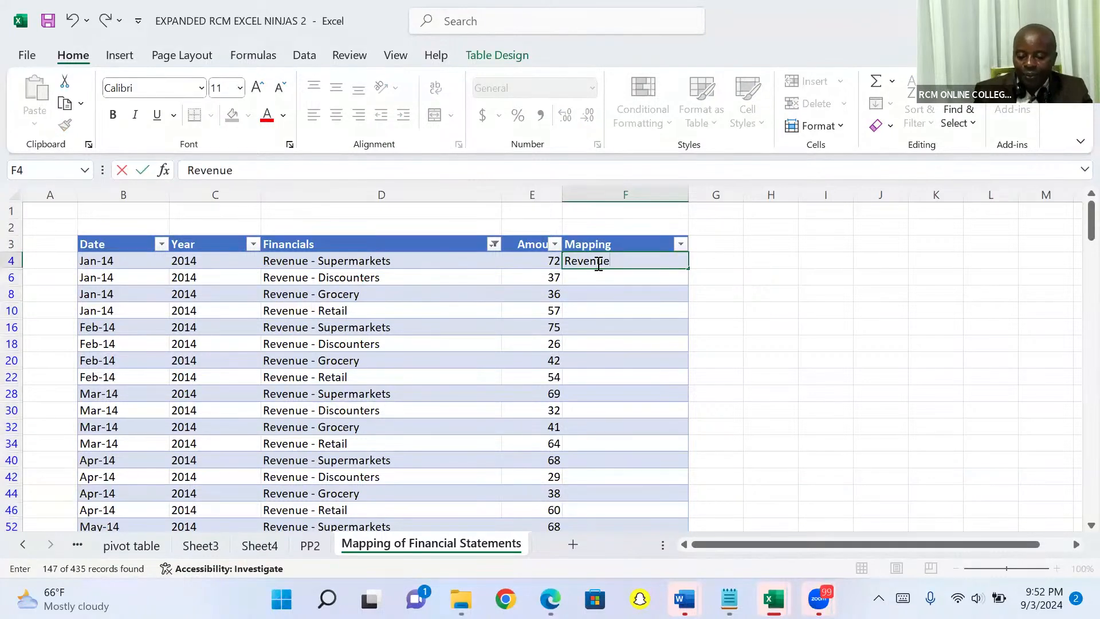
key("Return")
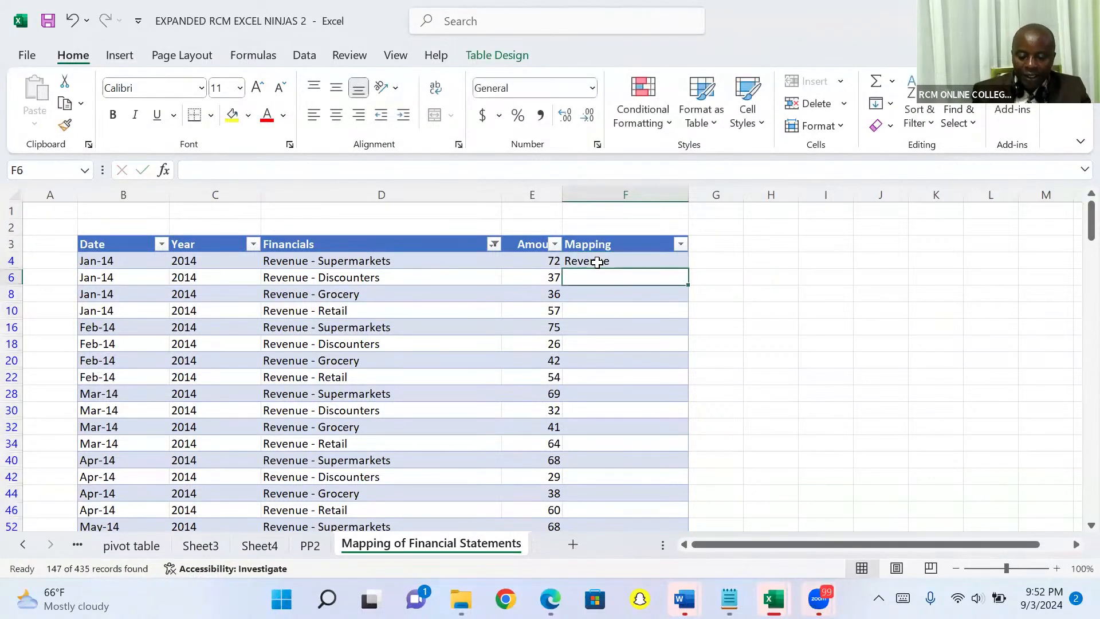
left_click(597, 263)
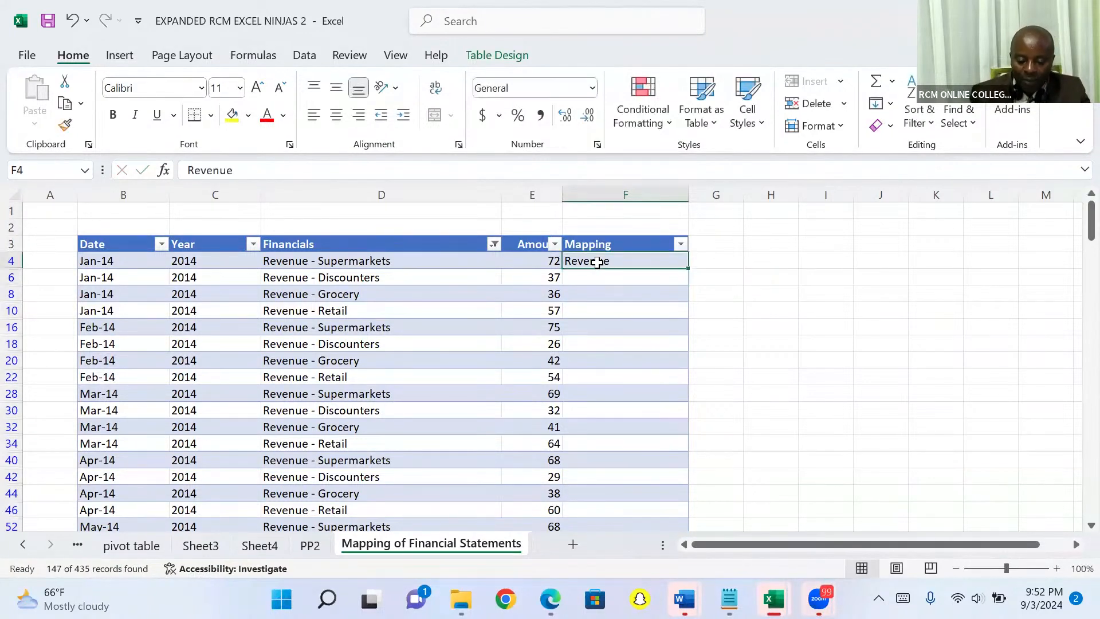
double_click(689, 268)
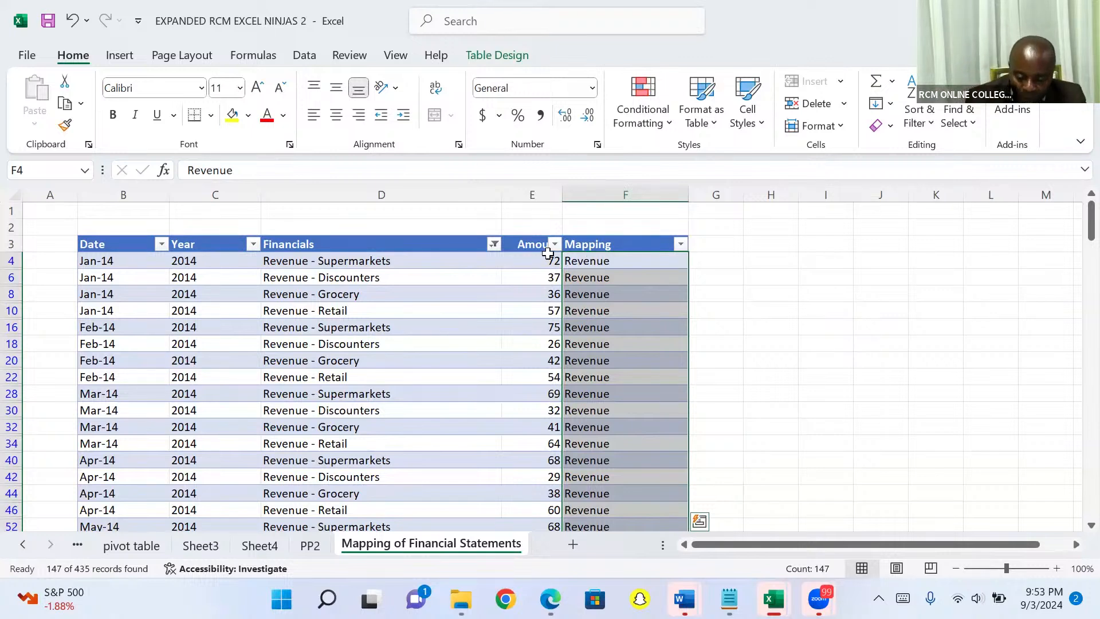
Change the Financials column filter to all items matching the search term "cogs"
left_click(495, 243)
left_click(362, 372)
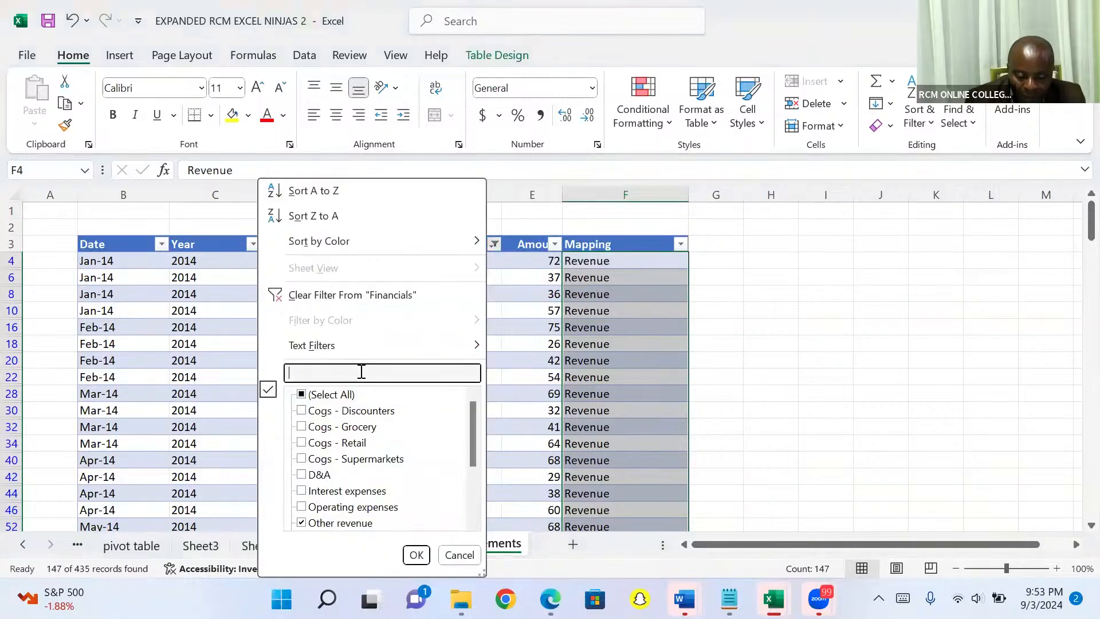
type("cogs")
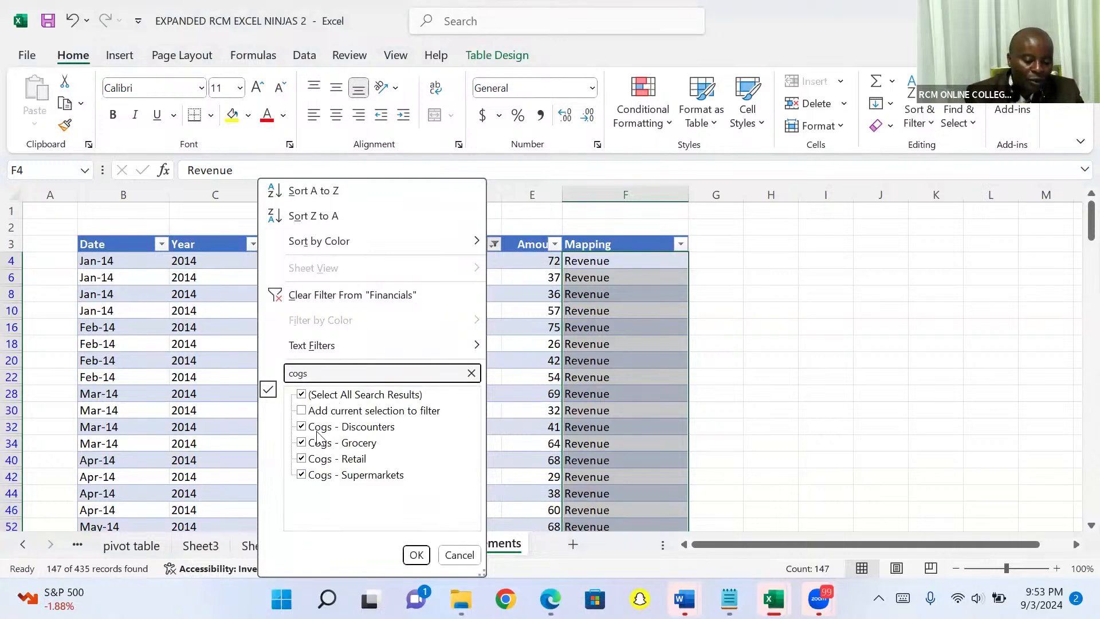
left_click(416, 556)
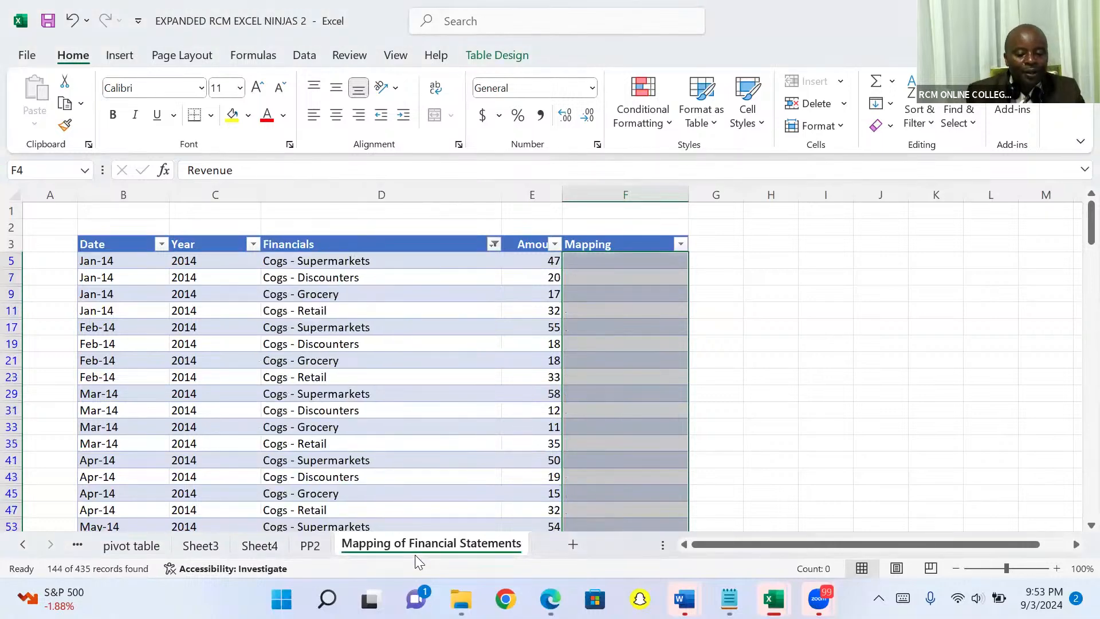
Enter Cost of goods sold in Mapping cell F5 and try to fill it down the filtered rows
left_click(599, 262)
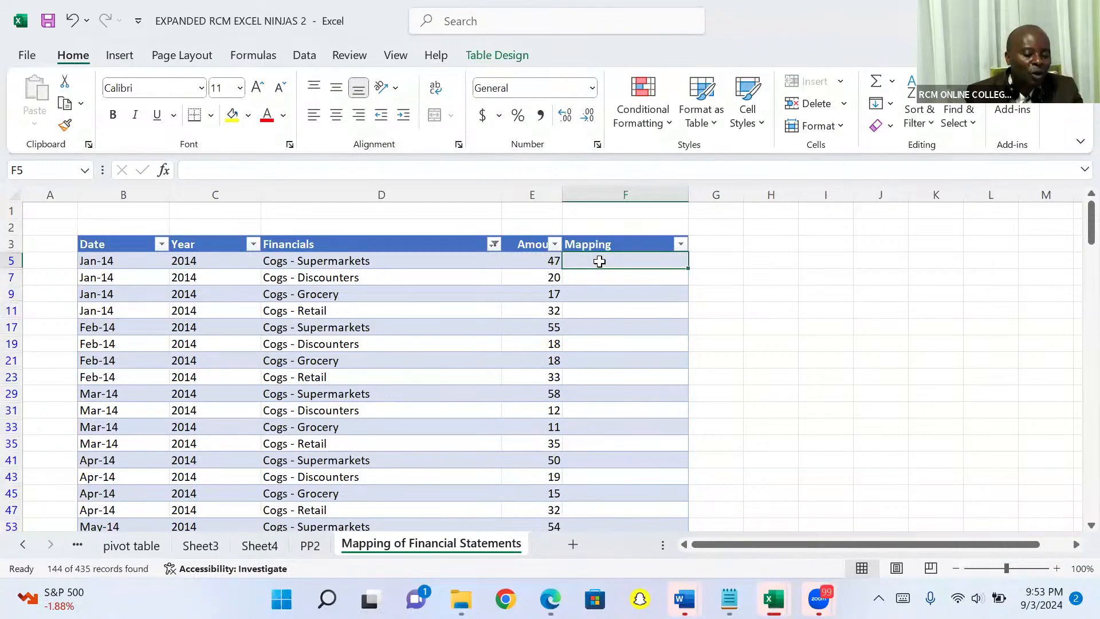
type("C")
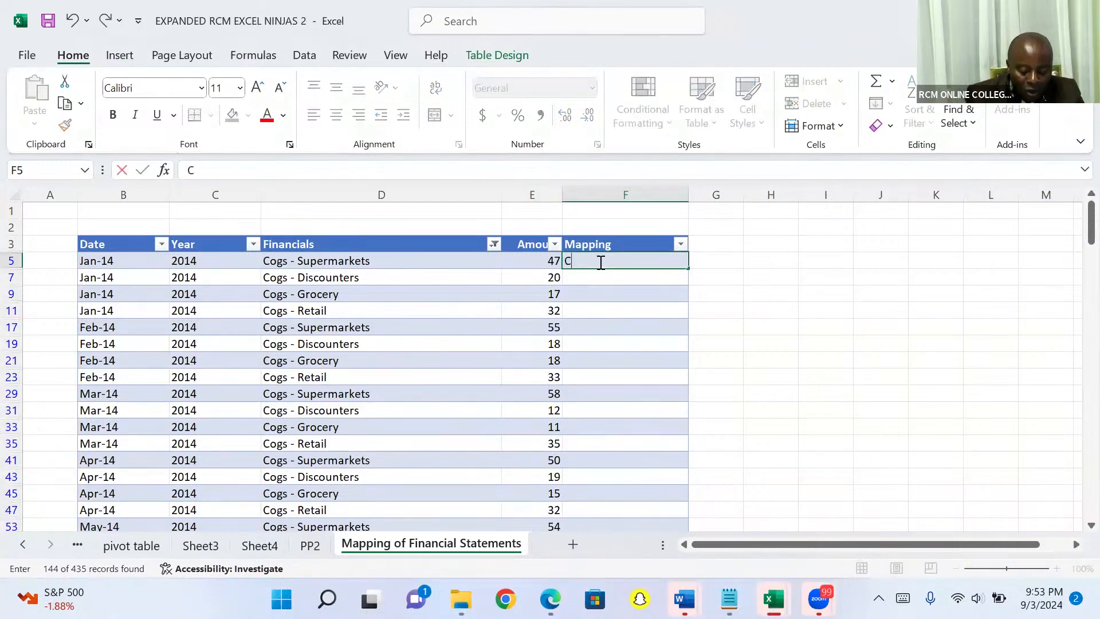
type("ost of")
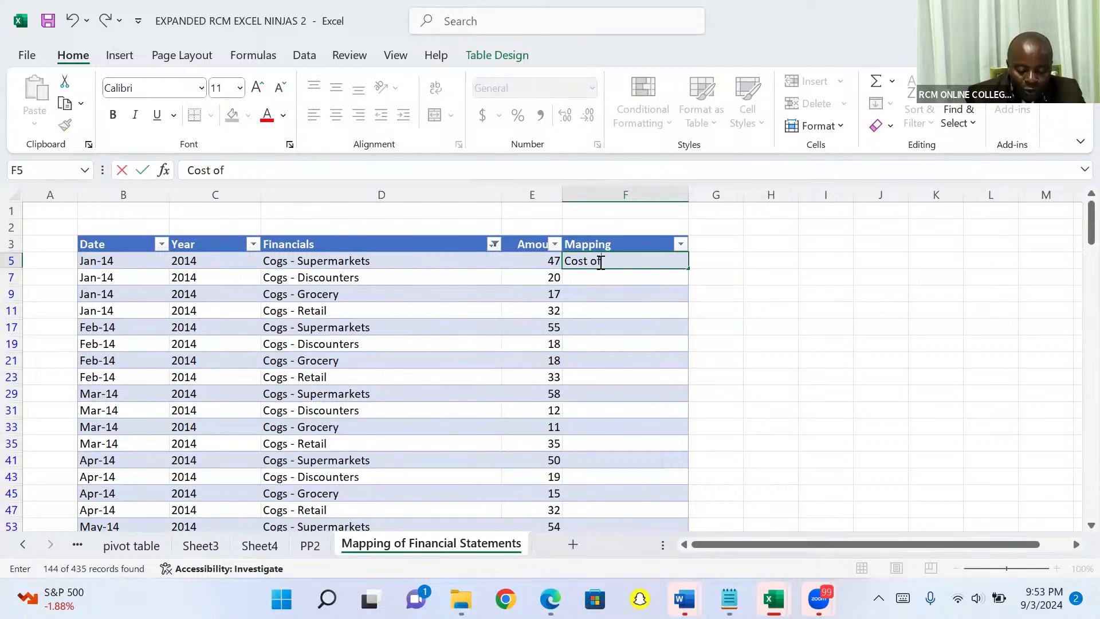
type(" goods")
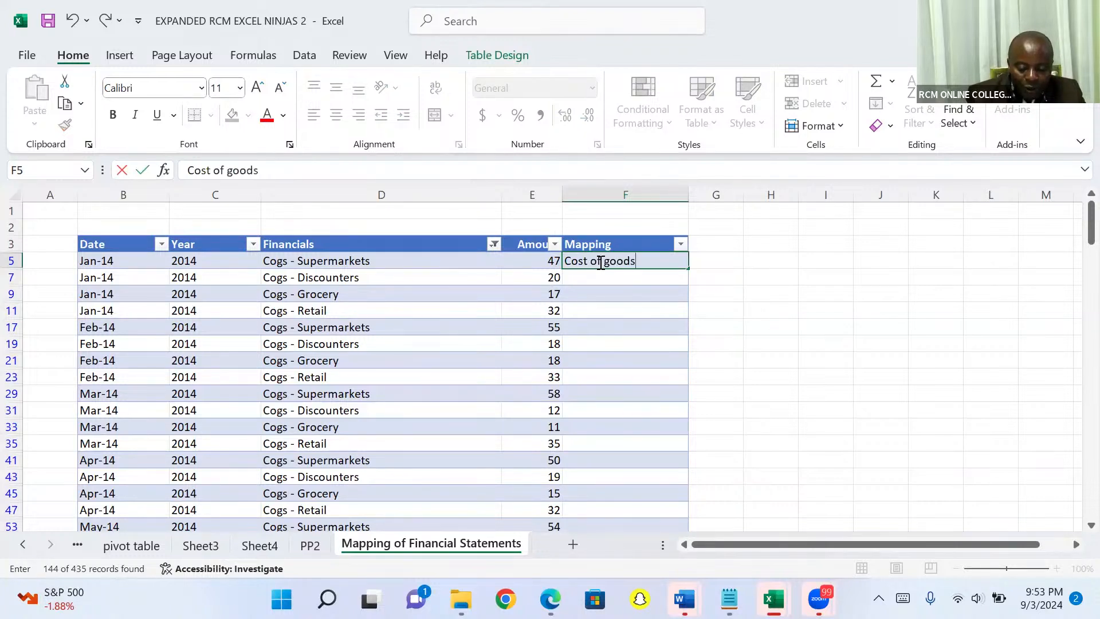
type(" sold")
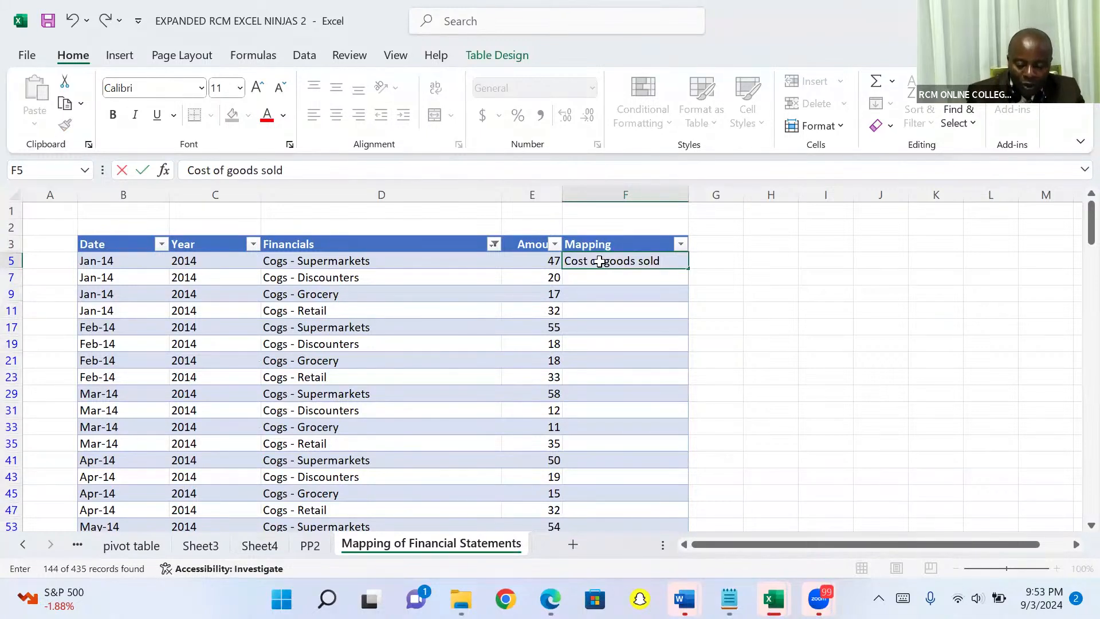
key("ctrl+Return")
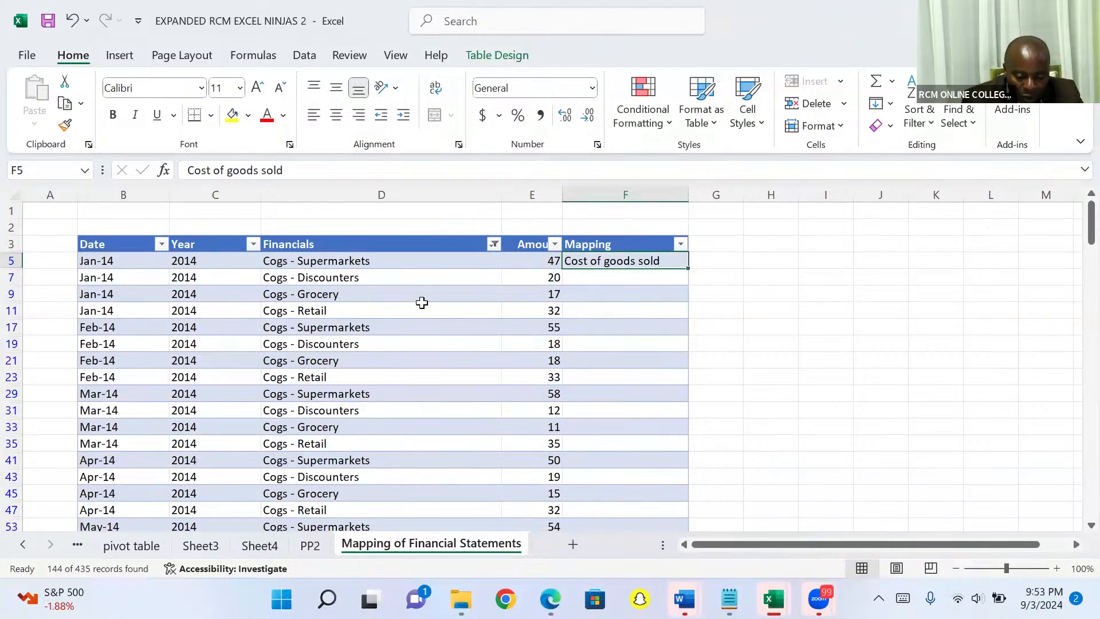
double_click(688, 270)
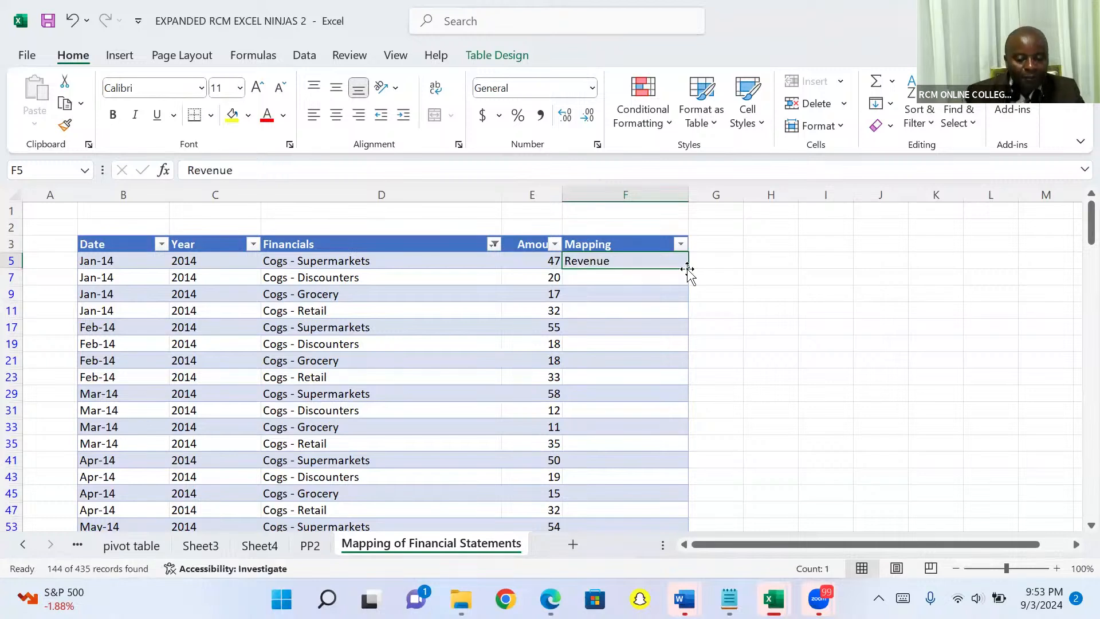
Replace the entry in F5 with Cost of goods sold and retry filling it down the filtered Cogs rows
double_click(641, 260)
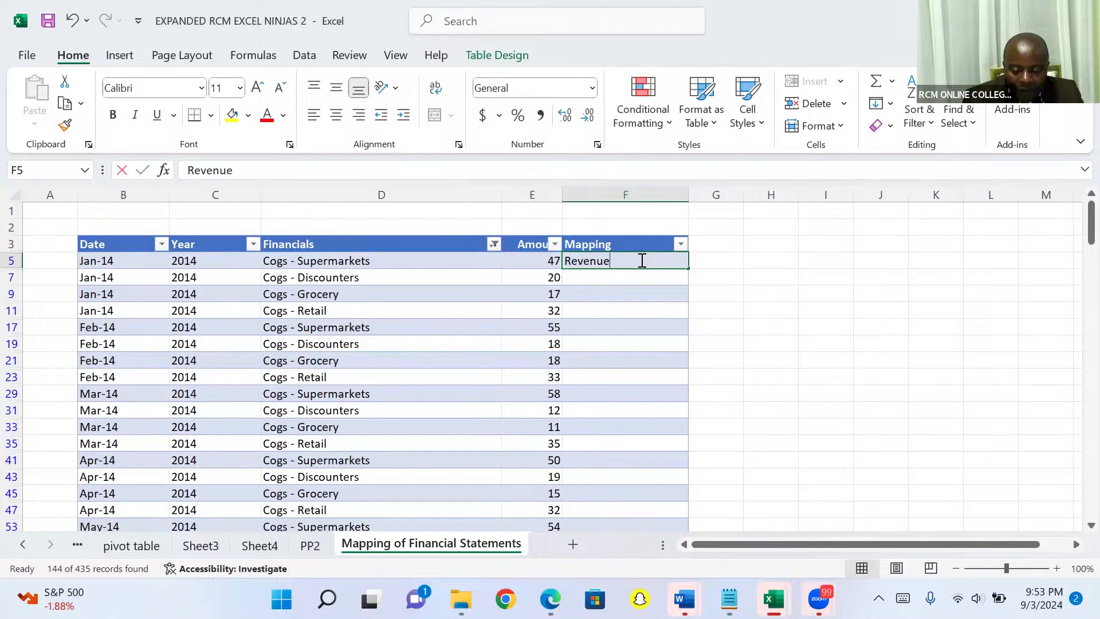
key("BackSpace")
key("BackSpace")
key("BackSpace")
key("BackSpace")
key("BackSpace")
key("BackSpace")
key("BackSpace")
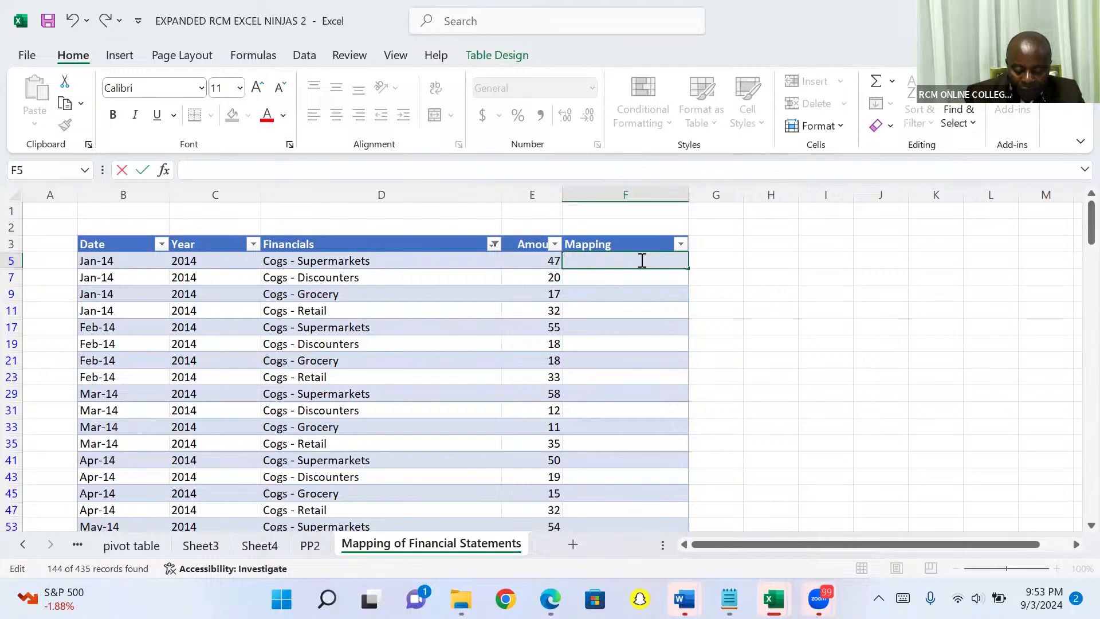
type("Cost")
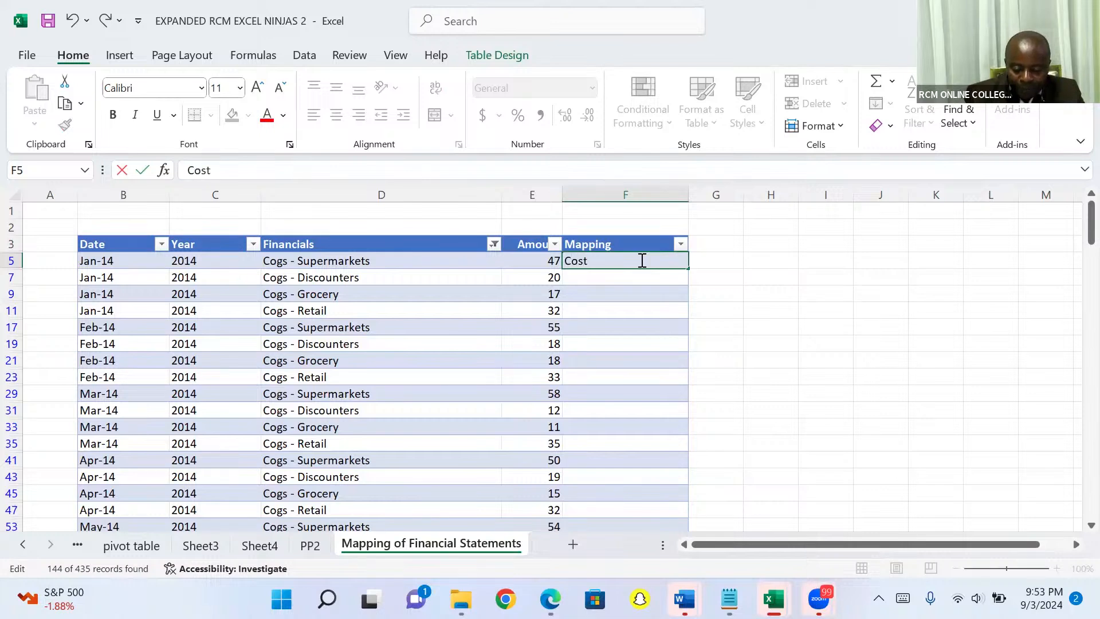
type(" of go")
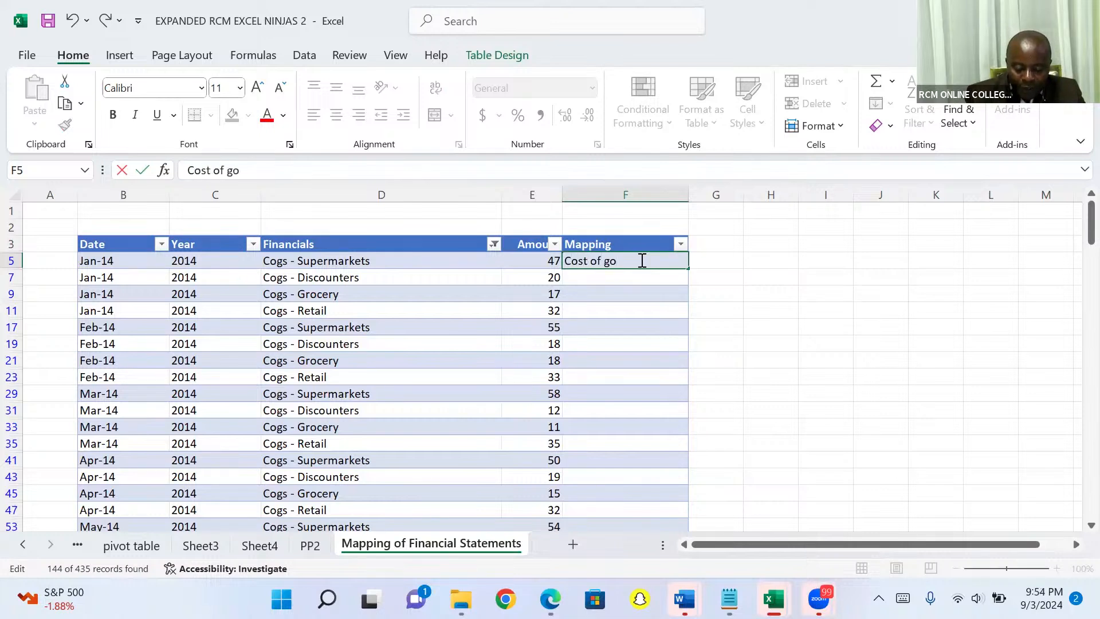
type("ods sold")
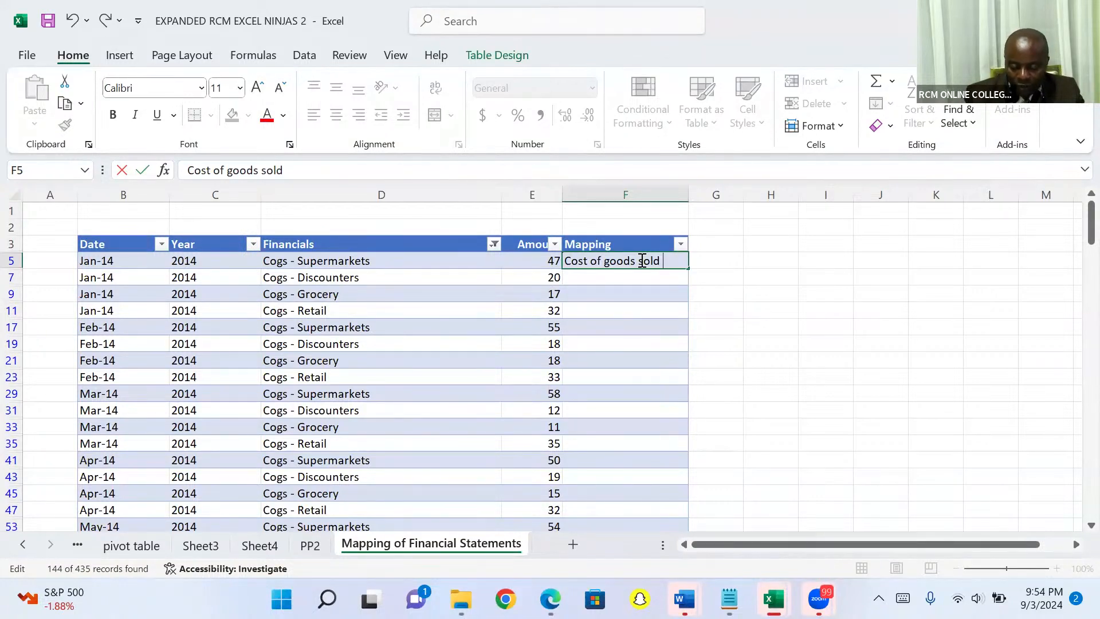
key("ctrl+Return")
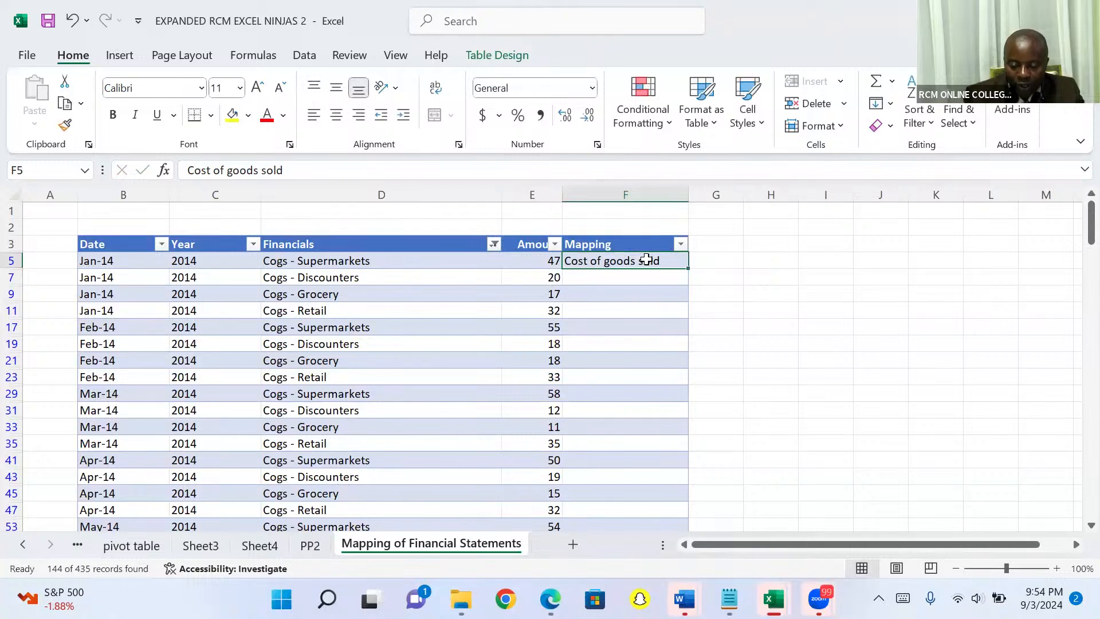
double_click(689, 268)
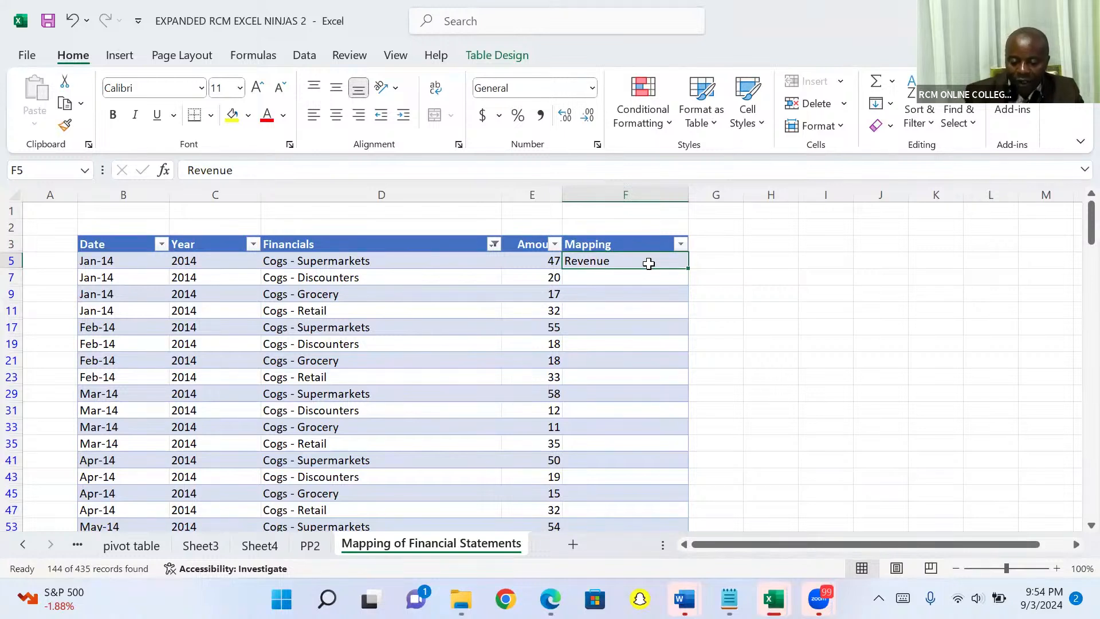
Set Mapping cell F5 of the first Cogs - Supermarkets row to Cost of goods sold again
double_click(624, 258)
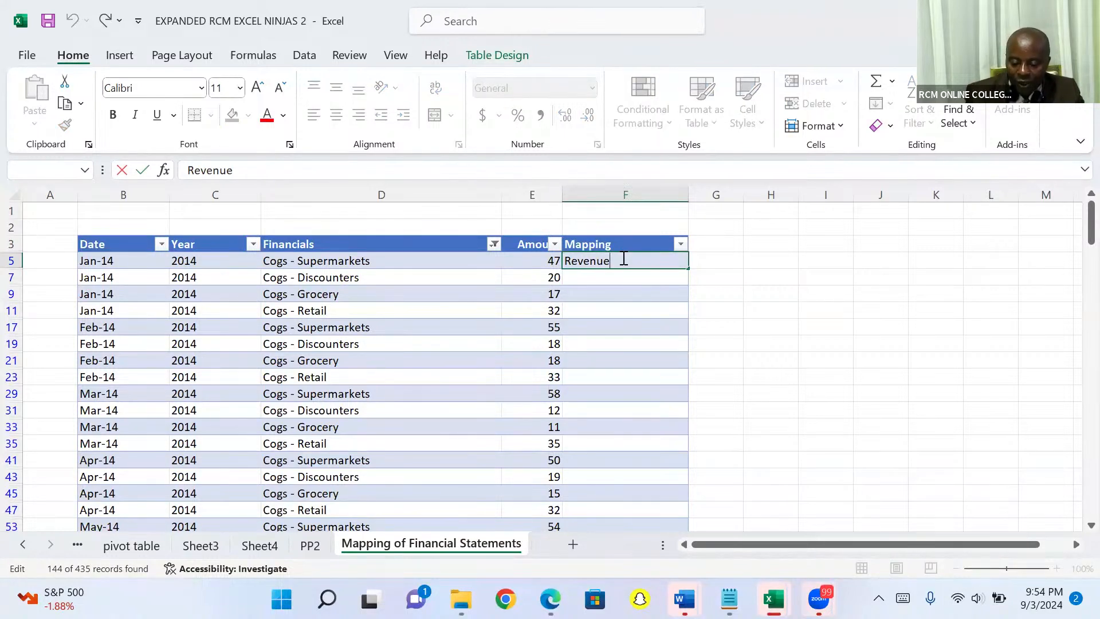
key("BackSpace")
key("BackSpace")
key("BackSpace")
key("BackSpace")
key("BackSpace")
key("BackSpace")
key("BackSpace")
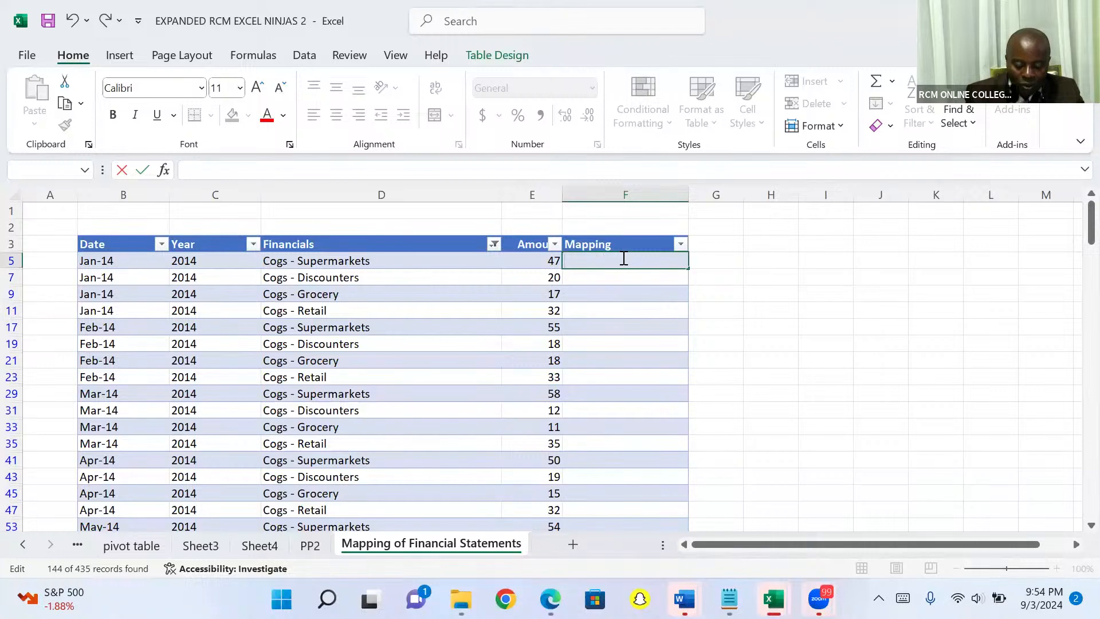
type("Cost")
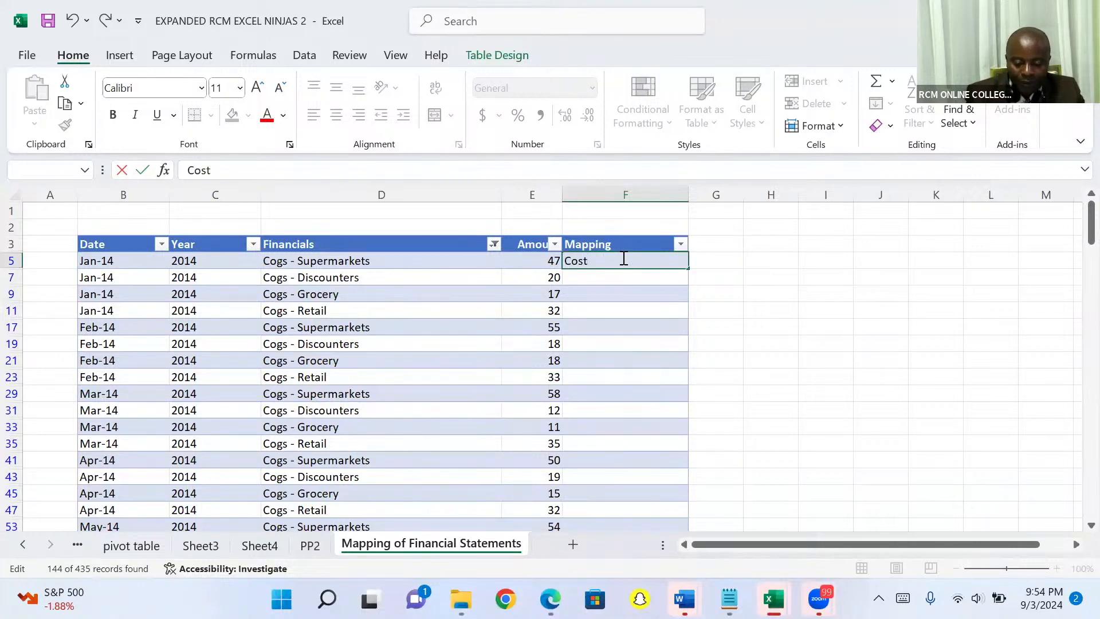
type(" of goods sold")
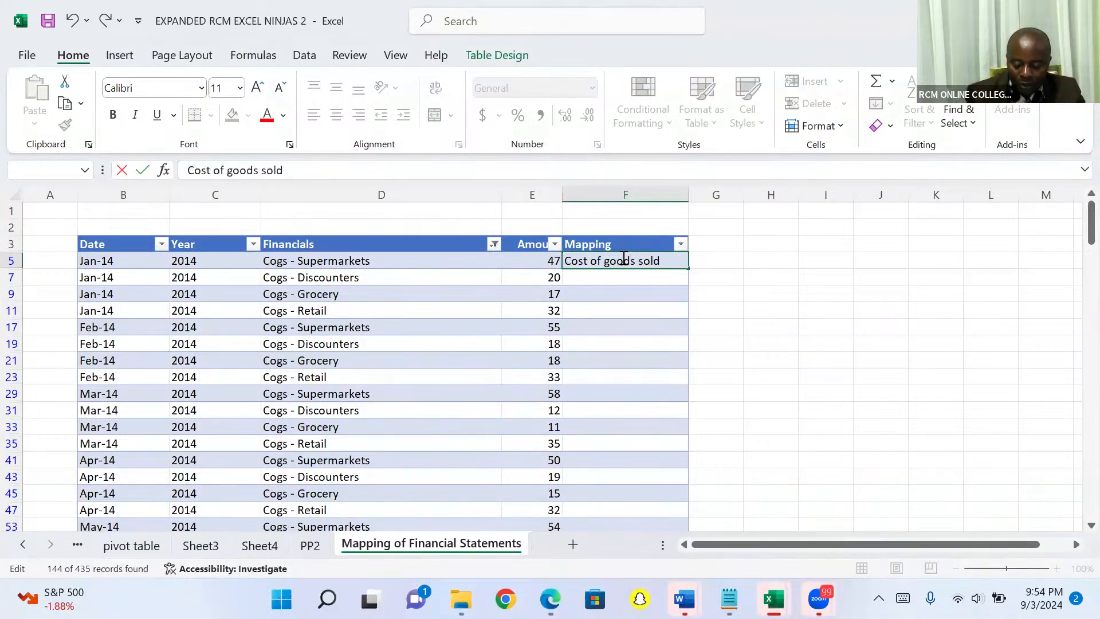
key("ctrl+Return")
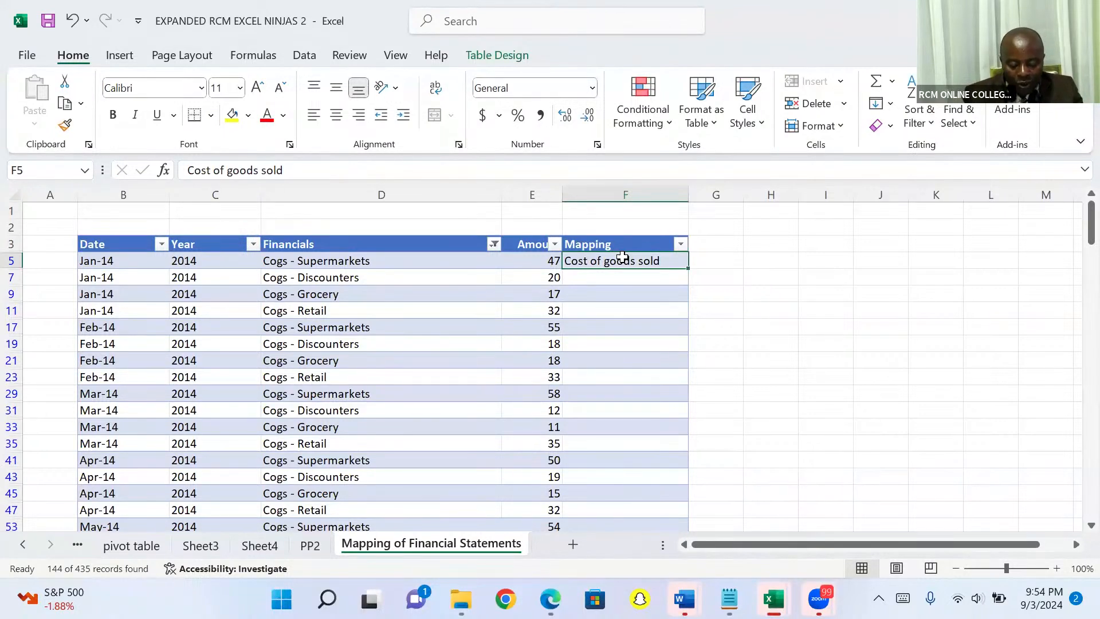
Copy Cost of goods sold from Mapping cell F5 into all the filtered Cogs rows below it
key("ctrl+c")
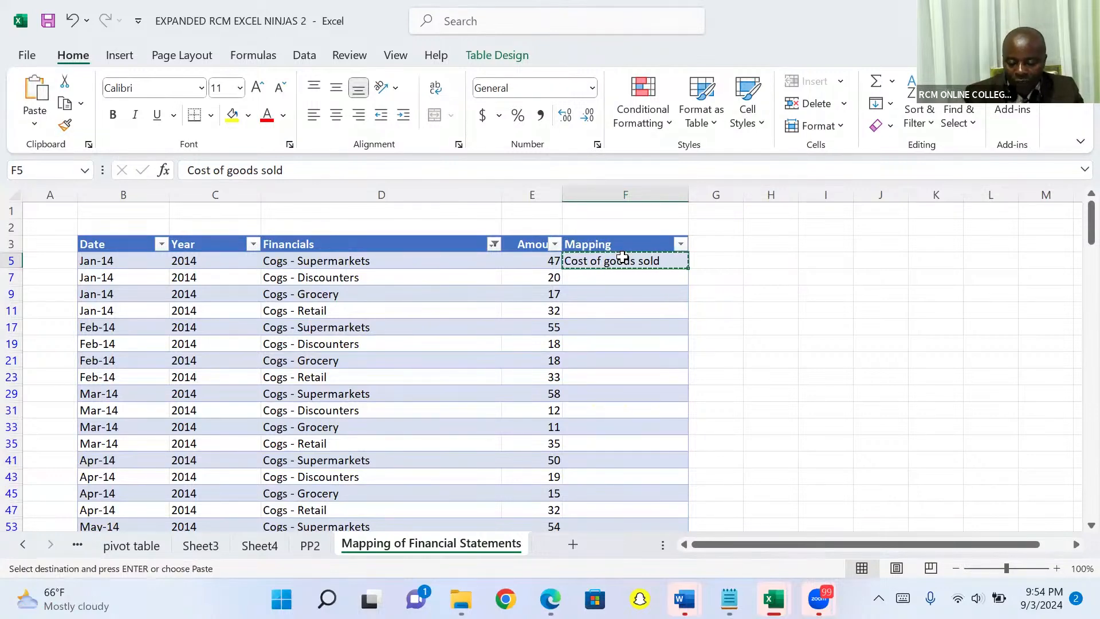
key("ctrl+shift+Down")
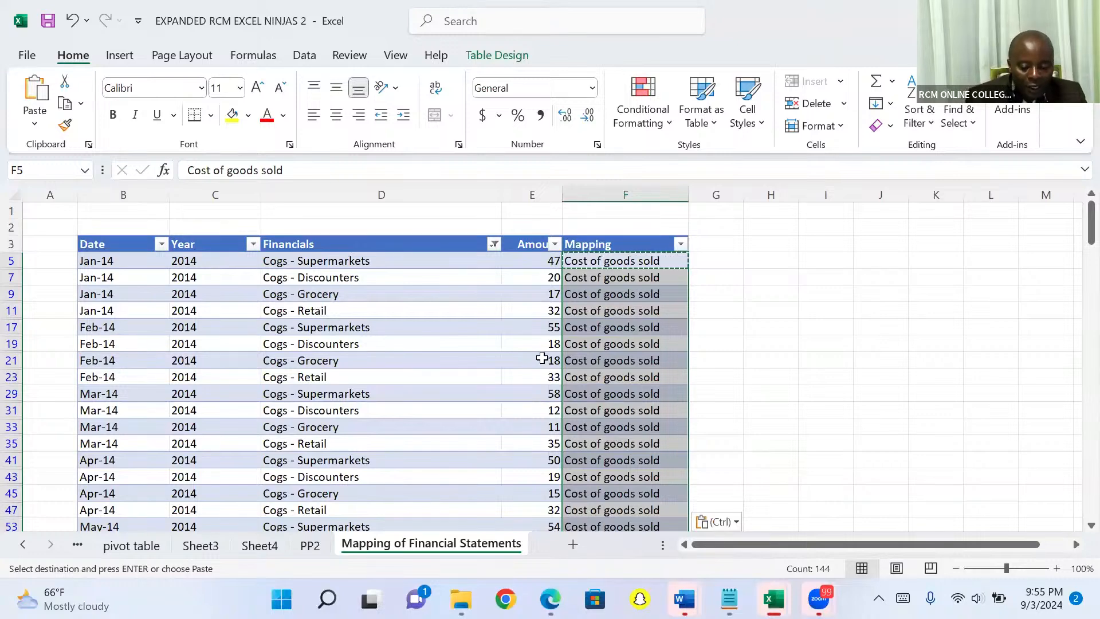
Change the Financials column filter to Operating expenses using the search term "operating"
left_click(495, 243)
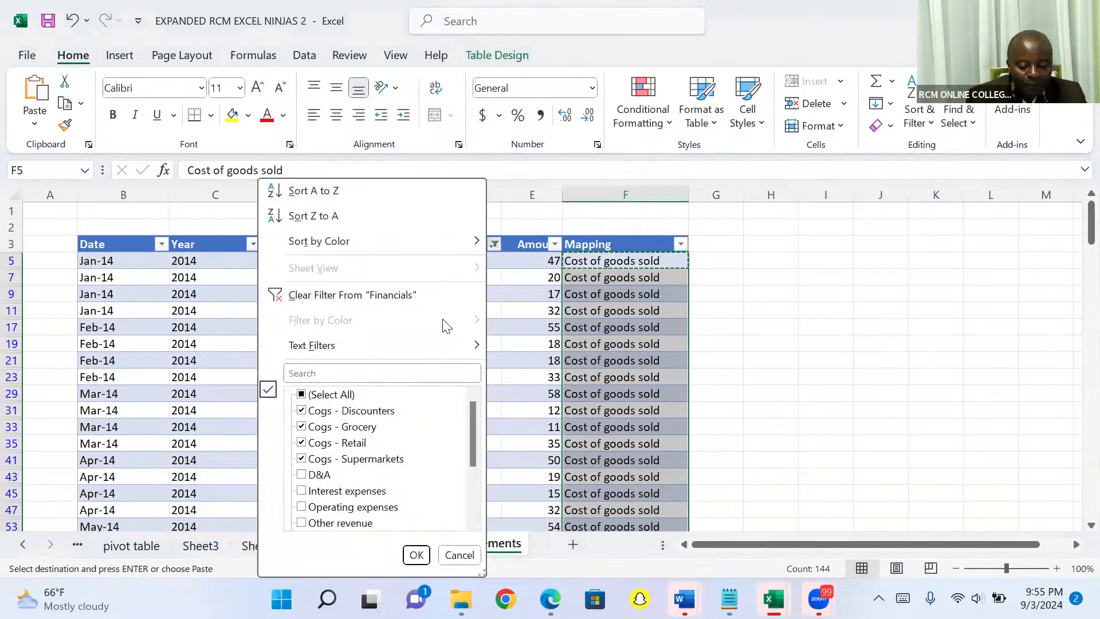
left_click(406, 372)
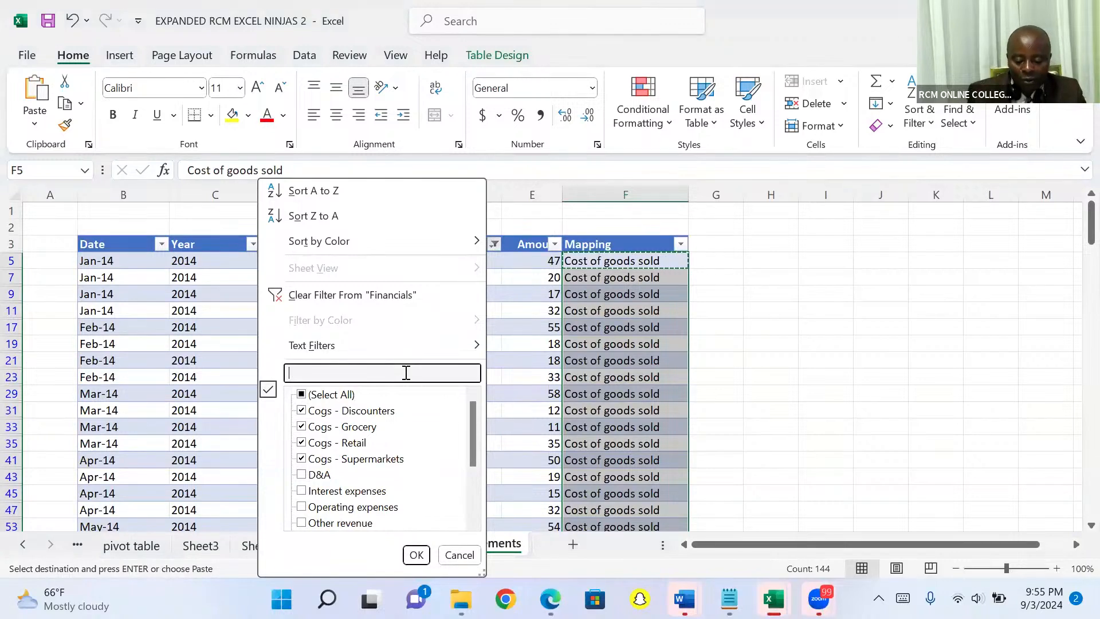
type("operating")
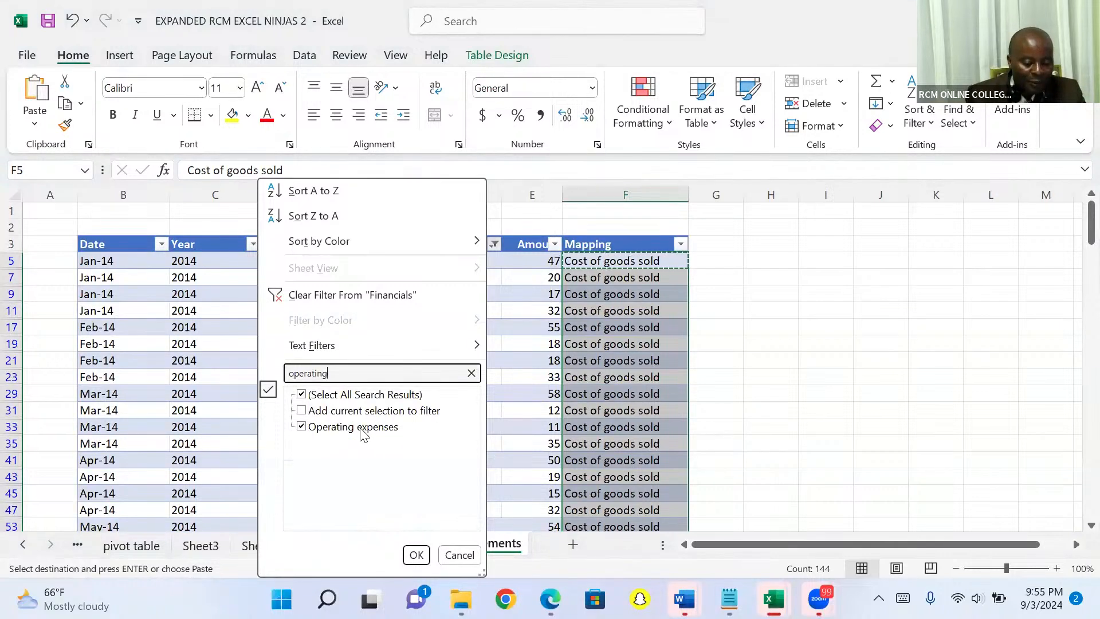
left_click(417, 554)
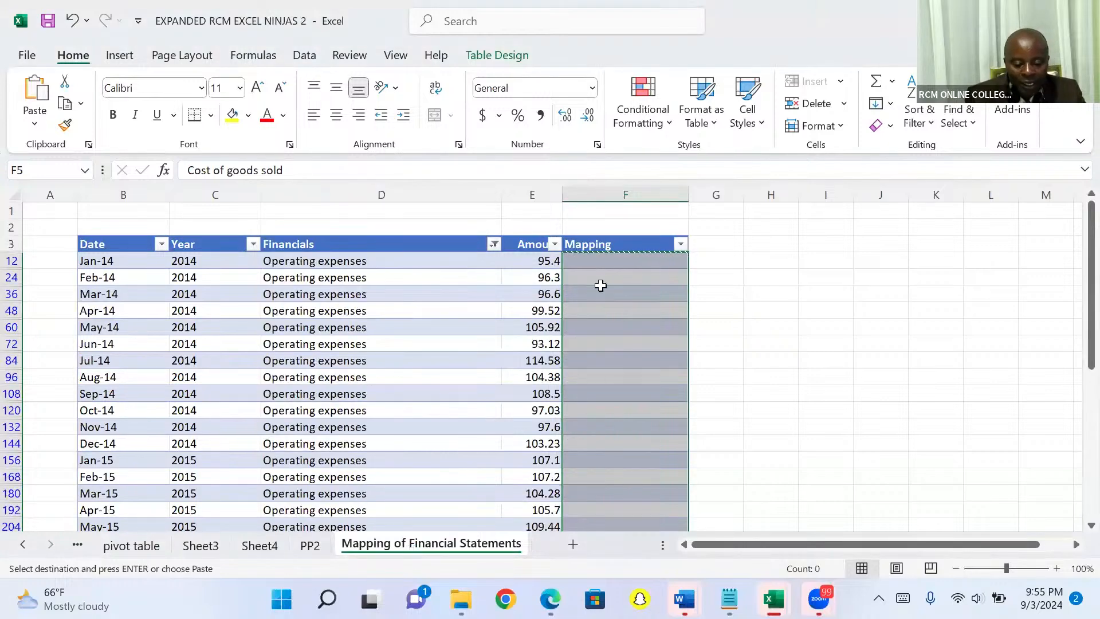
Clear the pending copy selection and enter Operating expense in Mapping cell F12 of the first Operating expenses row
left_click(620, 259)
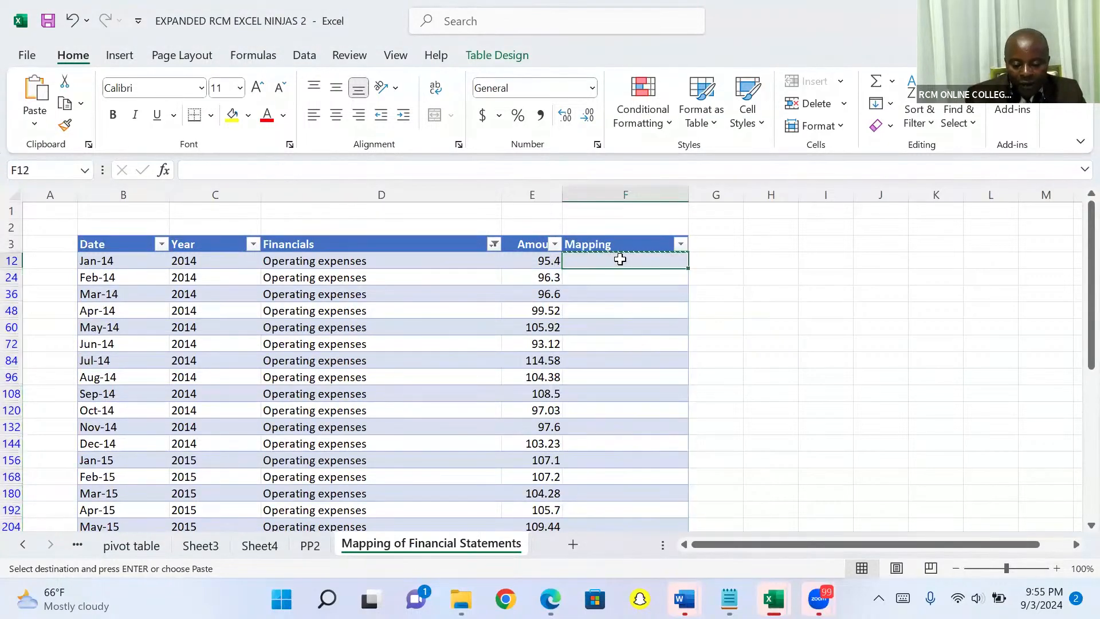
key("Up")
key("Up")
key("Up")
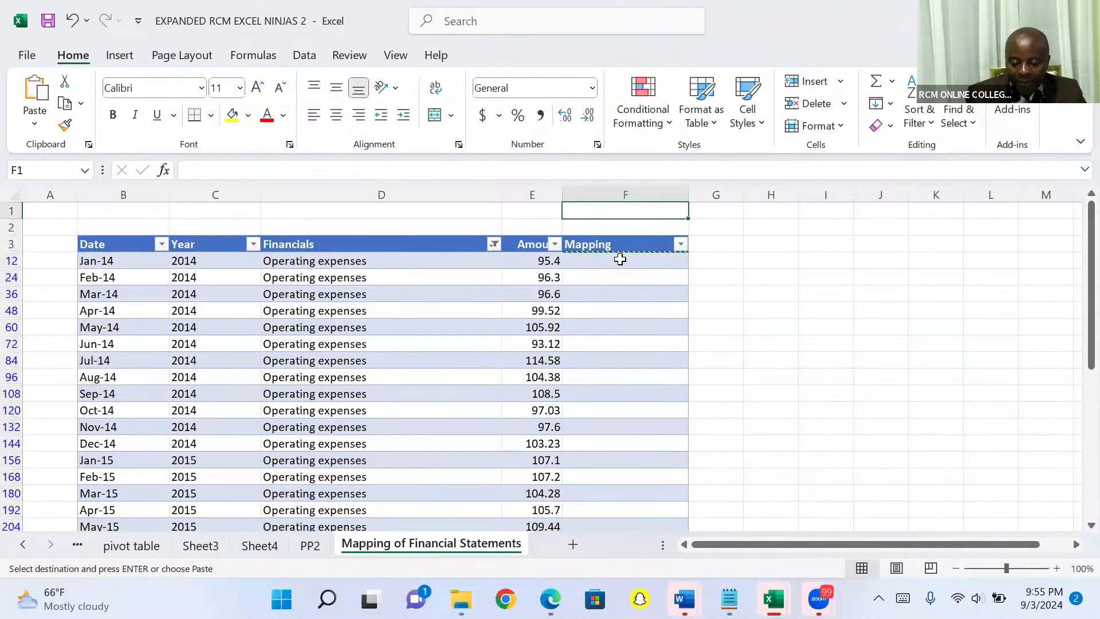
key("Down")
key("Down")
key("Down")
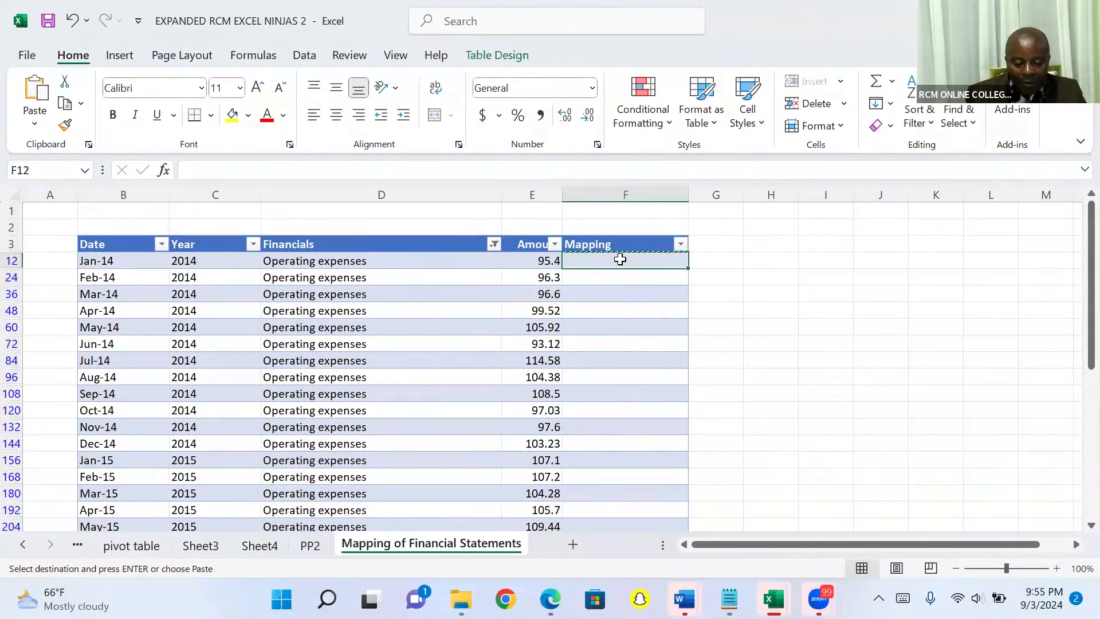
key("Escape")
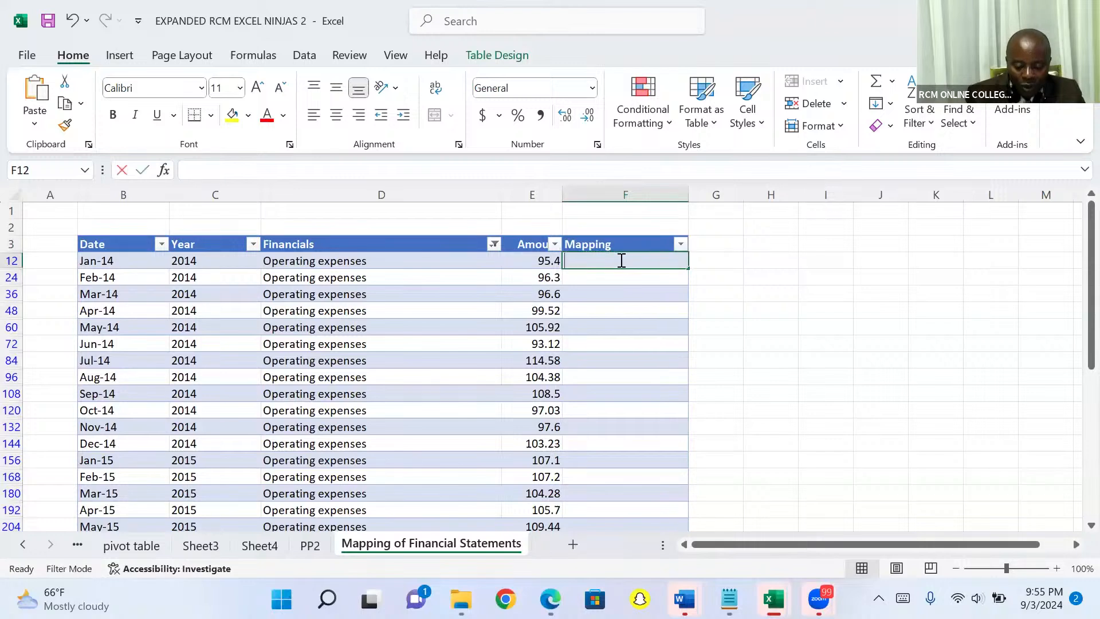
type("O")
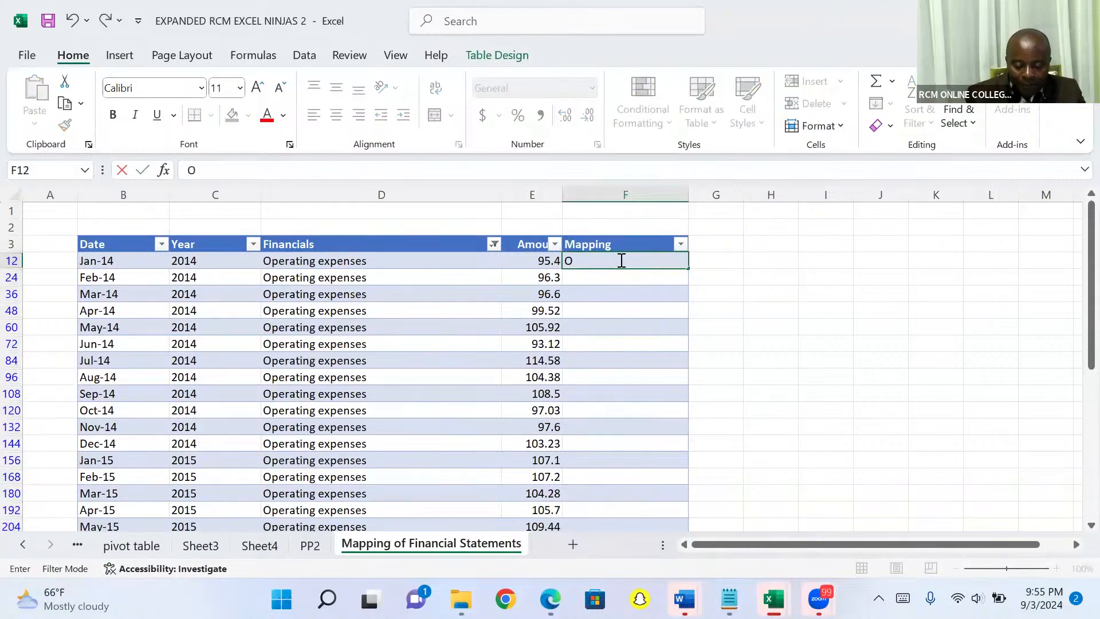
type("perati")
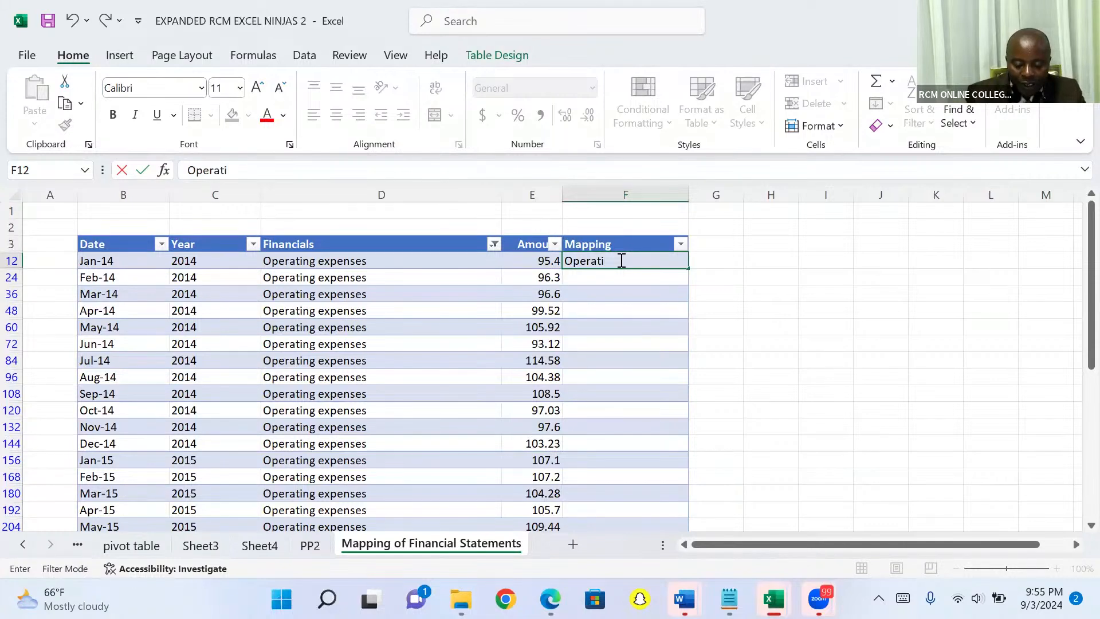
type("ng ex")
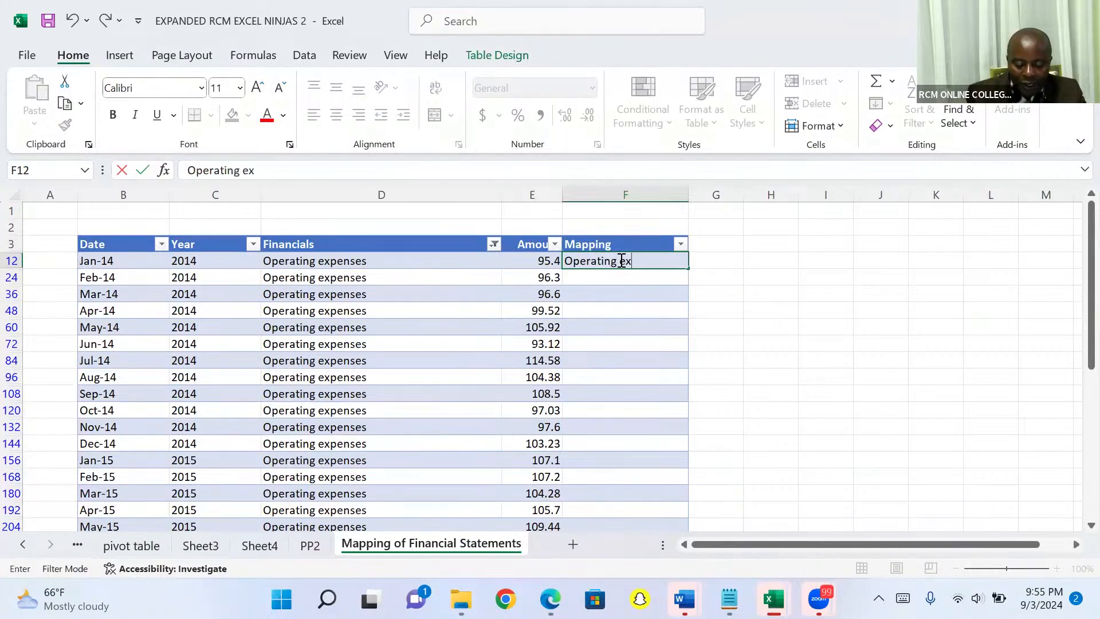
type("pense")
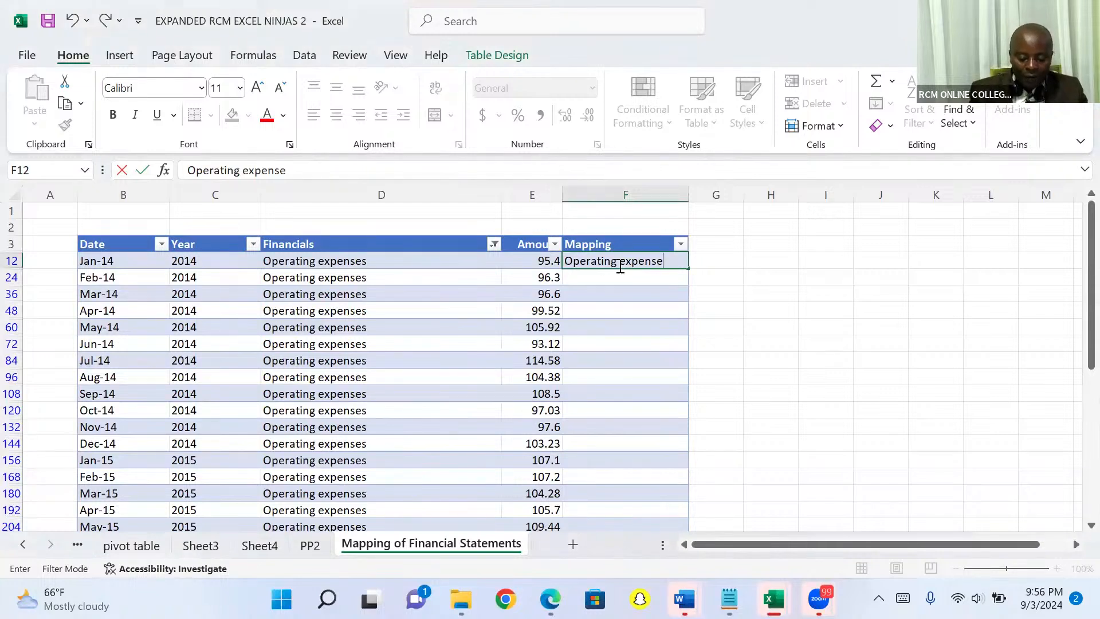
key("ctrl+Return")
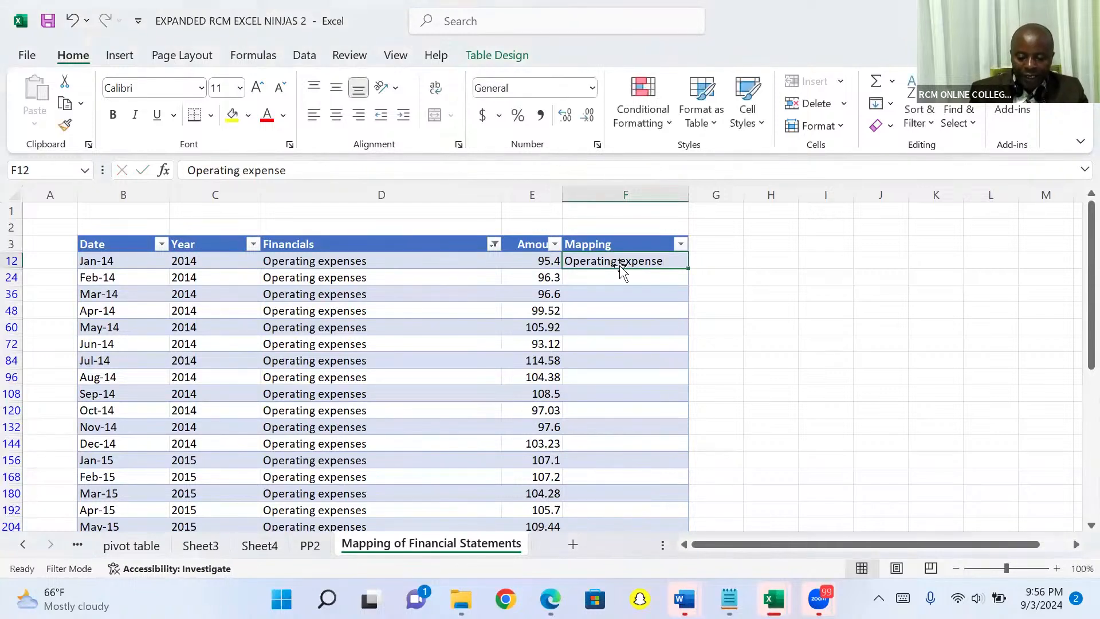
Copy Operating expense from F12 down the Mapping column through all the filtered Operating expenses rows
key("ctrl+c")
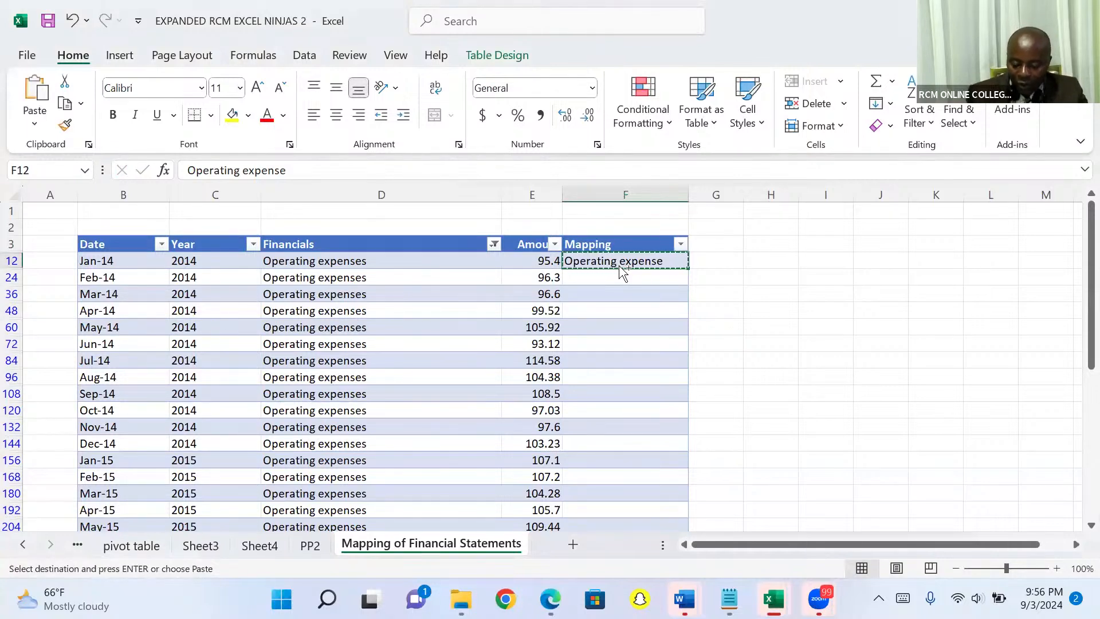
left_click_drag(619, 267, 619, 265)
scroll(619, 266, "up", 4)
key("ctrl+v")
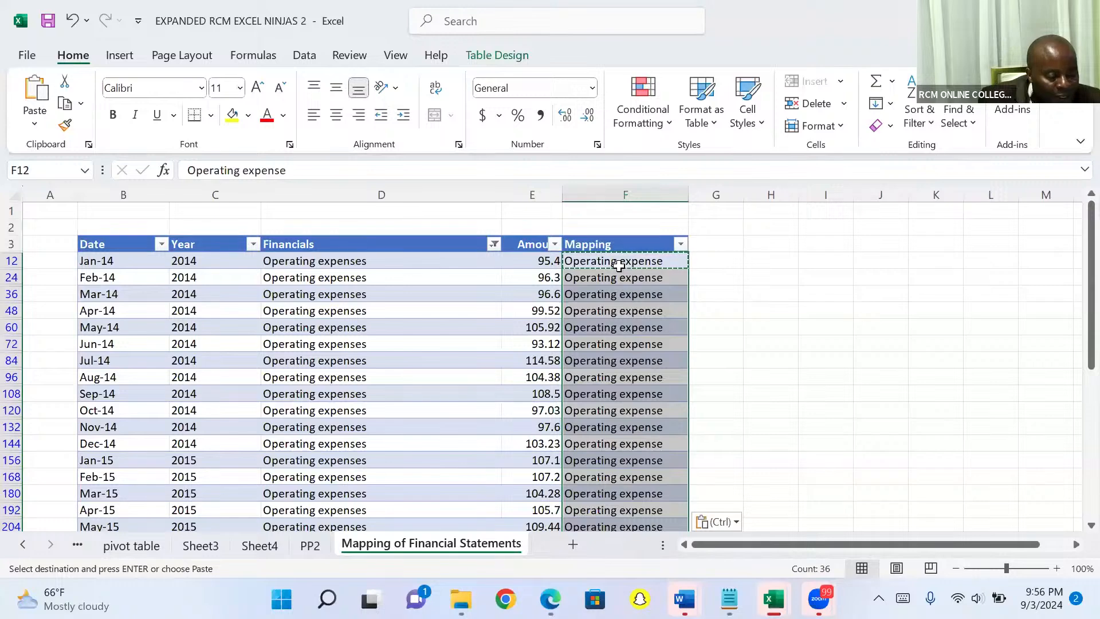
Change the Financials column filter to D&A using the search term "d&a"
left_click(493, 244)
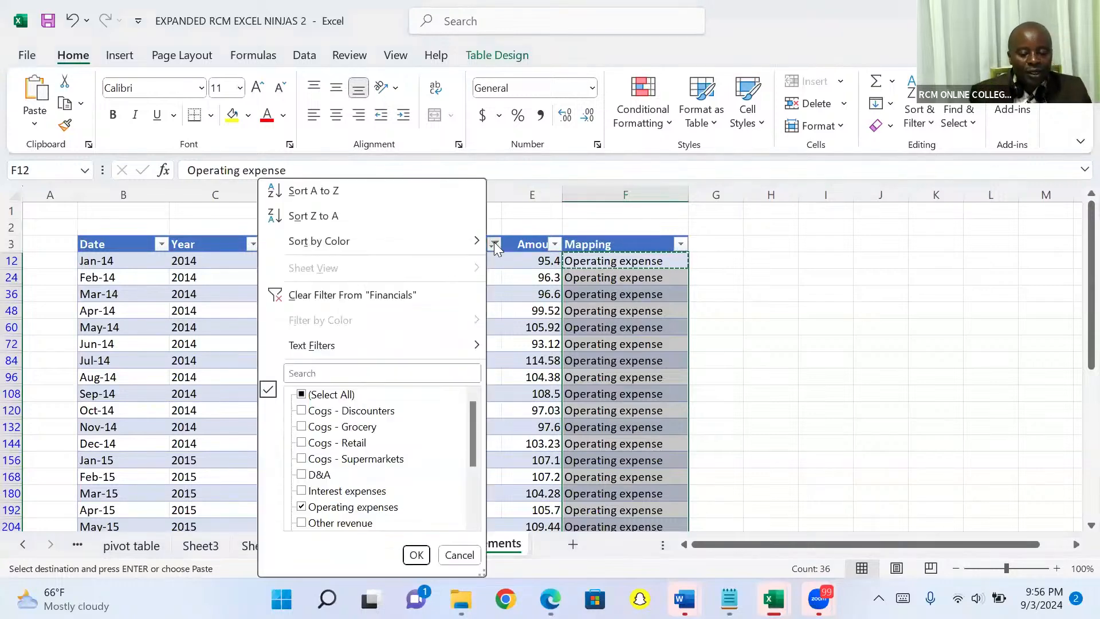
left_click(334, 371)
type("d")
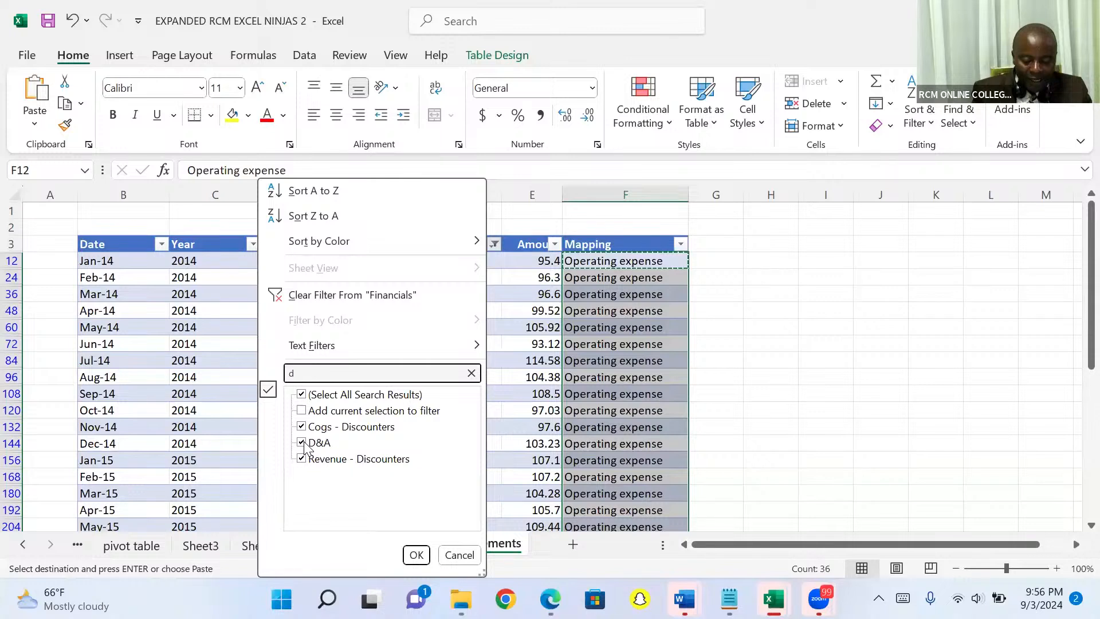
type("&a")
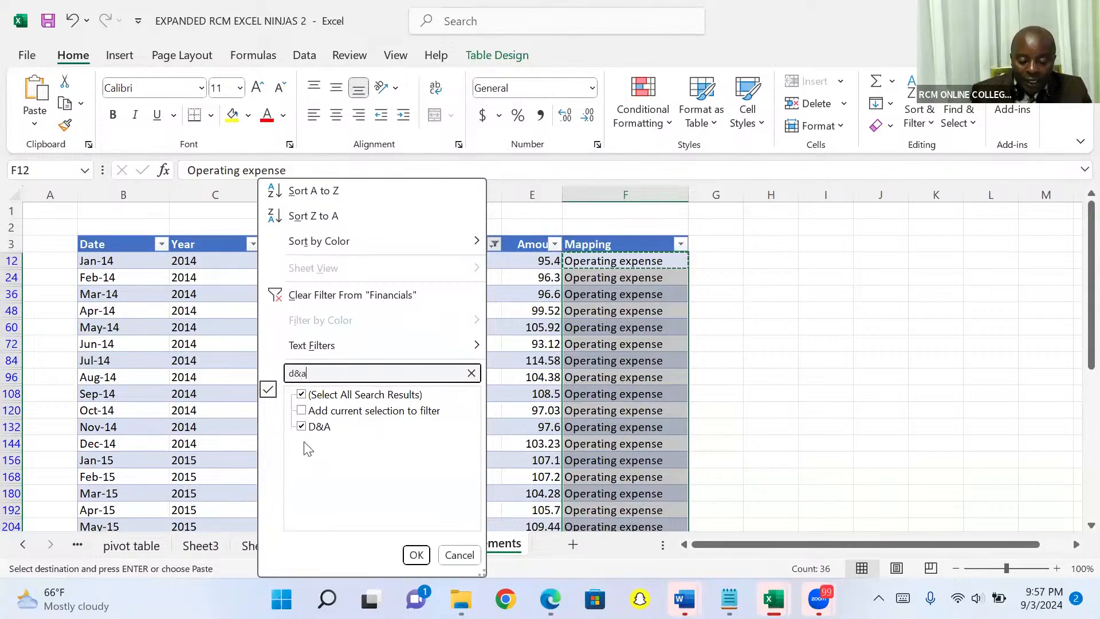
left_click(416, 556)
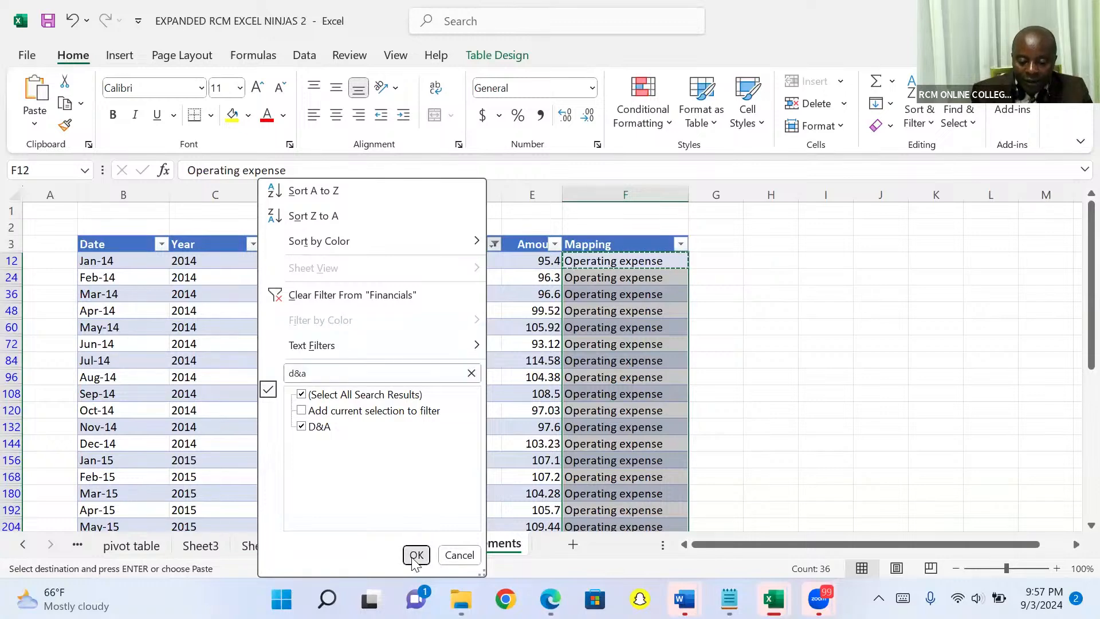
Enter Depreciation and armotisation in Mapping cell F13 of the first D&A row
left_click(598, 265)
type("De")
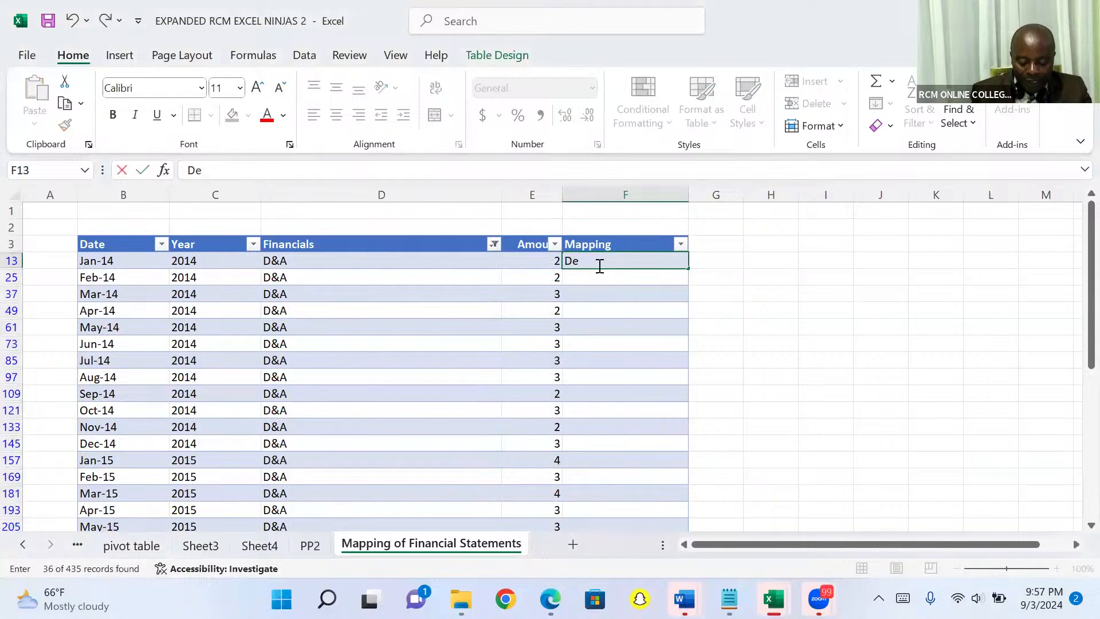
type("preciation and a")
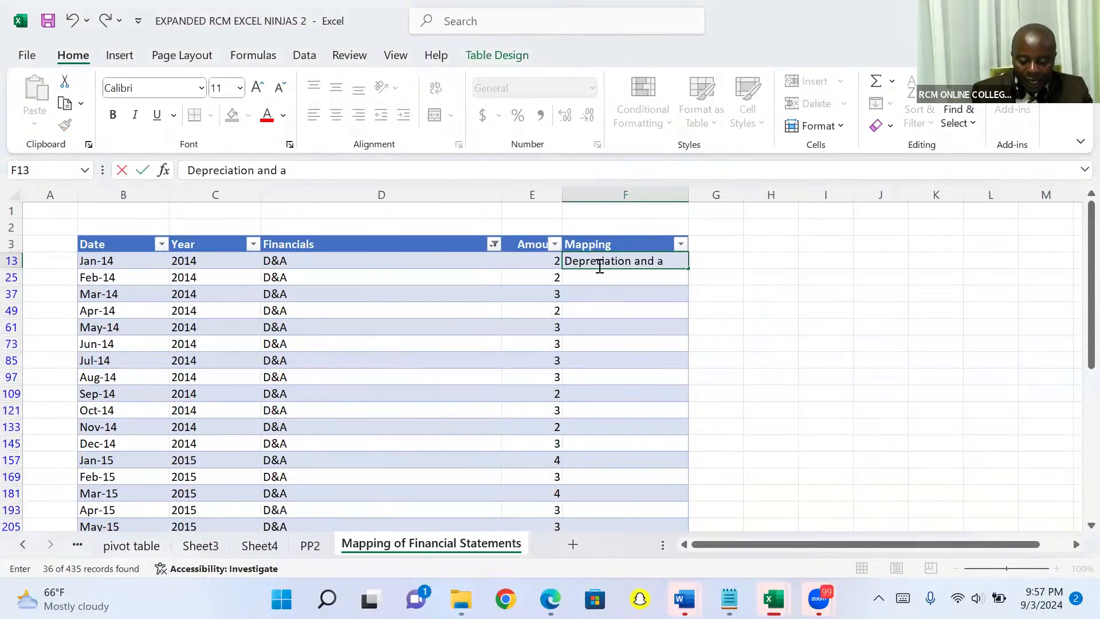
type("rmotisa")
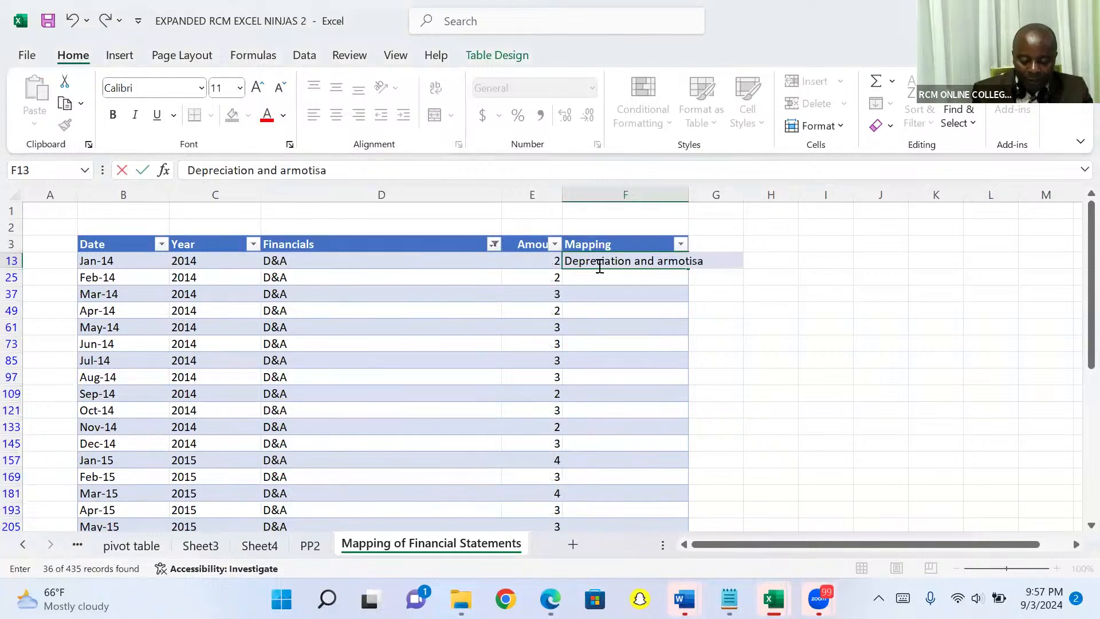
type("tio")
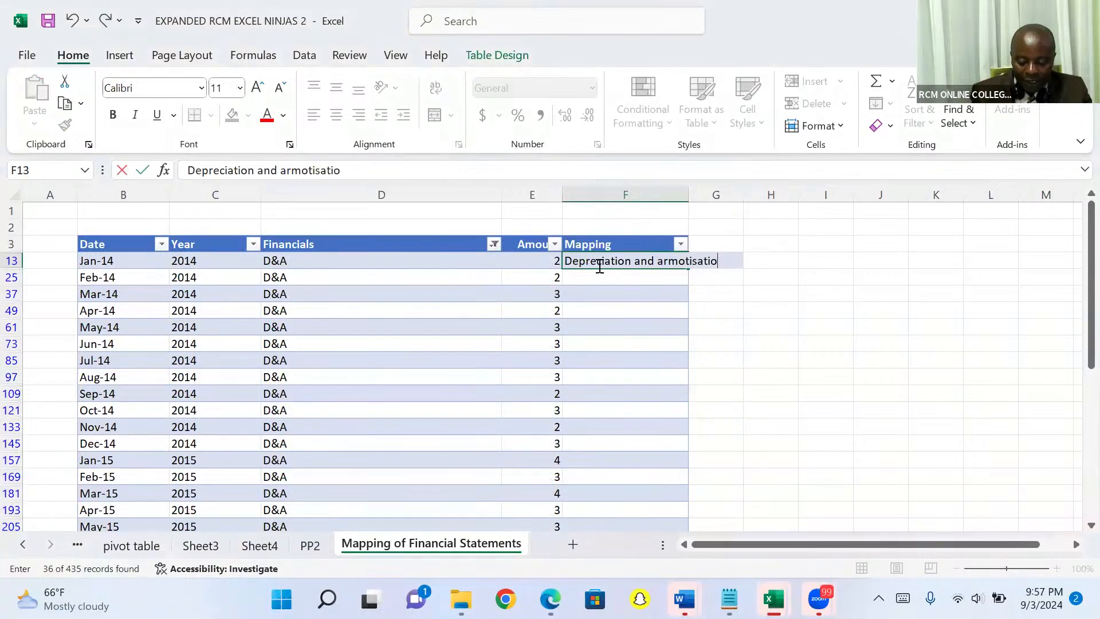
type("n")
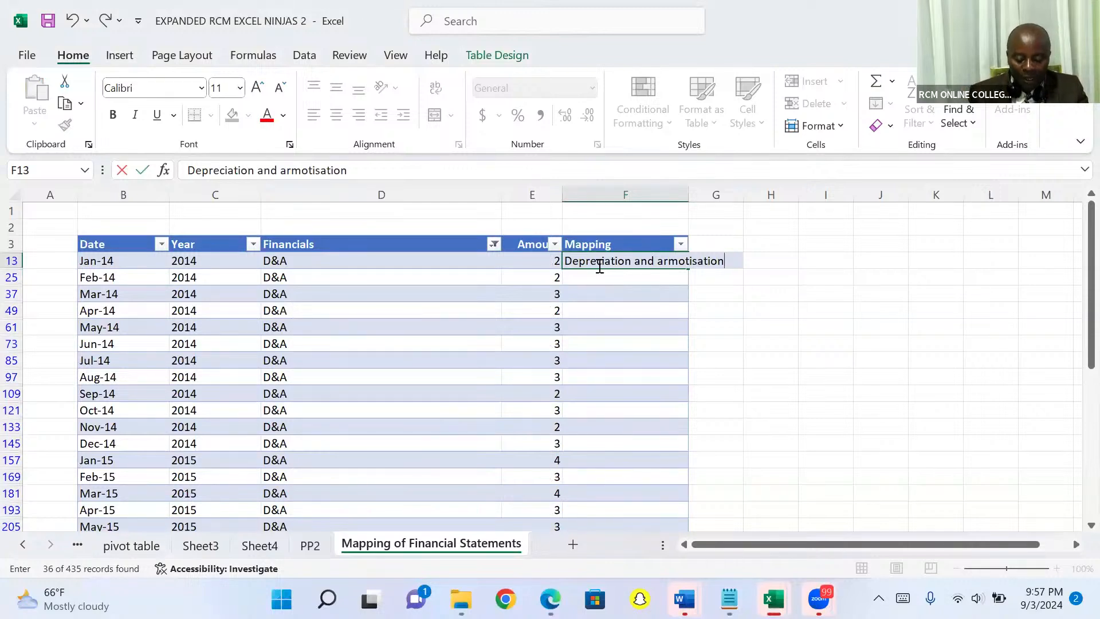
left_click(599, 266)
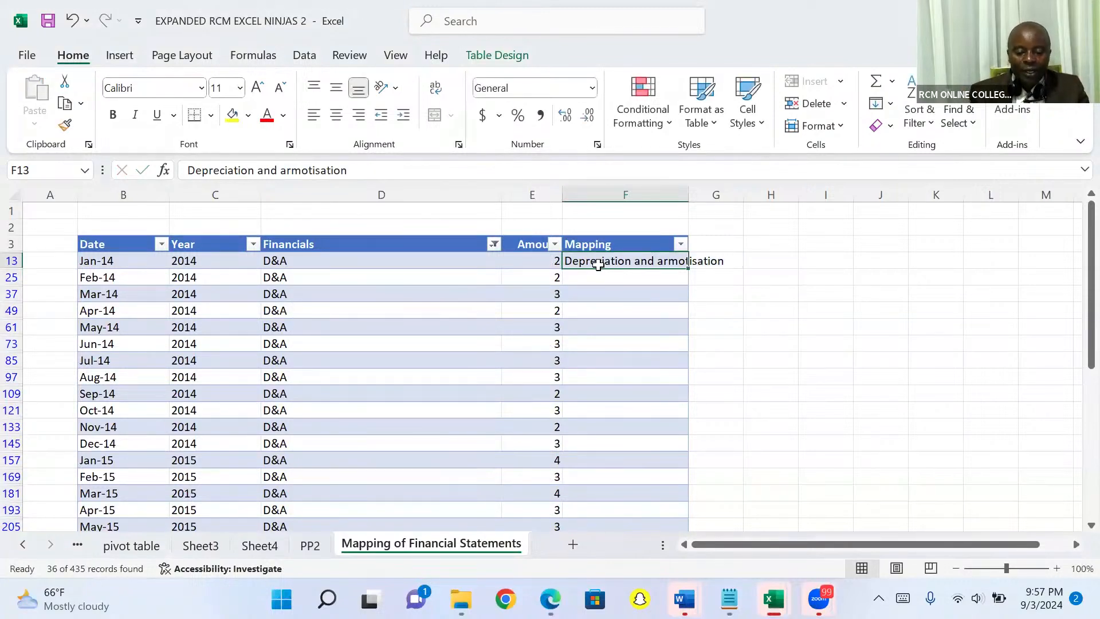
Copy Depreciation and armotisation from F13 down the Mapping column through all the filtered D&A rows
key("ctrl+c")
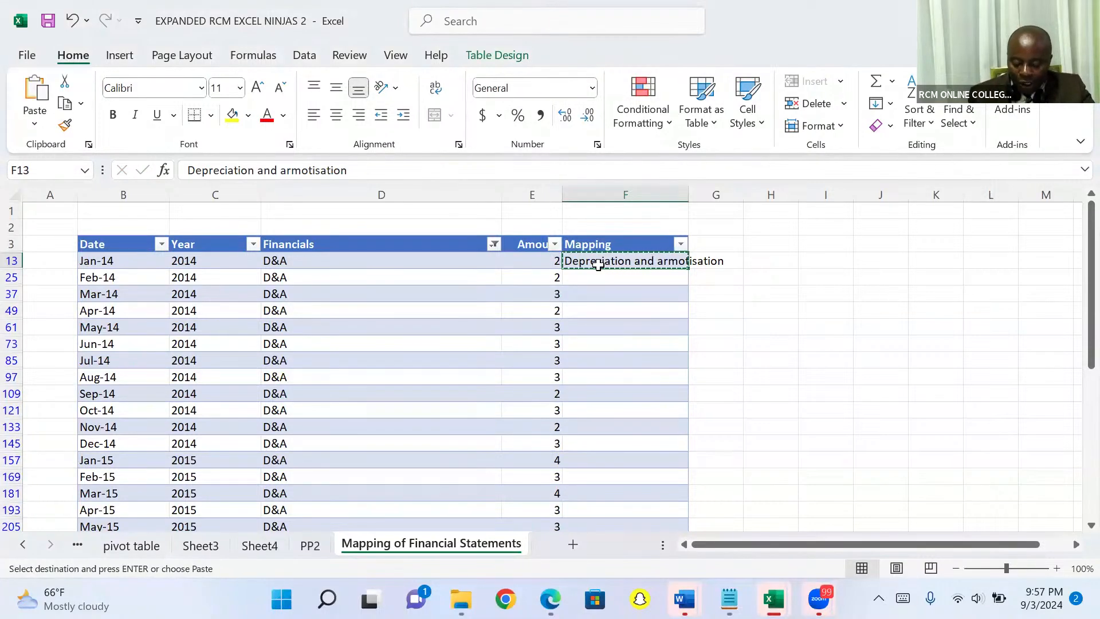
key("ctrl+shift+Down")
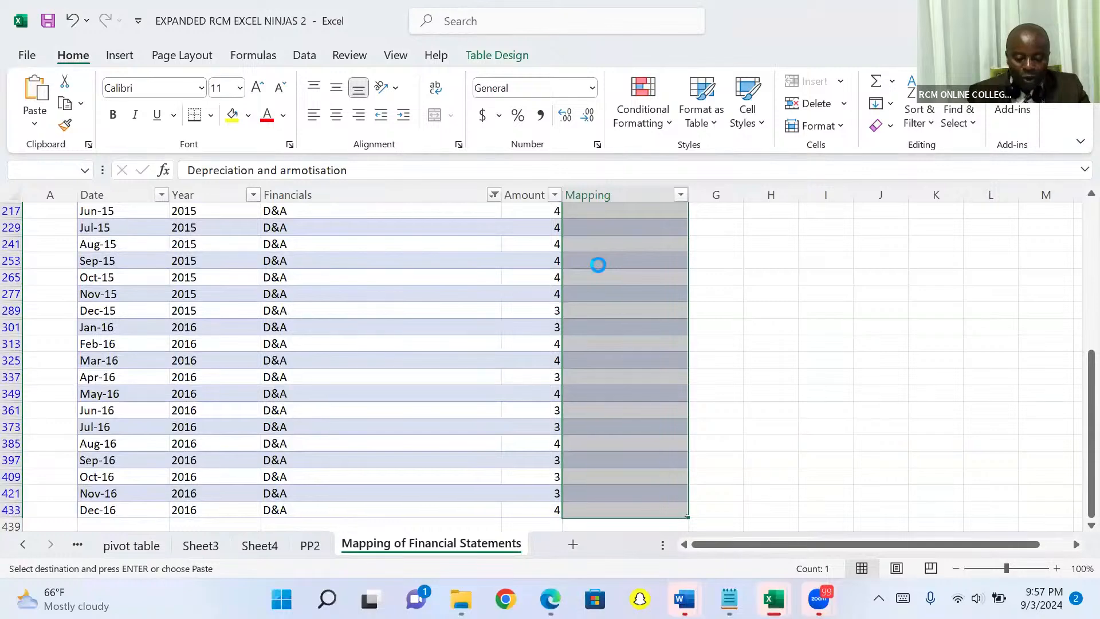
key("ctrl+v")
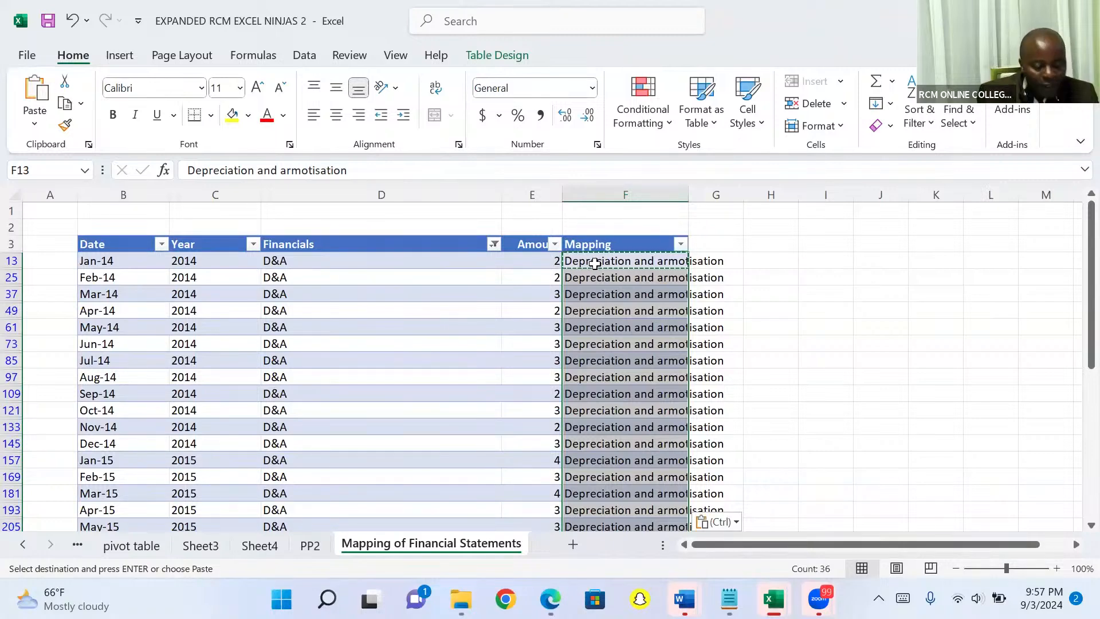
Change the Financials column filter to Interest expenses using the search term "inter"
left_click(495, 246)
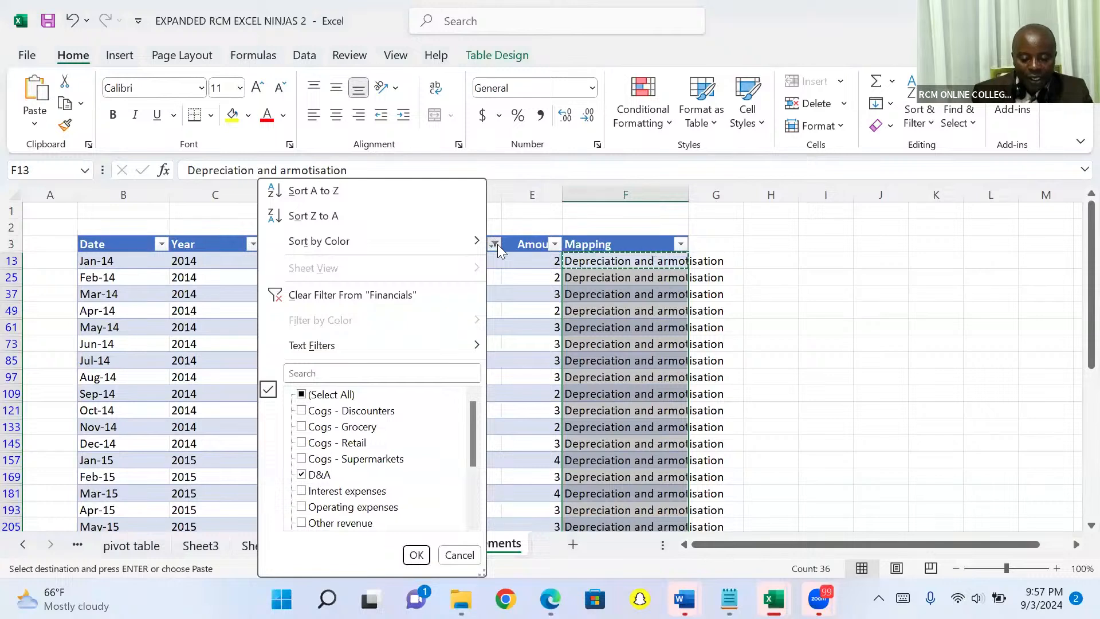
left_click(354, 372)
type("inte")
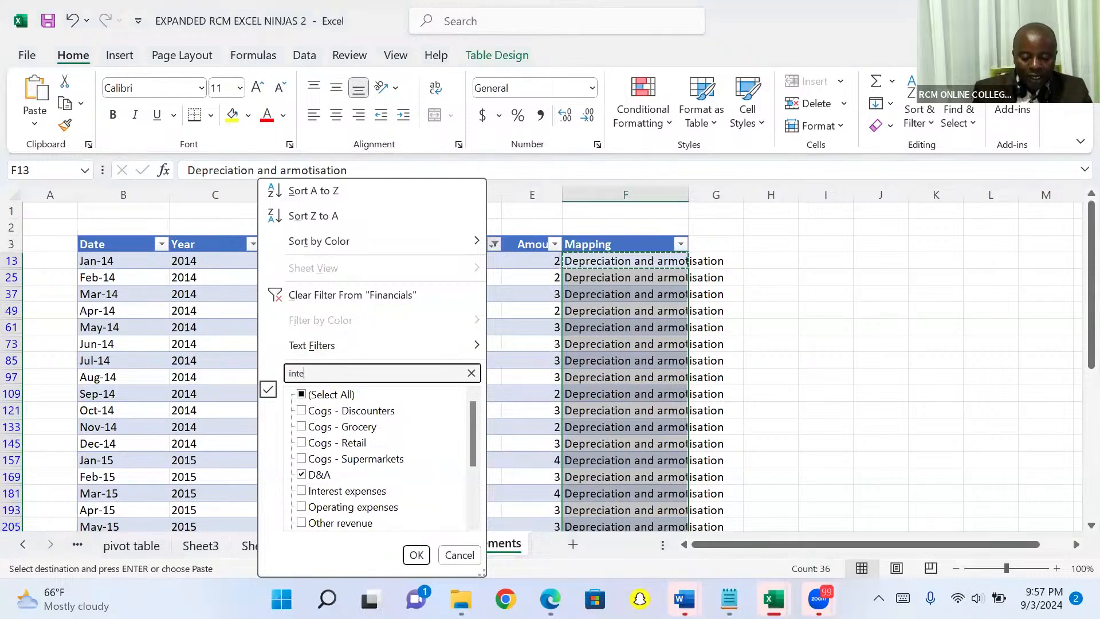
type("rst")
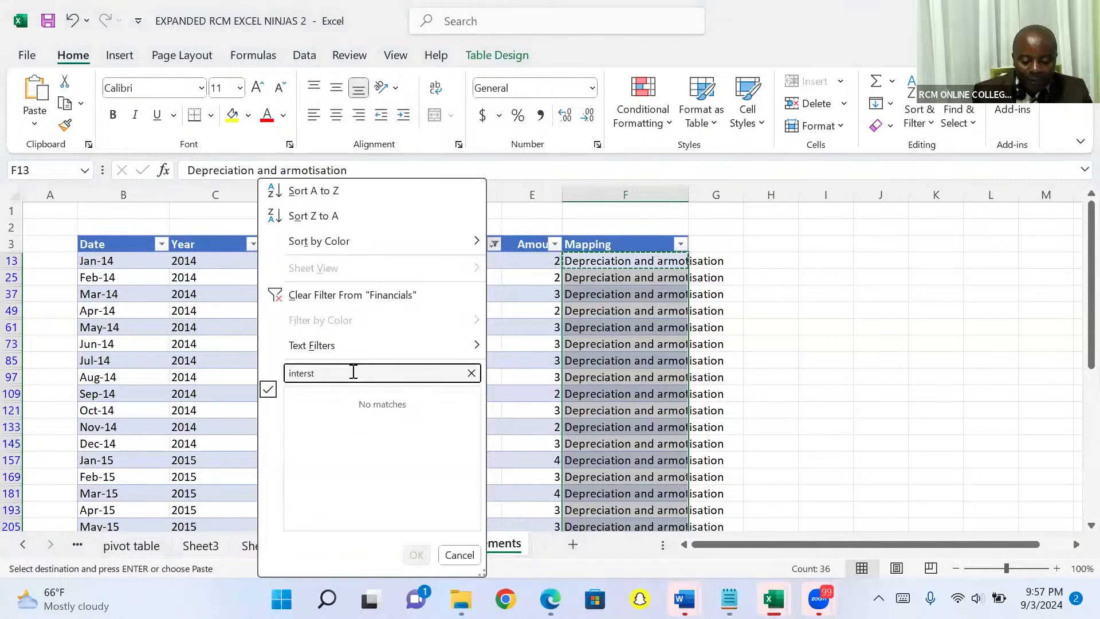
key("BackSpace")
key("BackSpace")
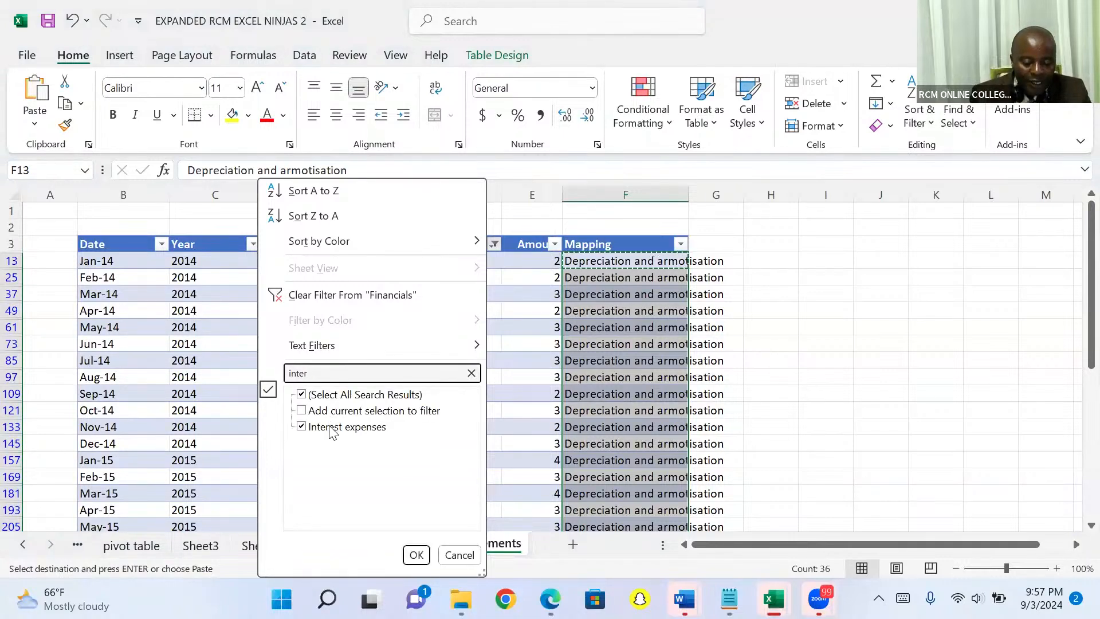
left_click(416, 554)
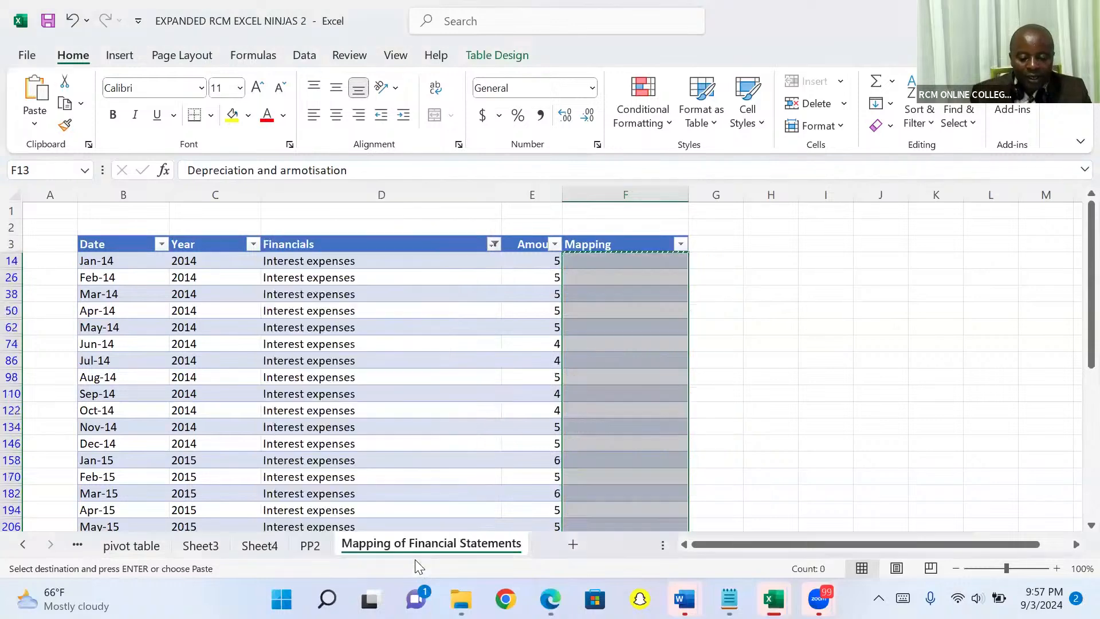
Enter Interest in Mapping cell F14 and copy it down through all the filtered Interest expenses rows
left_click(588, 265)
type("Interest")
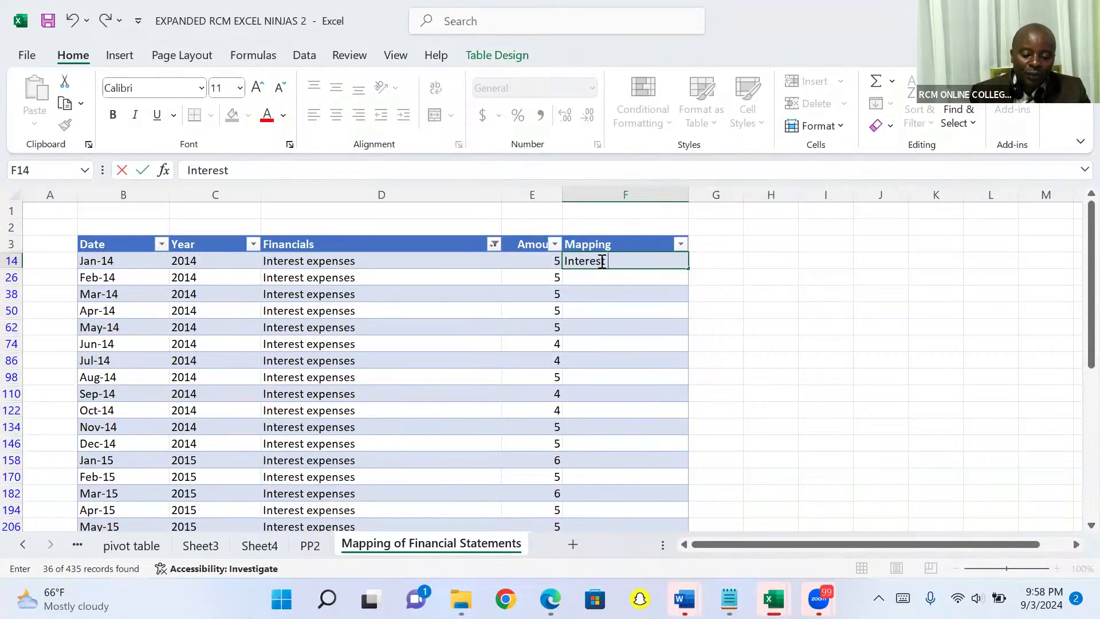
key("ctrl+Return")
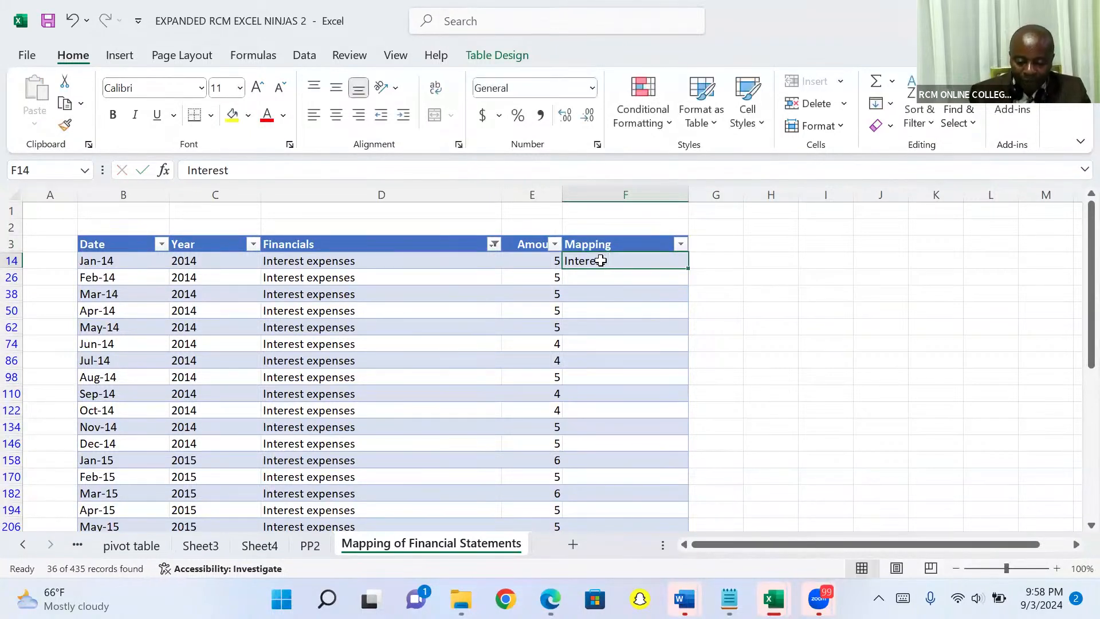
key("ctrl+c")
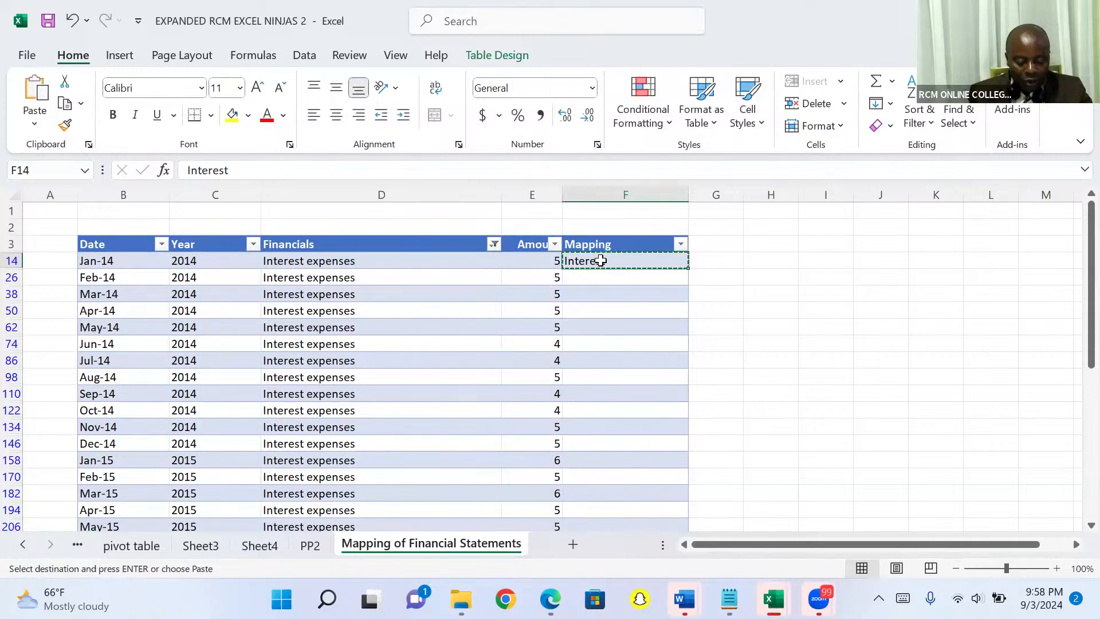
key("ctrl+shift+Down")
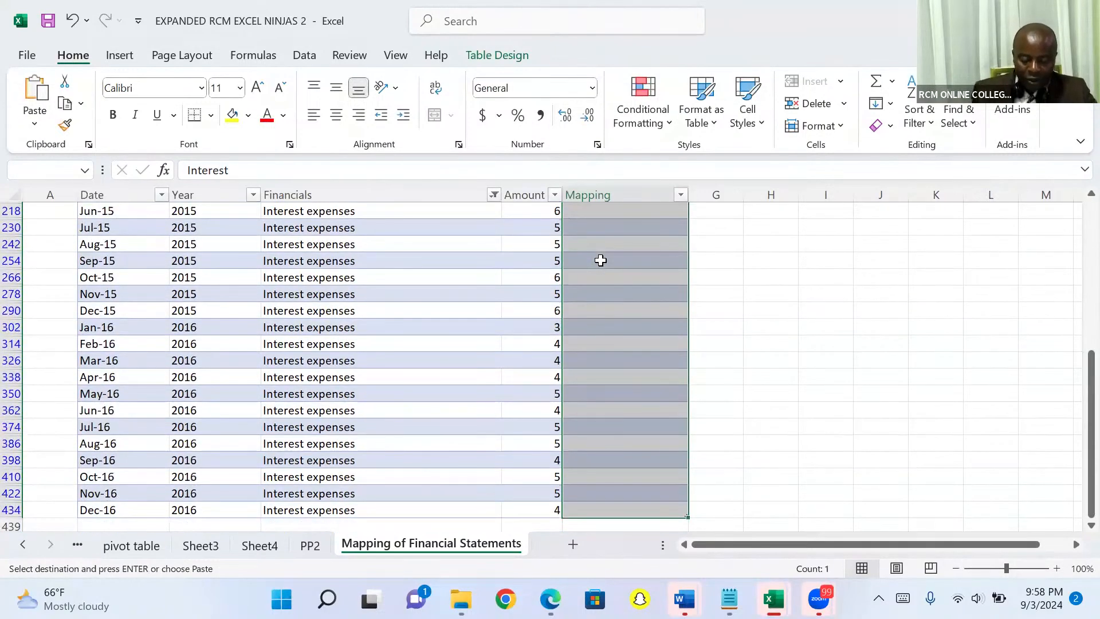
key("ctrl+v")
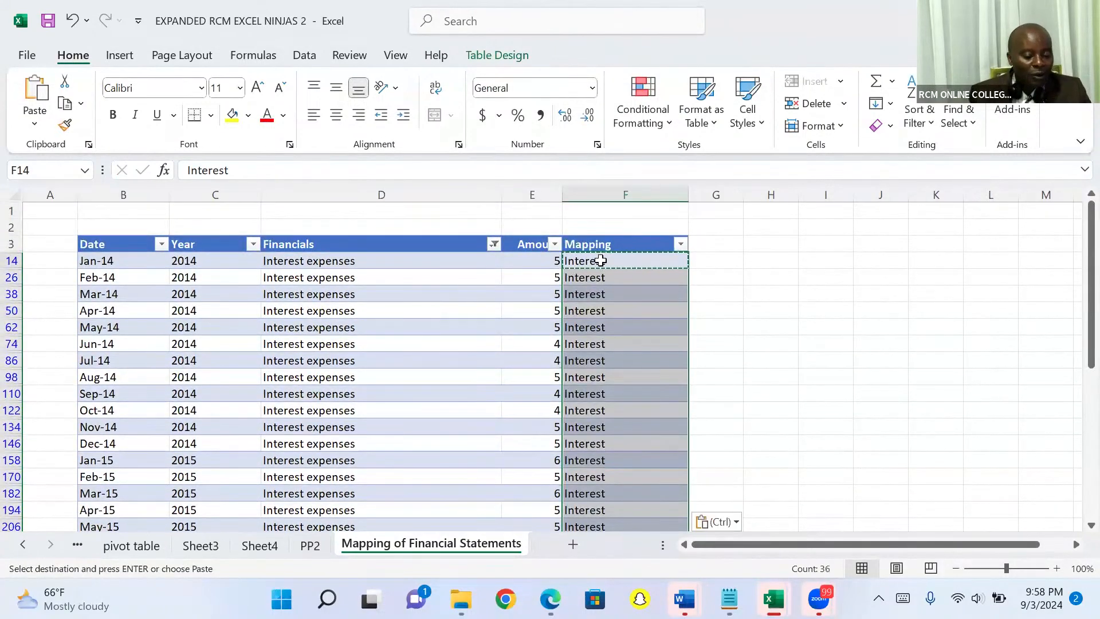
Change the Financials column filter to Taxes using the search term "tax"
left_click(494, 243)
left_click(378, 372)
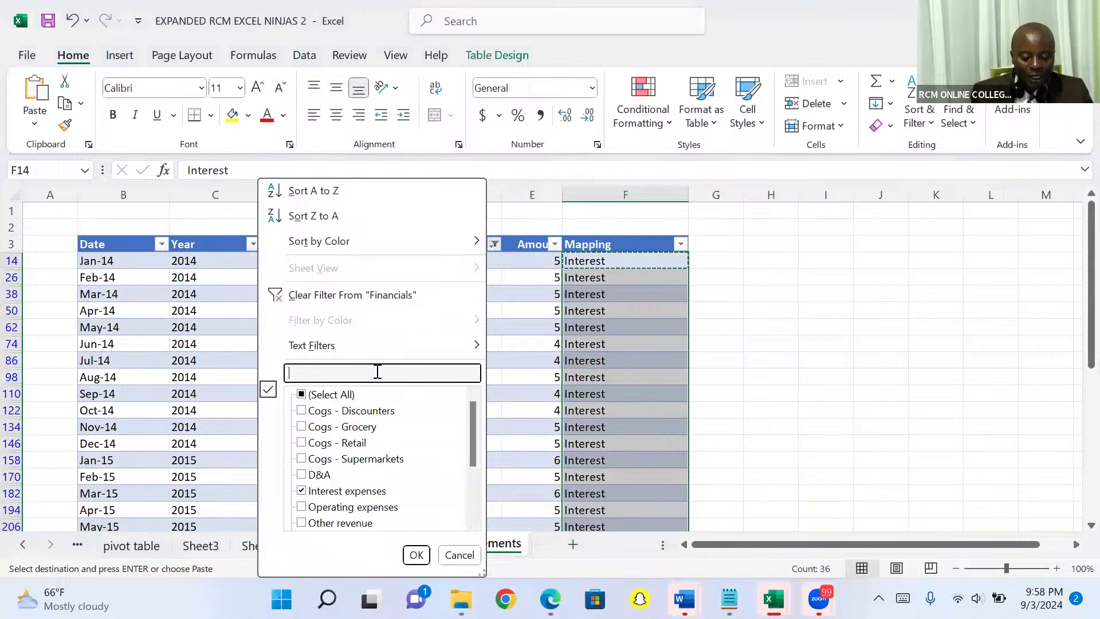
type("tax")
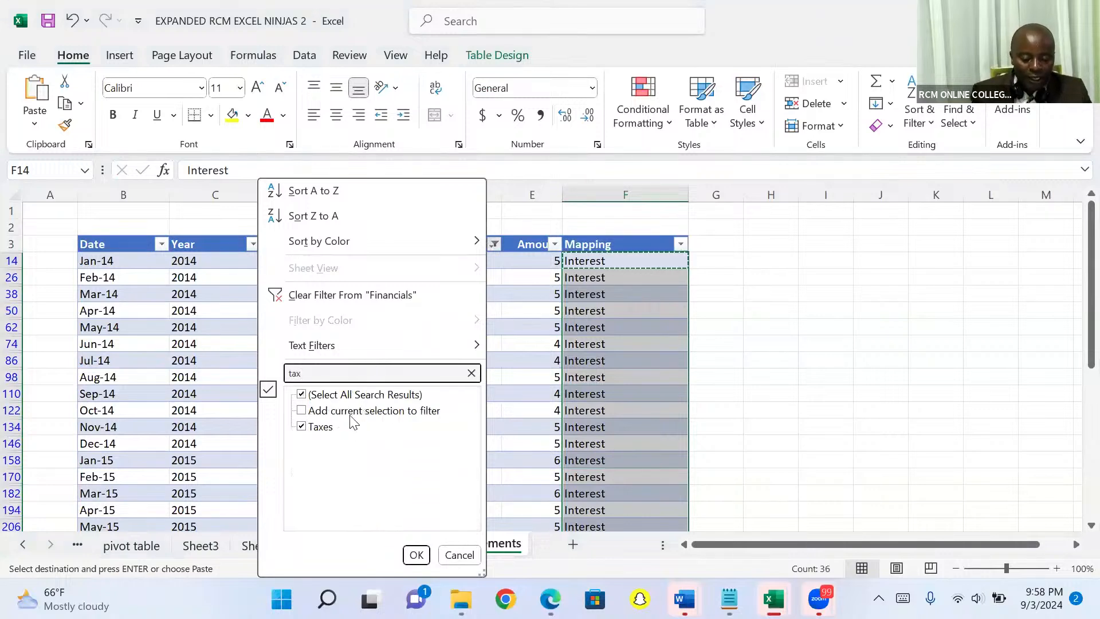
left_click(413, 556)
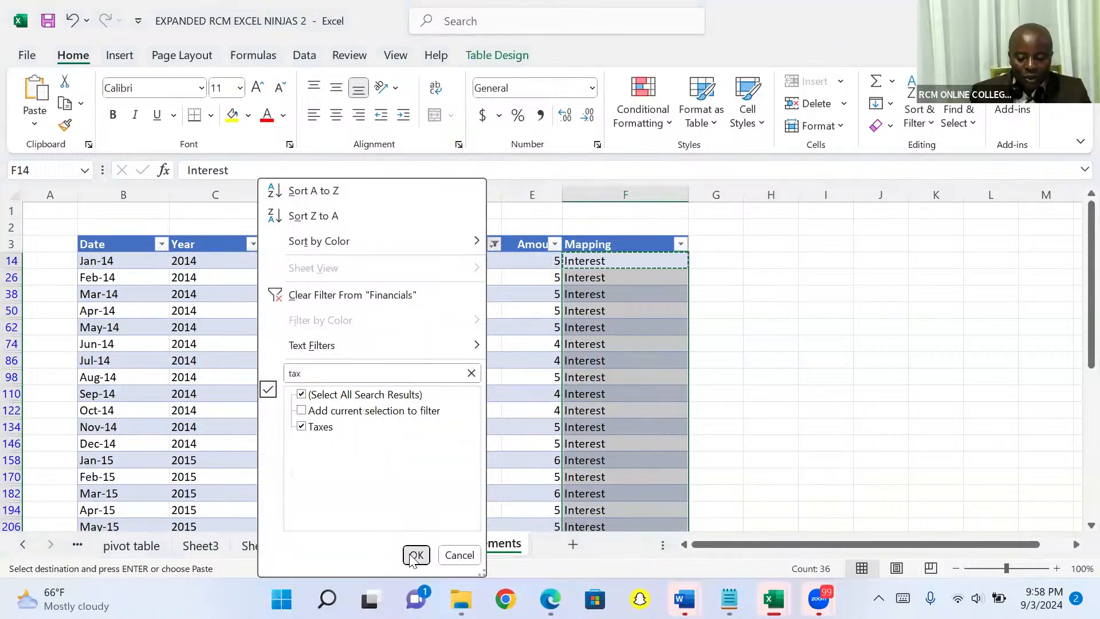
Enter Tax in Mapping cell F15 and copy it down through all the filtered Taxes rows
left_click(605, 258)
type("Tax")
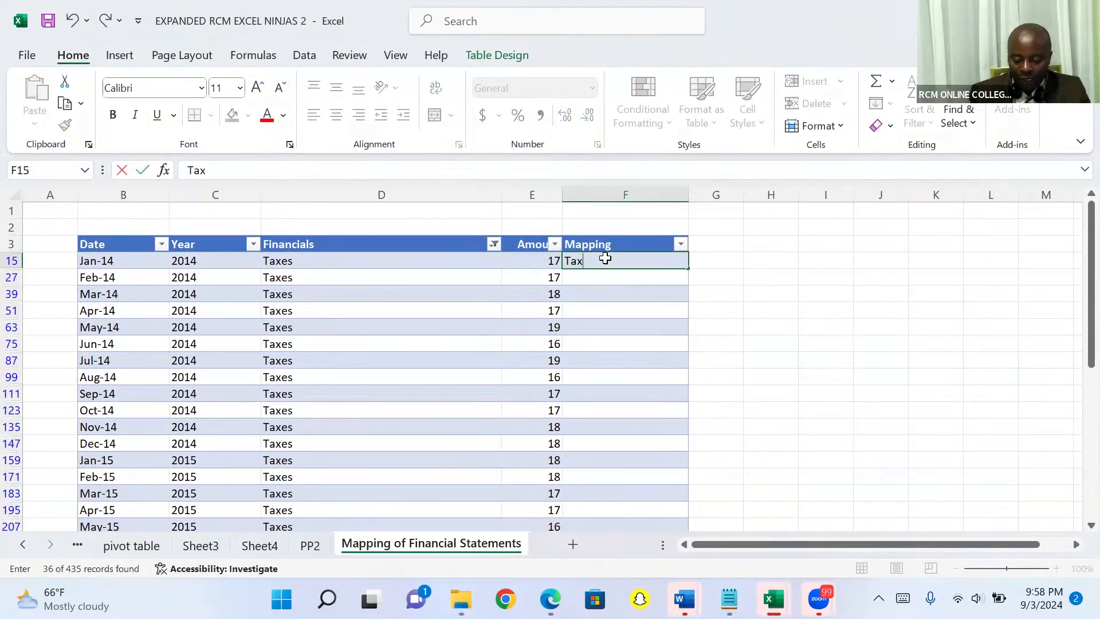
key("ctrl+Return")
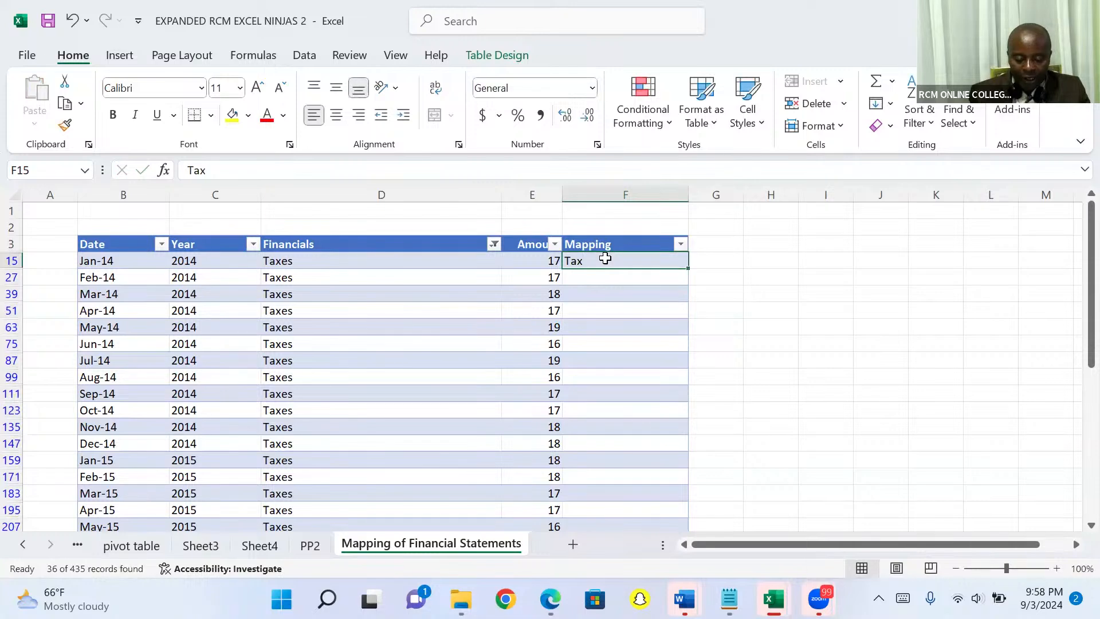
key("ctrl+c")
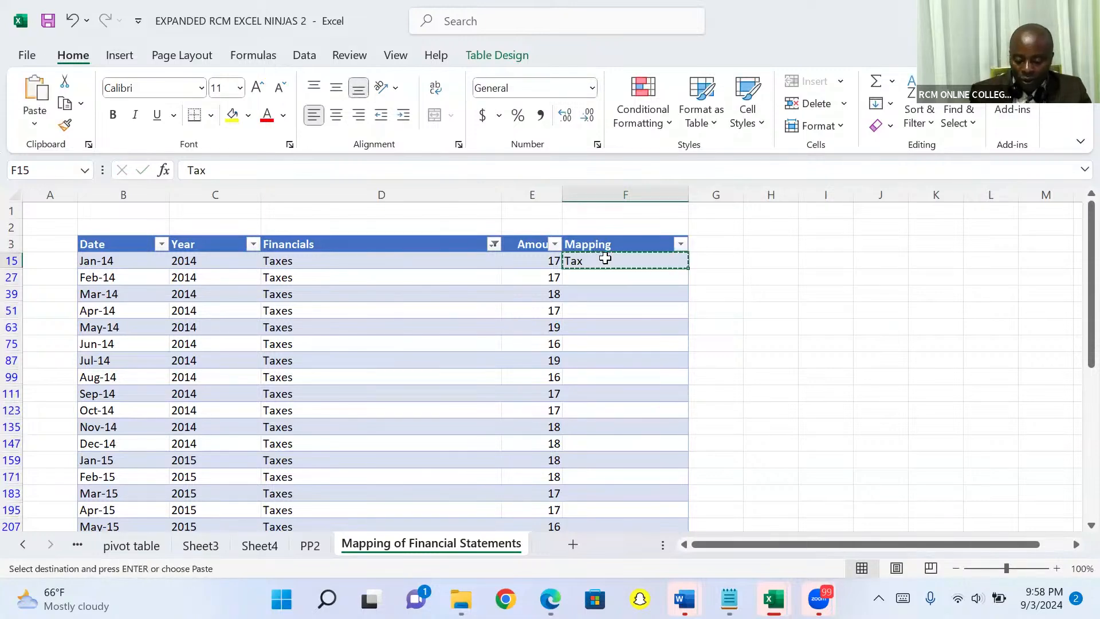
key("ctrl+shift+Down")
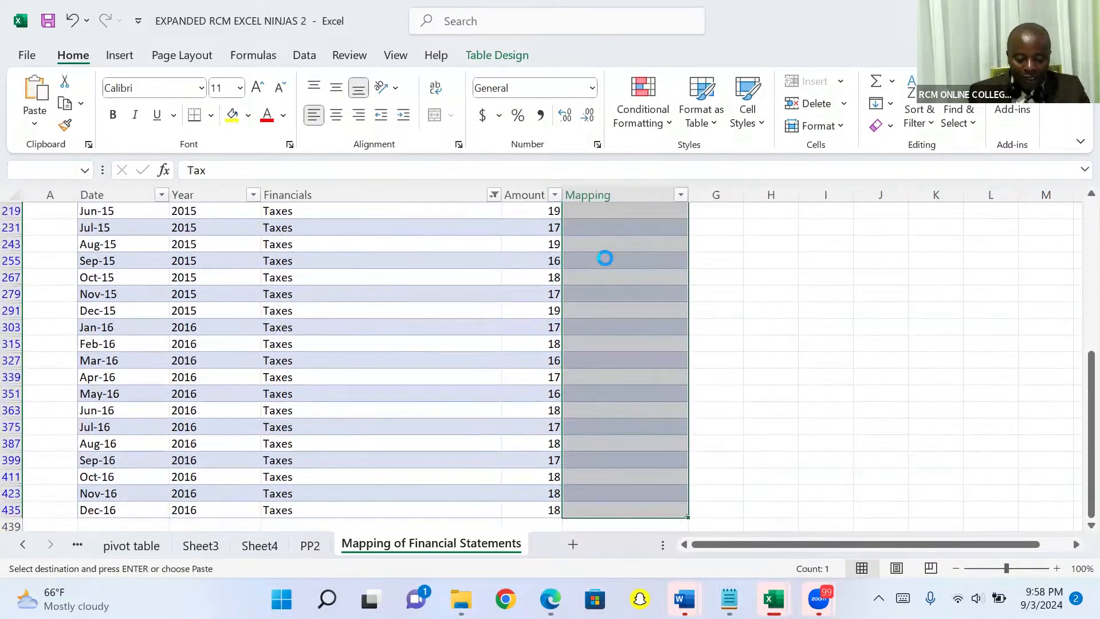
key("ctrl+v")
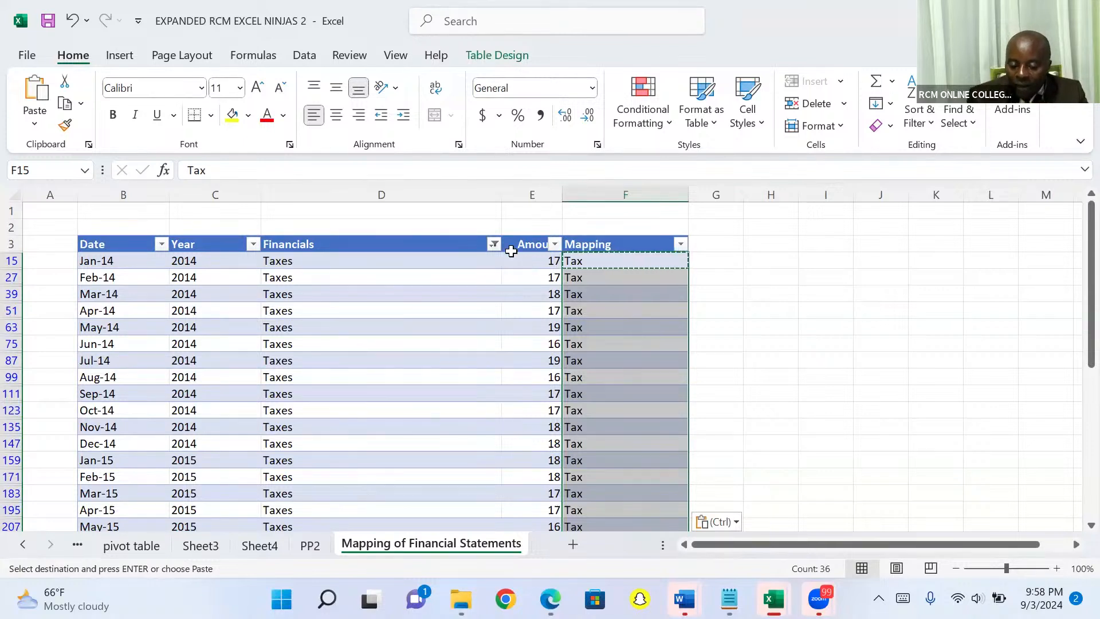
Clear the Financials column filter and copy the whole Mapping column F into column A of a new worksheet
left_click(494, 243)
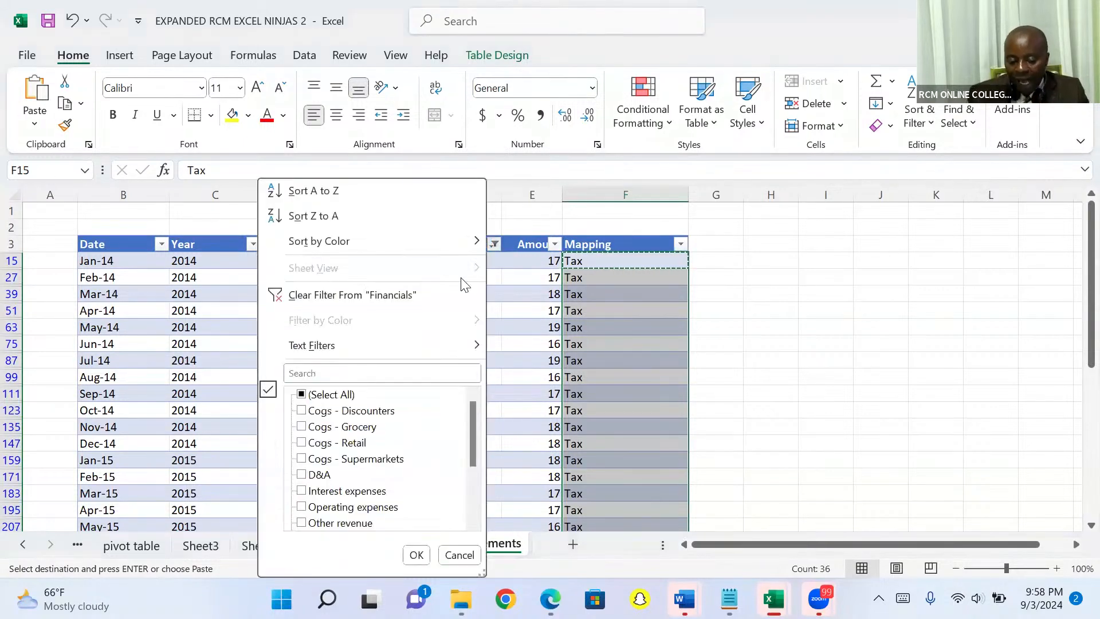
left_click(344, 295)
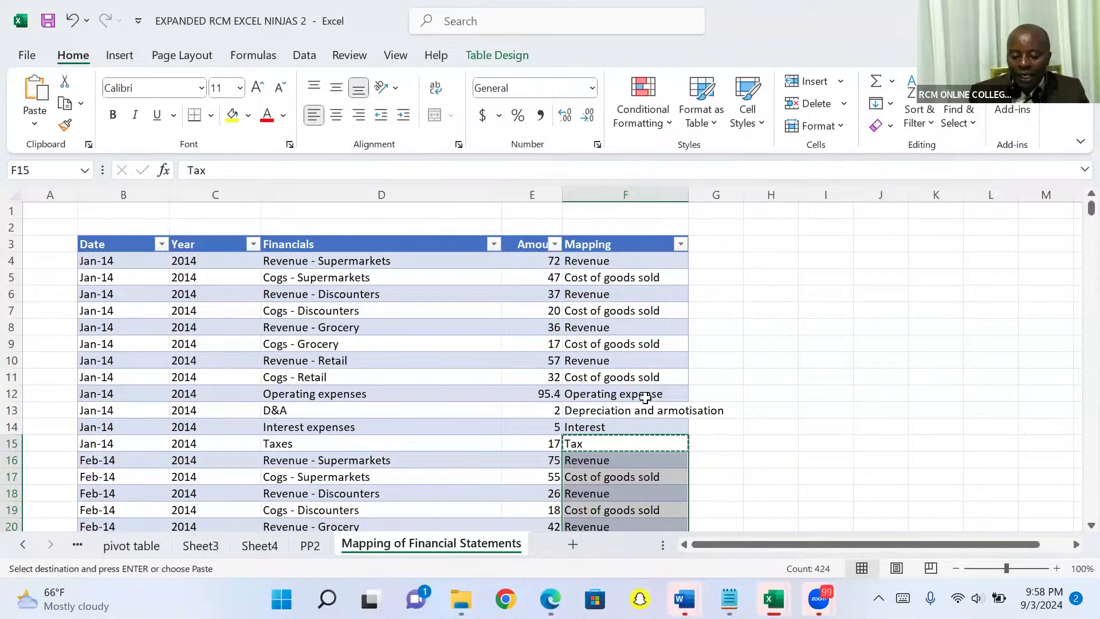
left_click(605, 191)
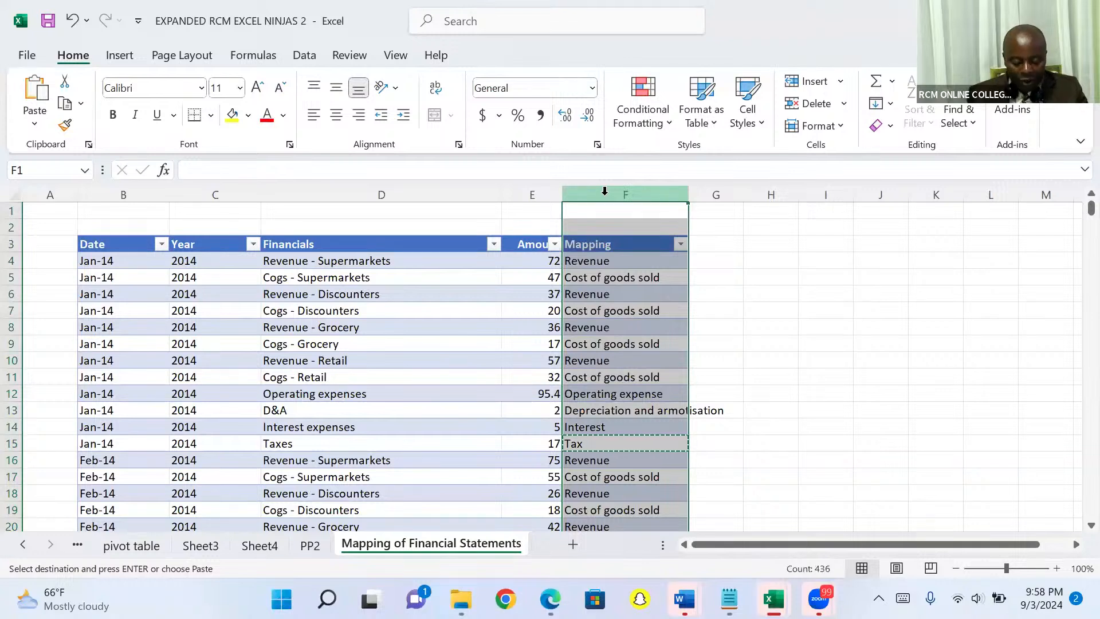
key("ctrl+c")
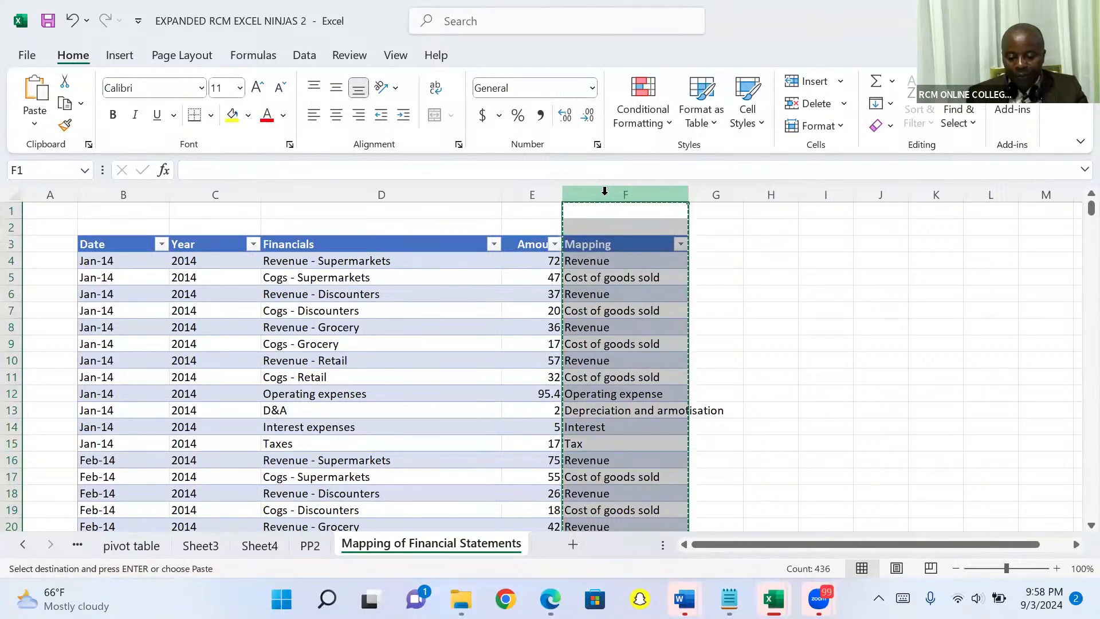
left_click(573, 544)
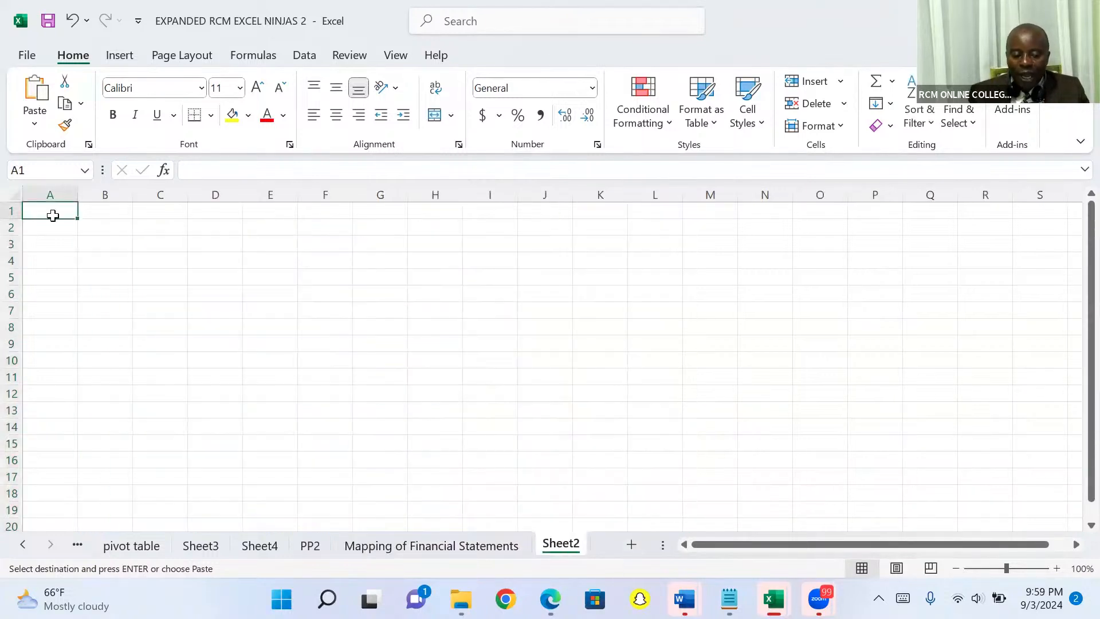
key("ctrl+v")
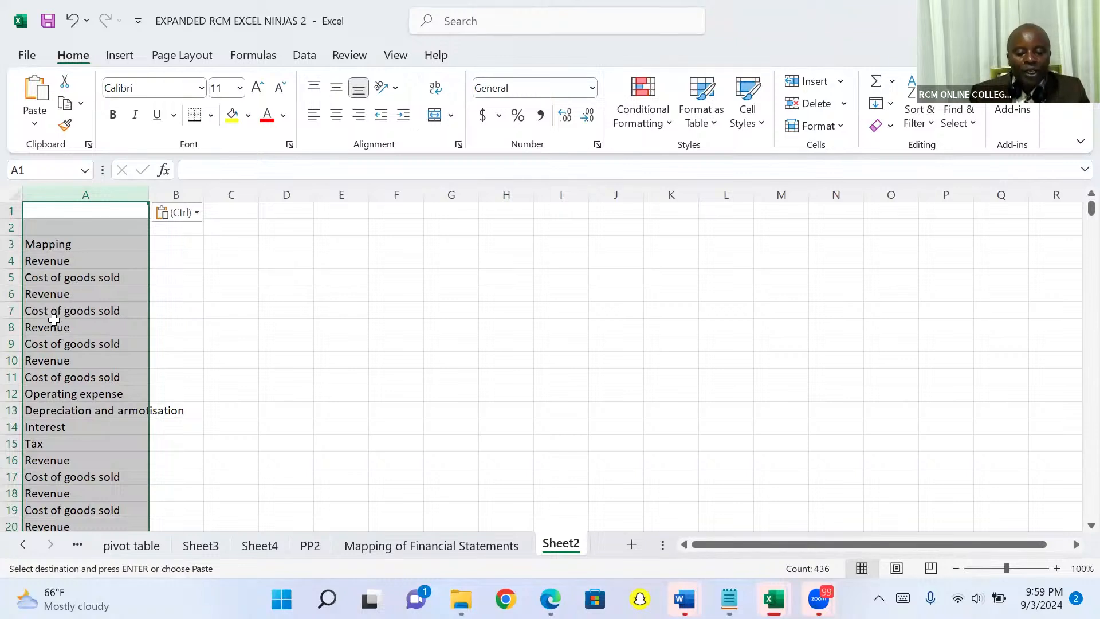
Remove duplicate values from column A of the new sheet and delete the Mapping heading in A2
left_click(303, 58)
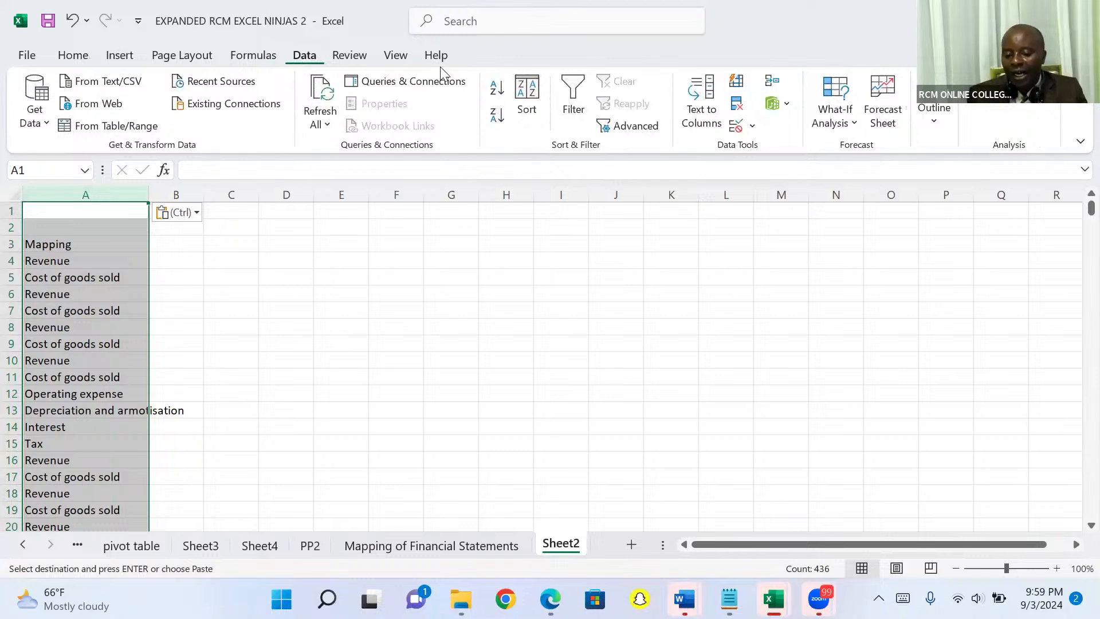
left_click(737, 106)
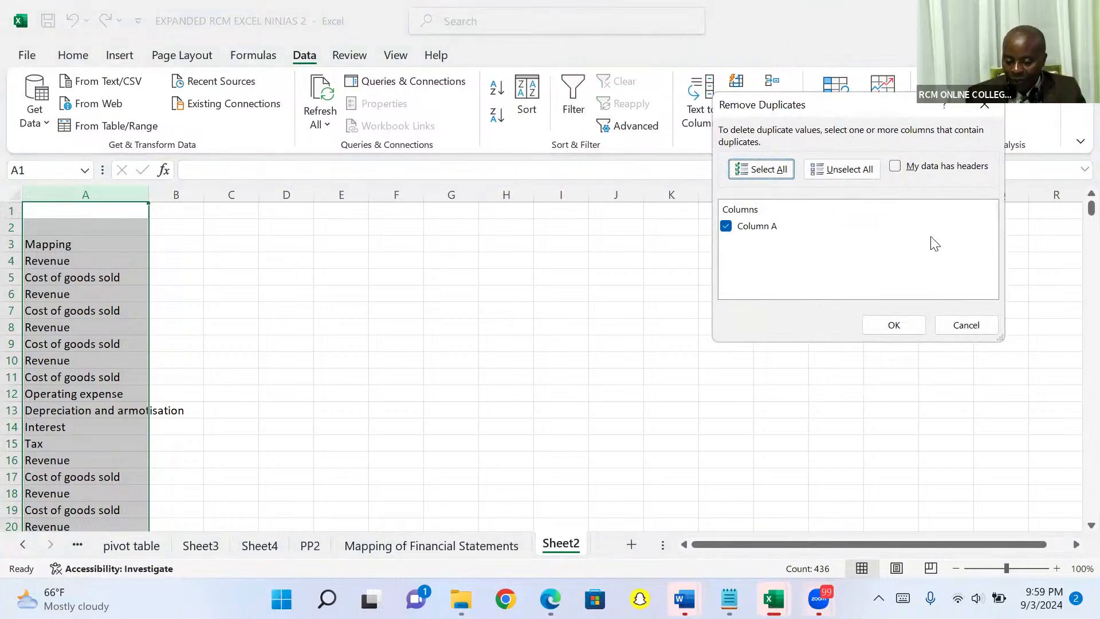
left_click(897, 323)
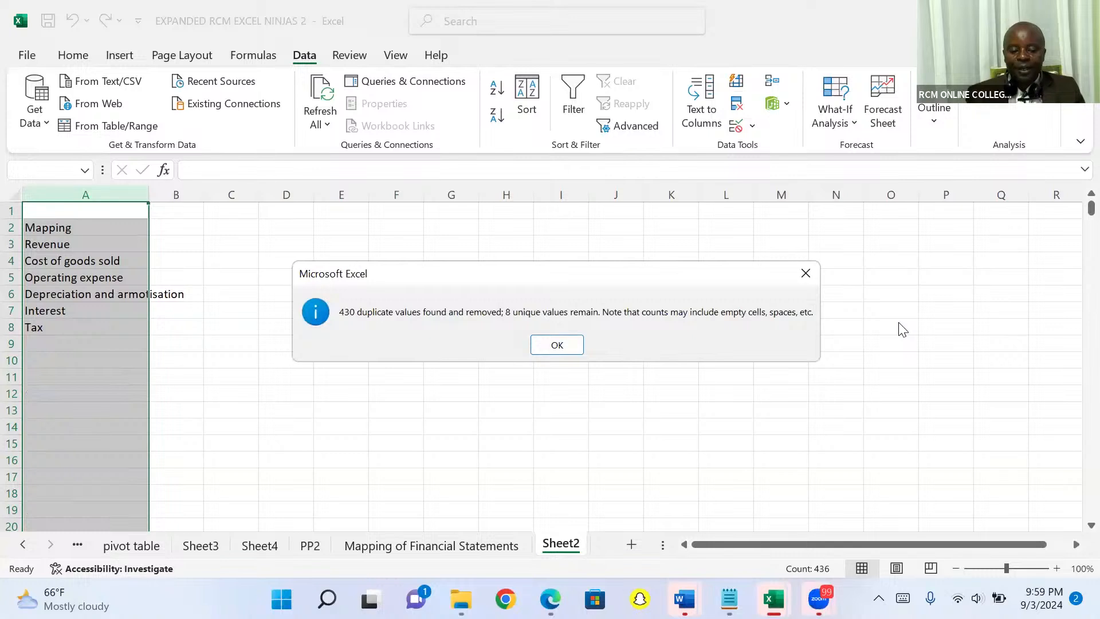
left_click(547, 345)
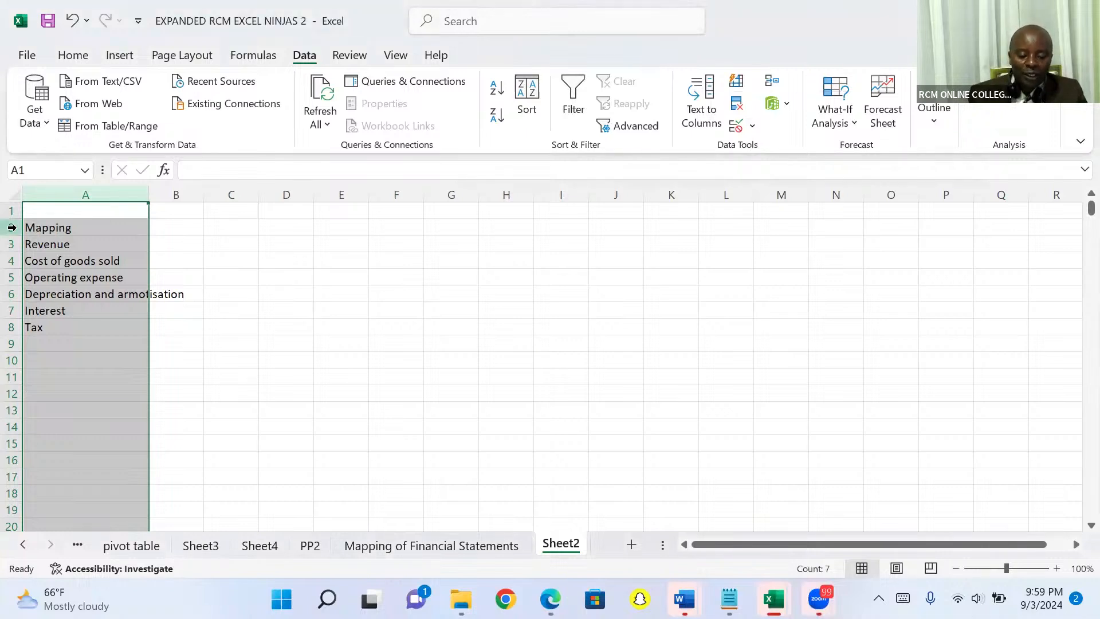
left_click(51, 230)
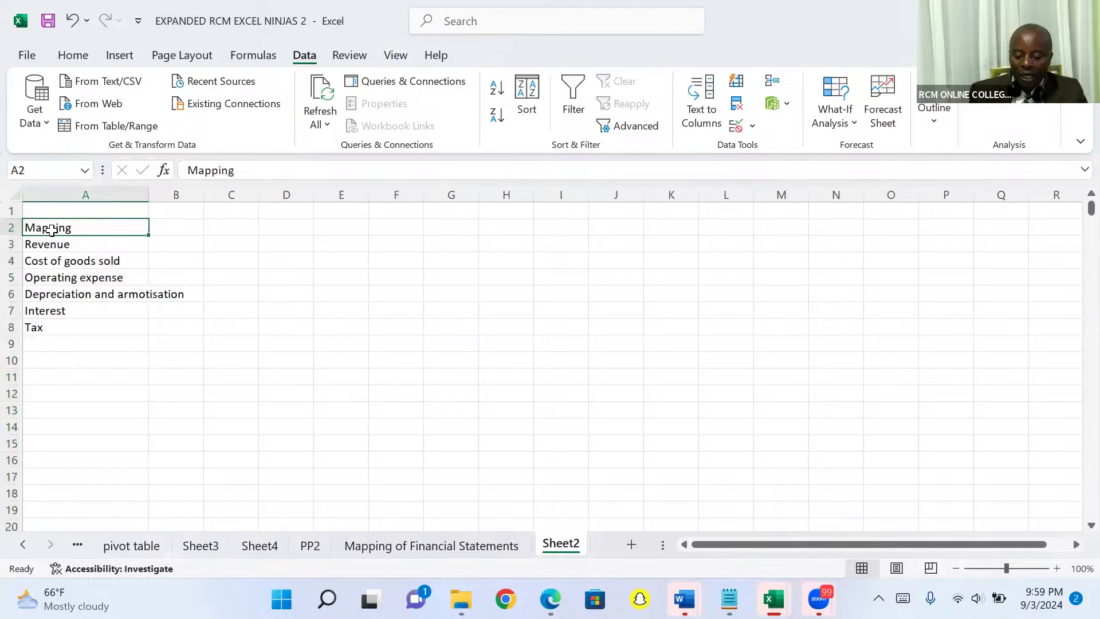
key("Delete")
Enter the year headings 2014, 2015 and 2016 in cells B2, C2 and D2
left_click(174, 230)
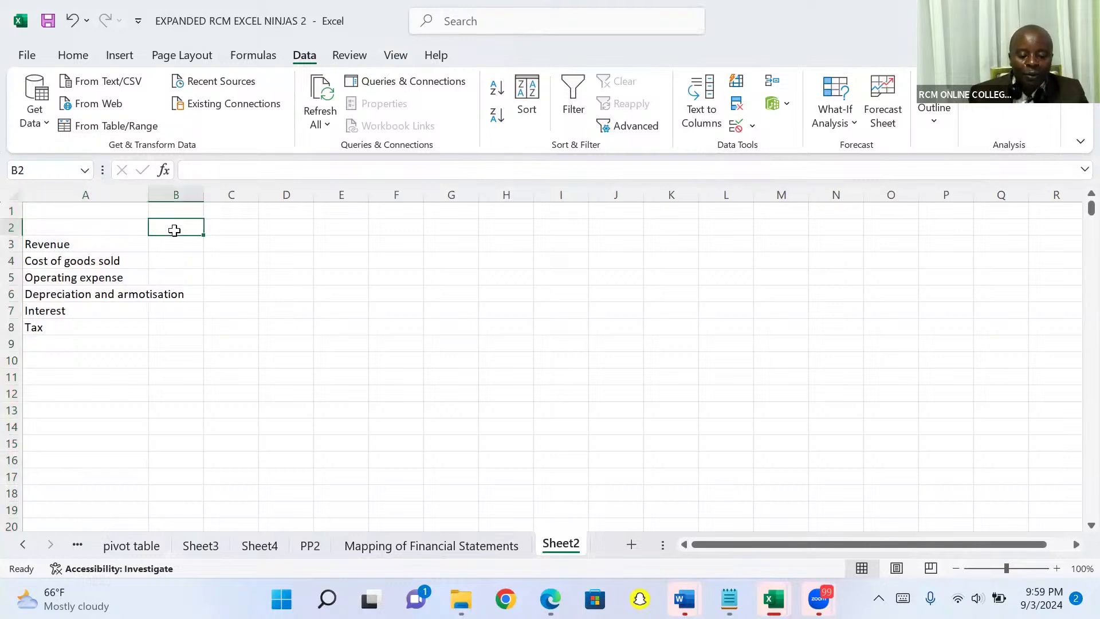
type("2014")
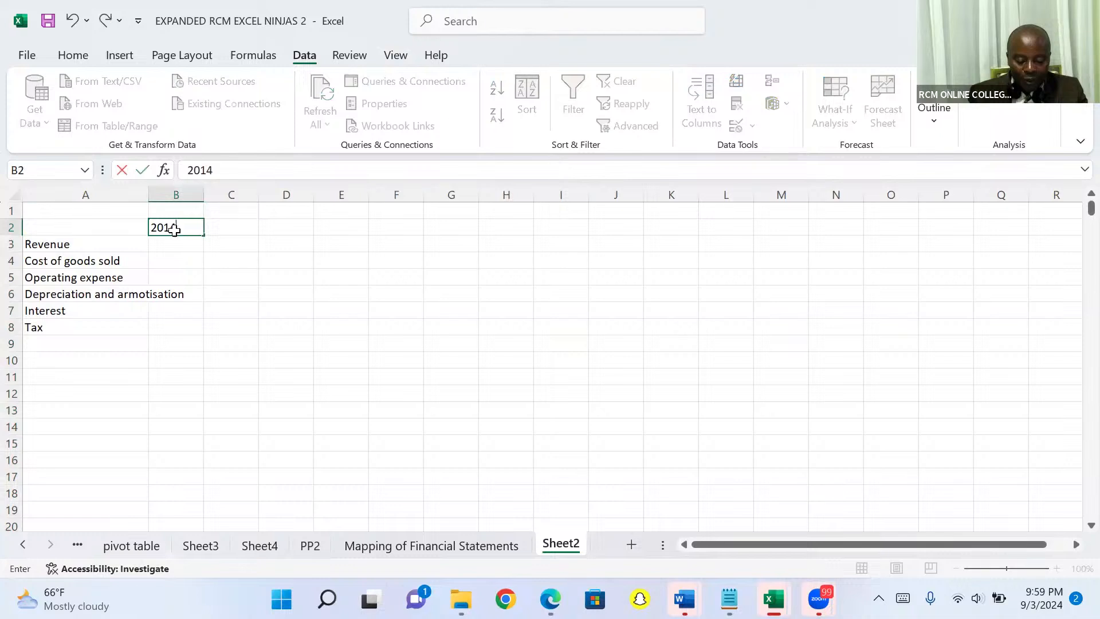
key("Tab")
type("20")
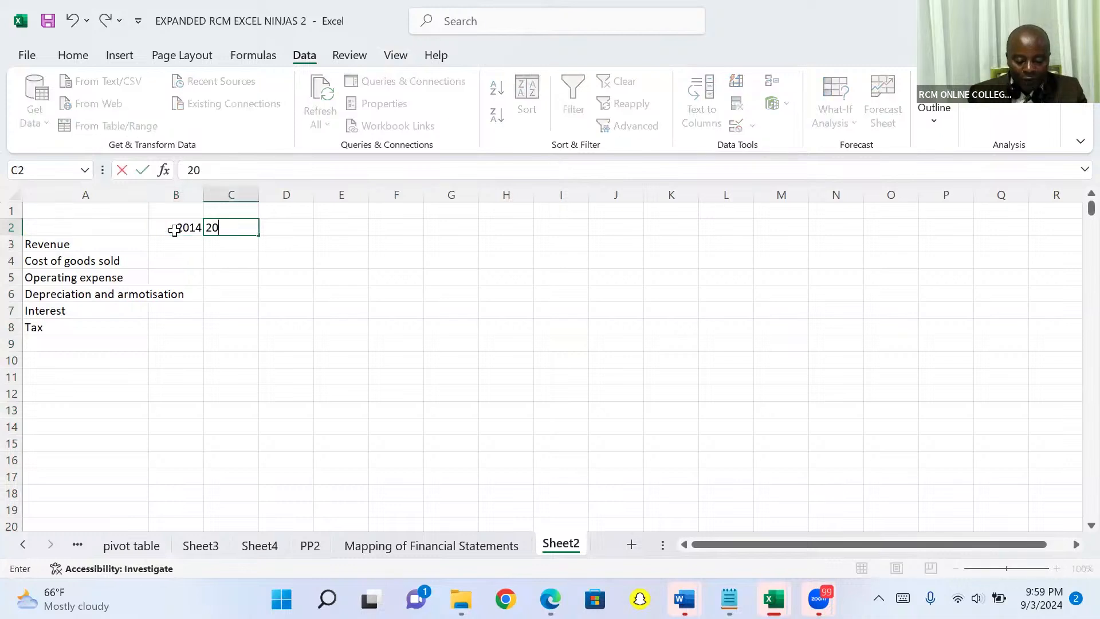
type("15")
key("Tab")
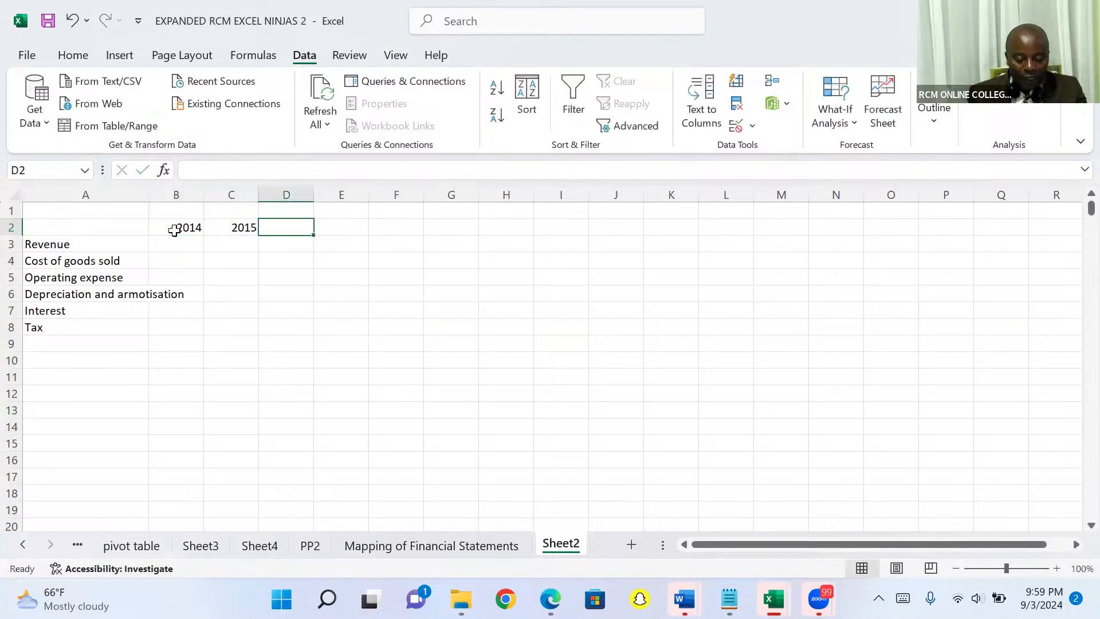
type("2018")
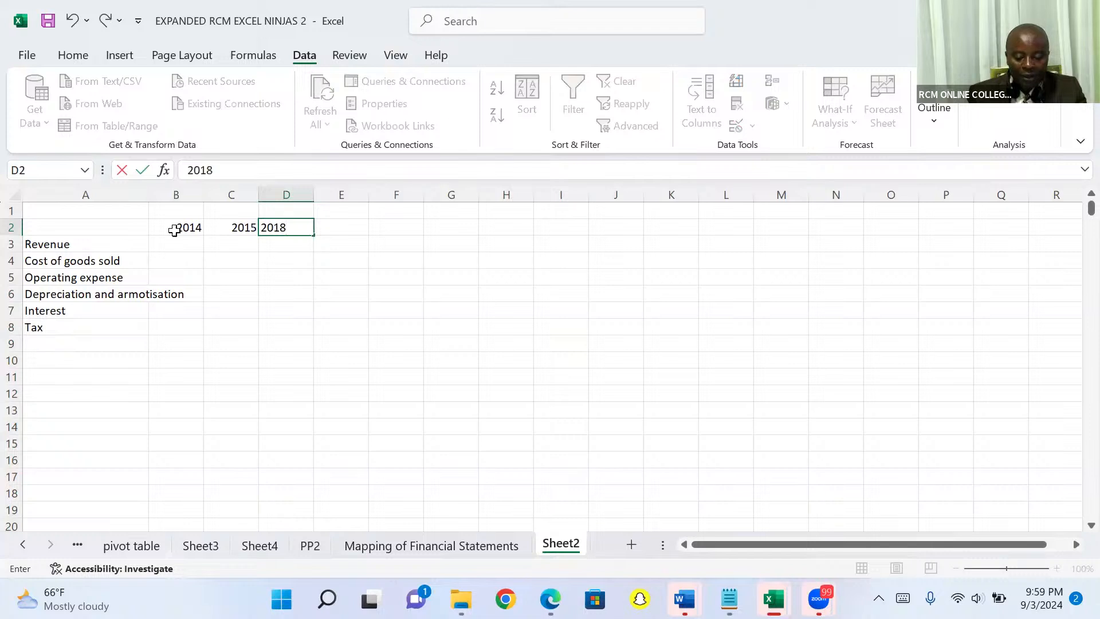
key("BackSpace")
type("6")
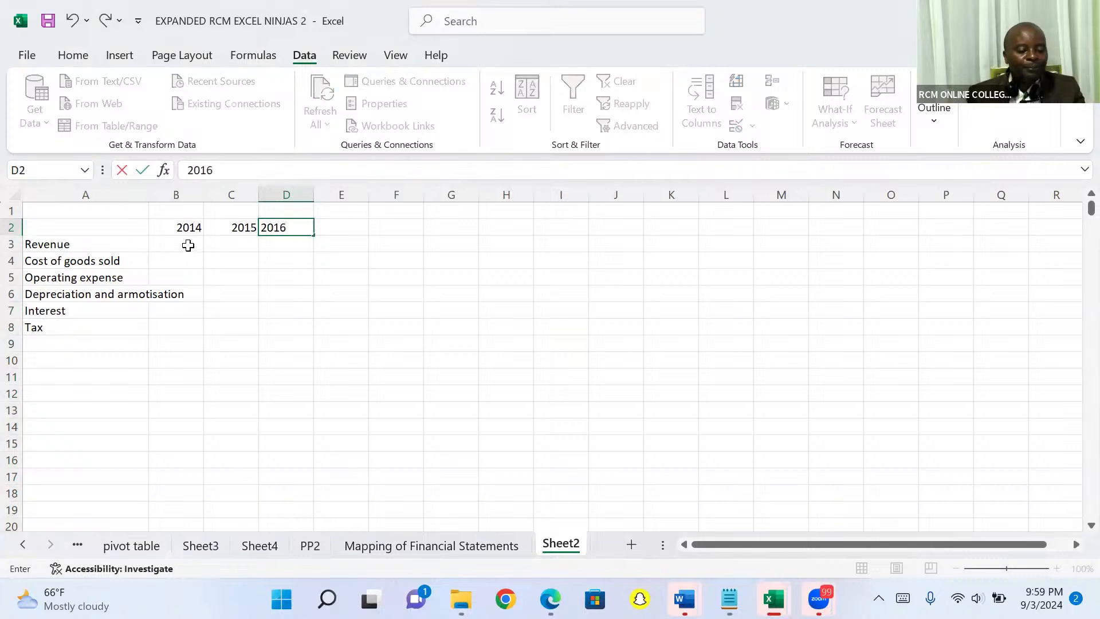
Start a SUMIFS formula in cell B3 with absolute column E of Mapping of Financial Statements as the sum range
left_click(186, 243)
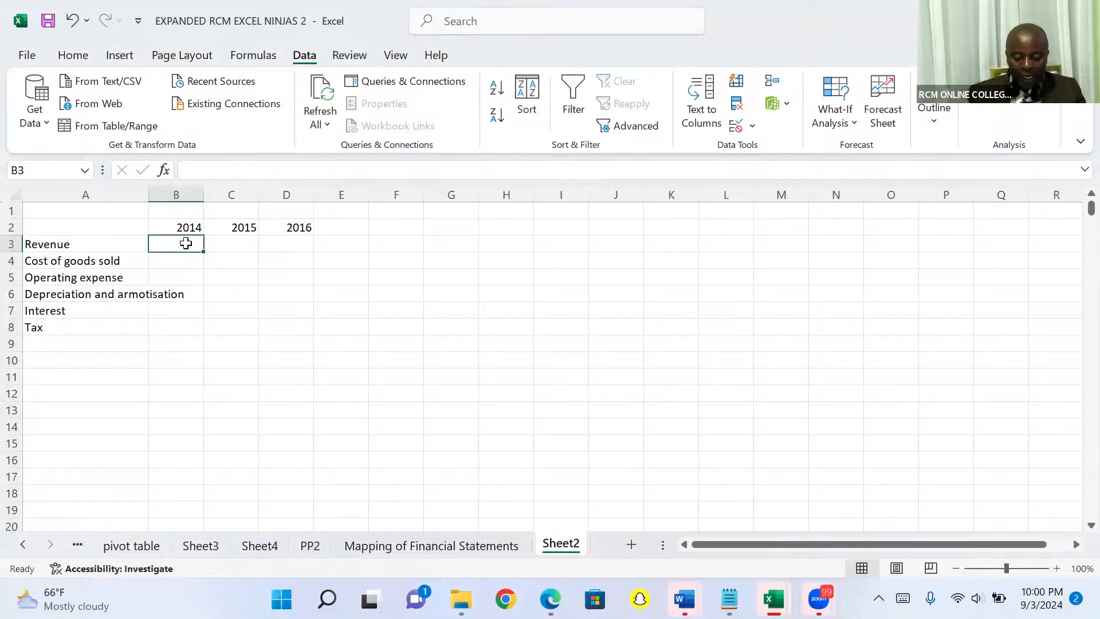
type("=s")
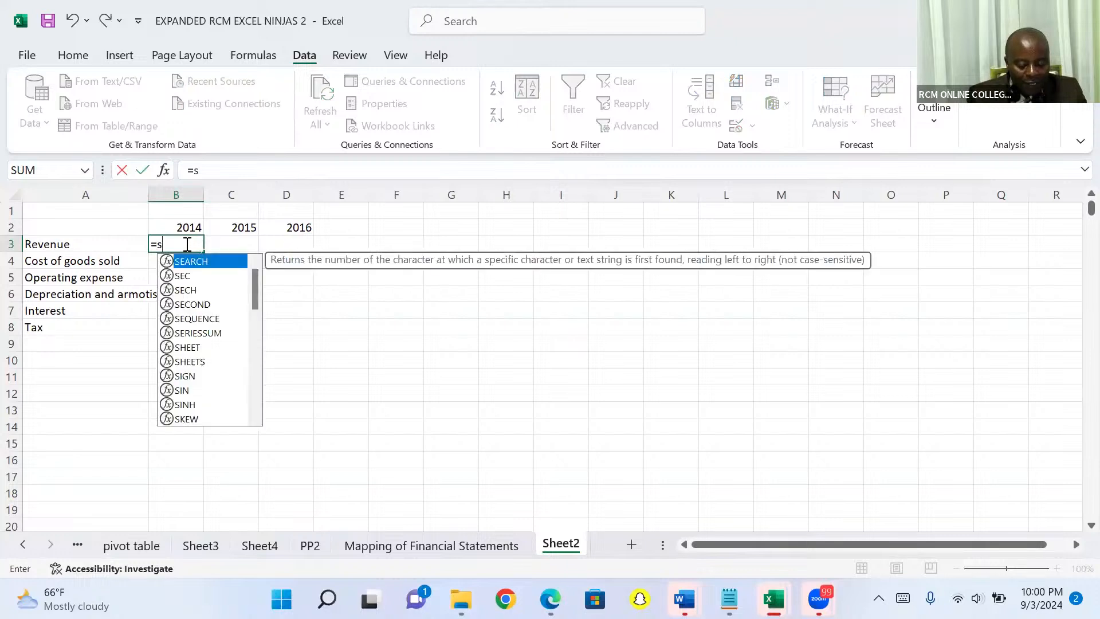
type("umm")
key("BackSpace")
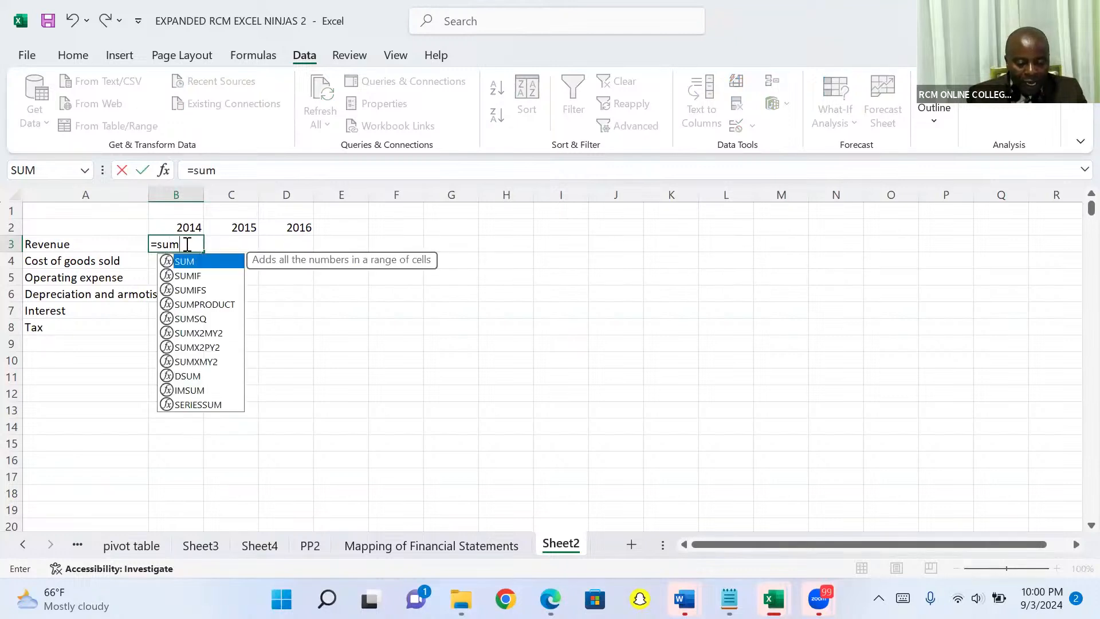
key("Down")
key("Down")
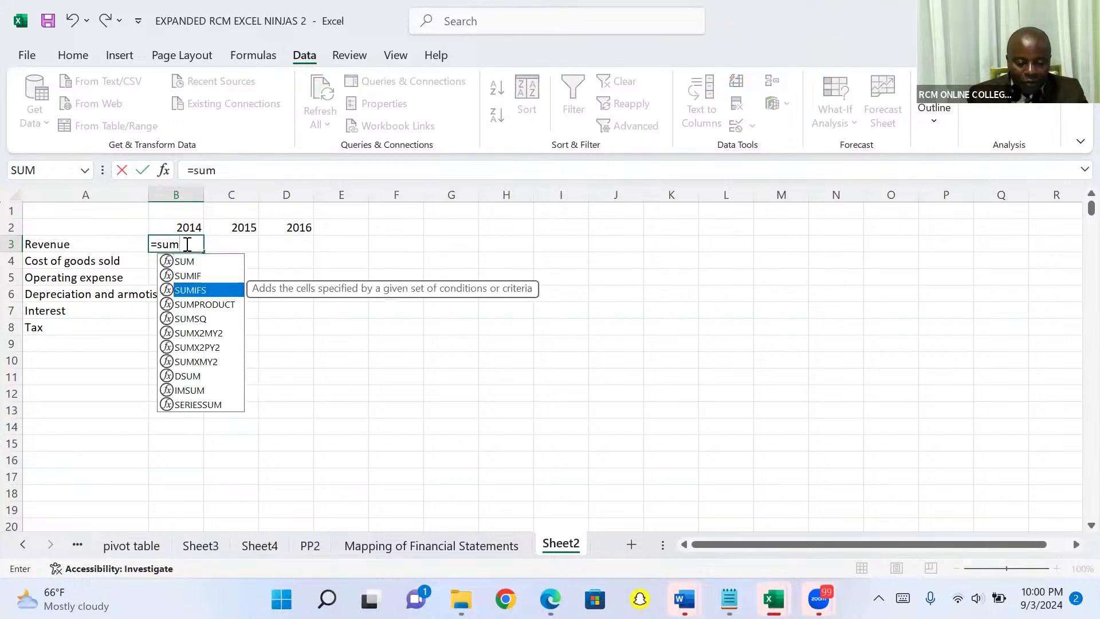
key("Tab")
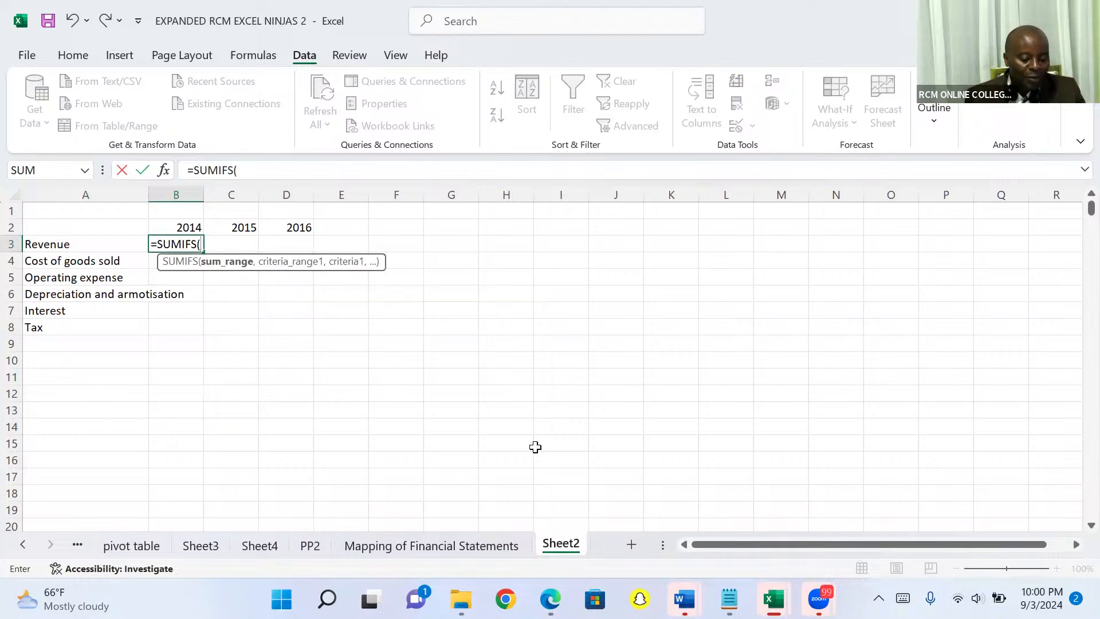
left_click(441, 547)
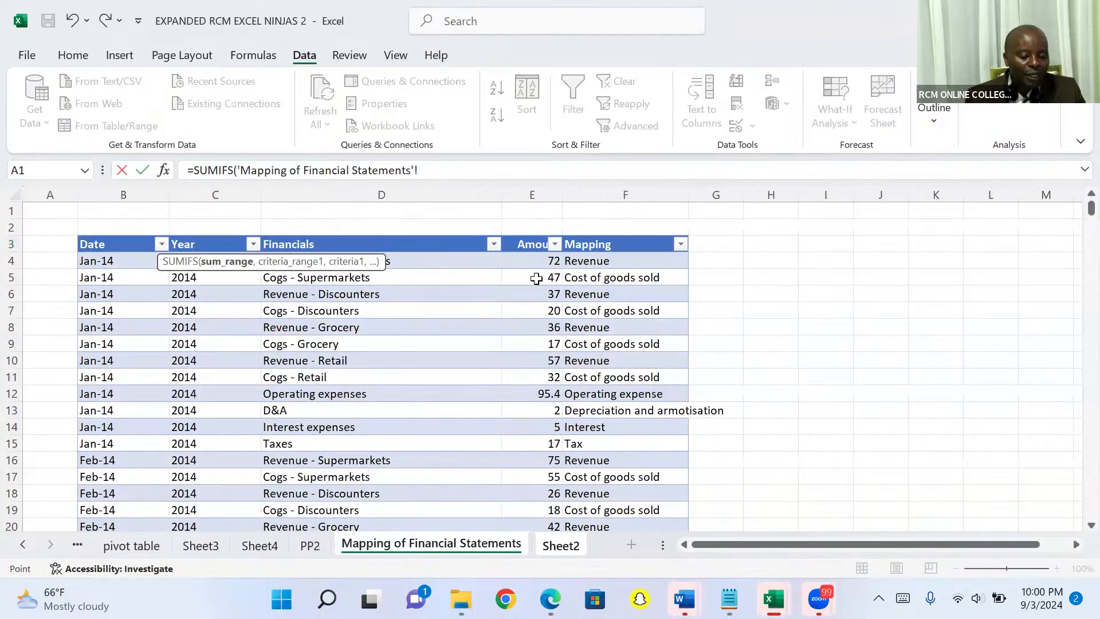
left_click(536, 192)
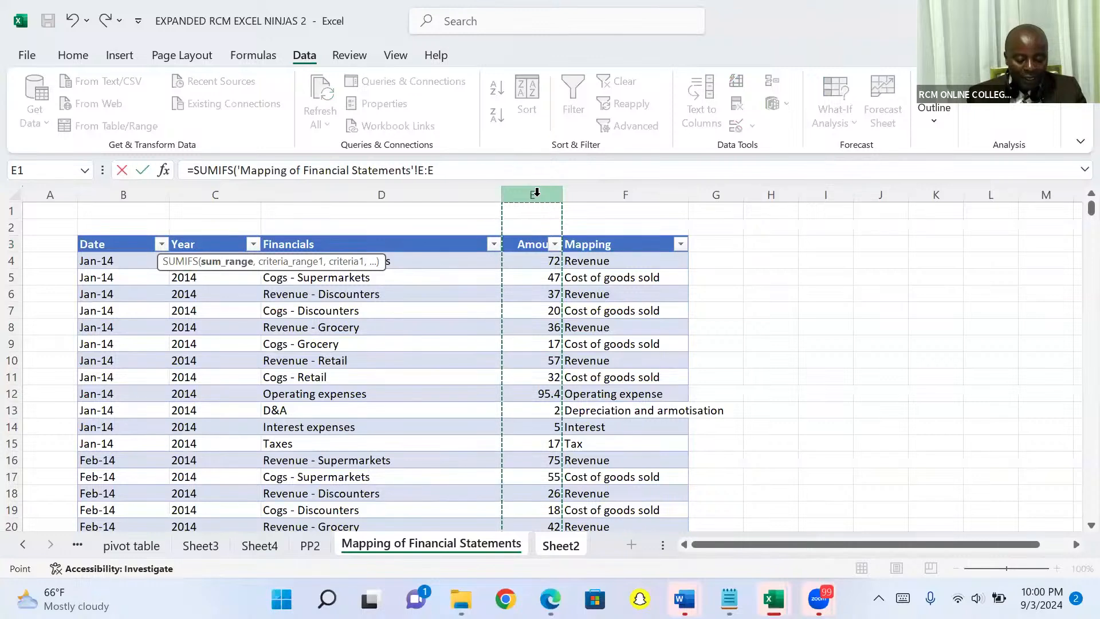
key("F4")
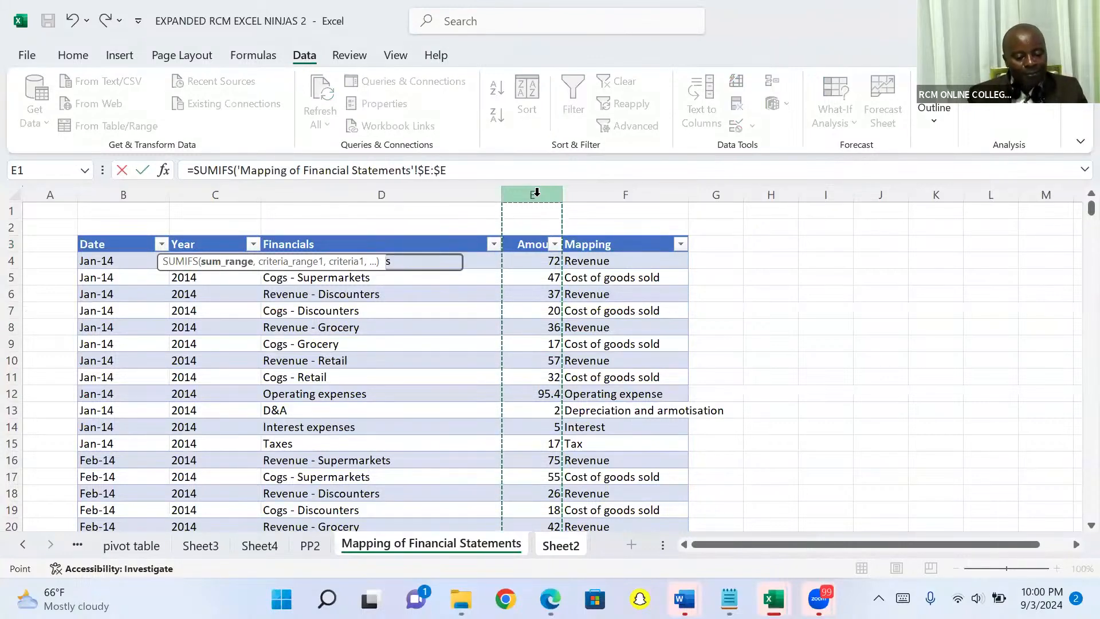
type(",")
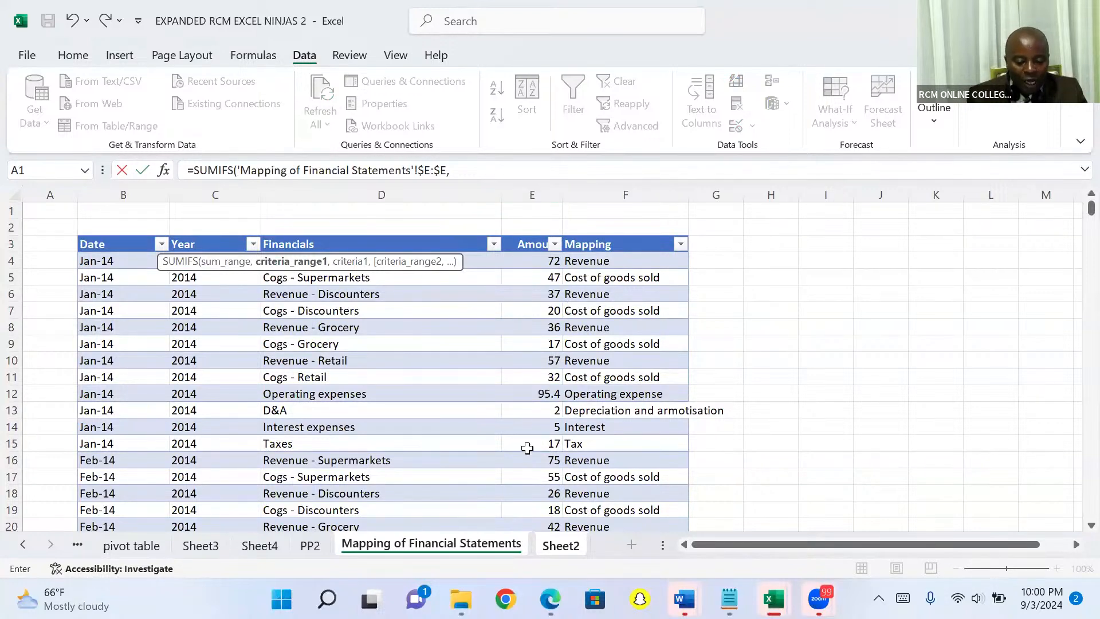
Try absolute column F of Mapping of Financial Statements as the first criteria range of the SUMIFS formula
left_click(560, 547)
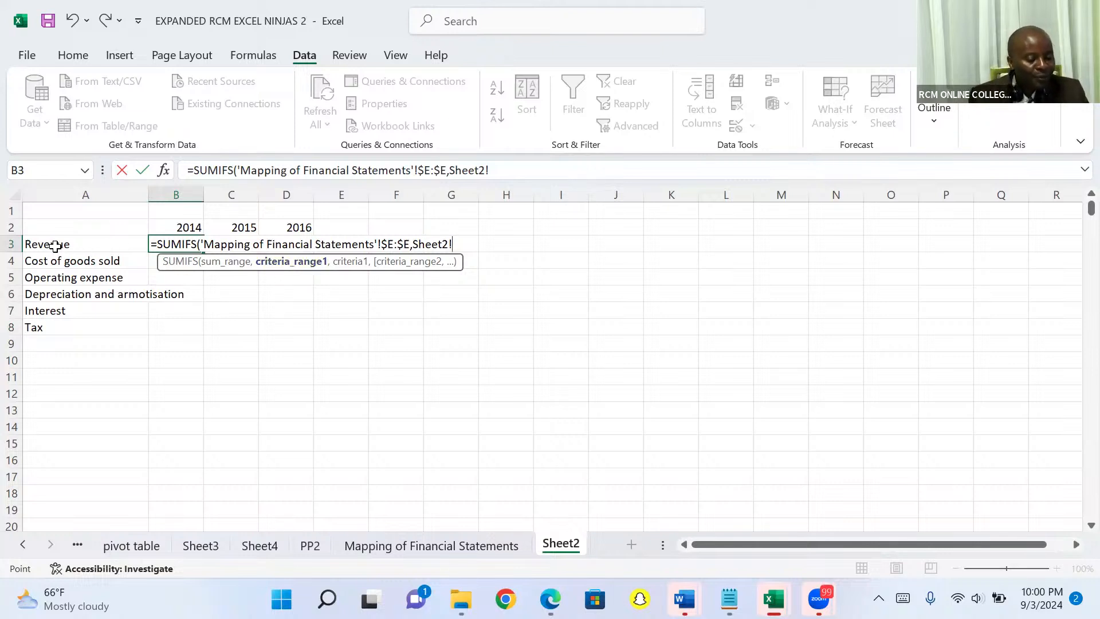
left_click(375, 543)
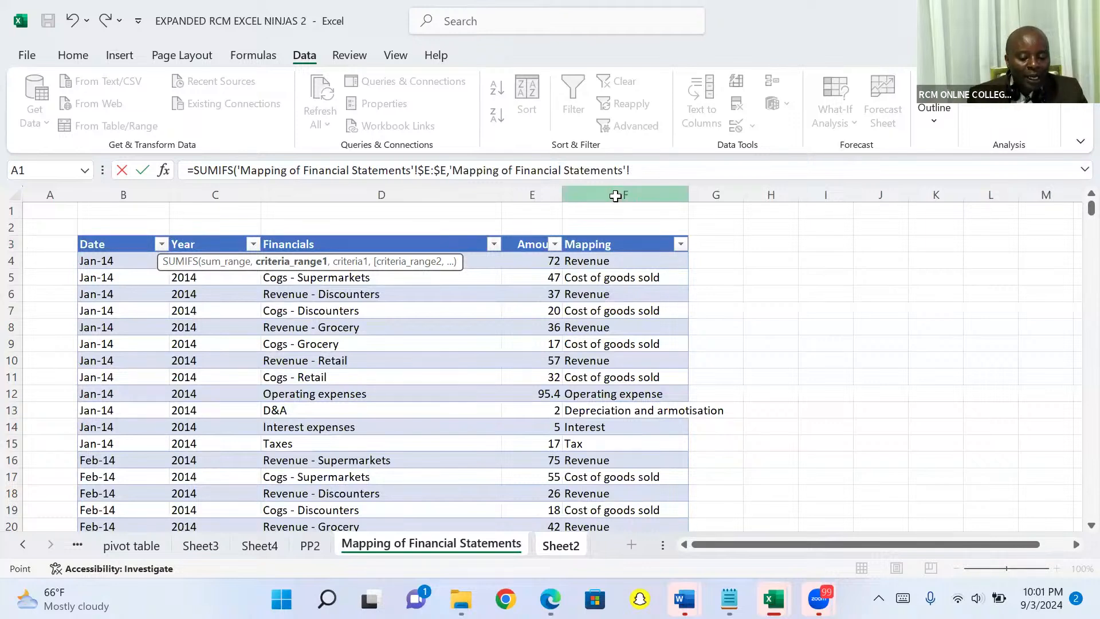
left_click(615, 193)
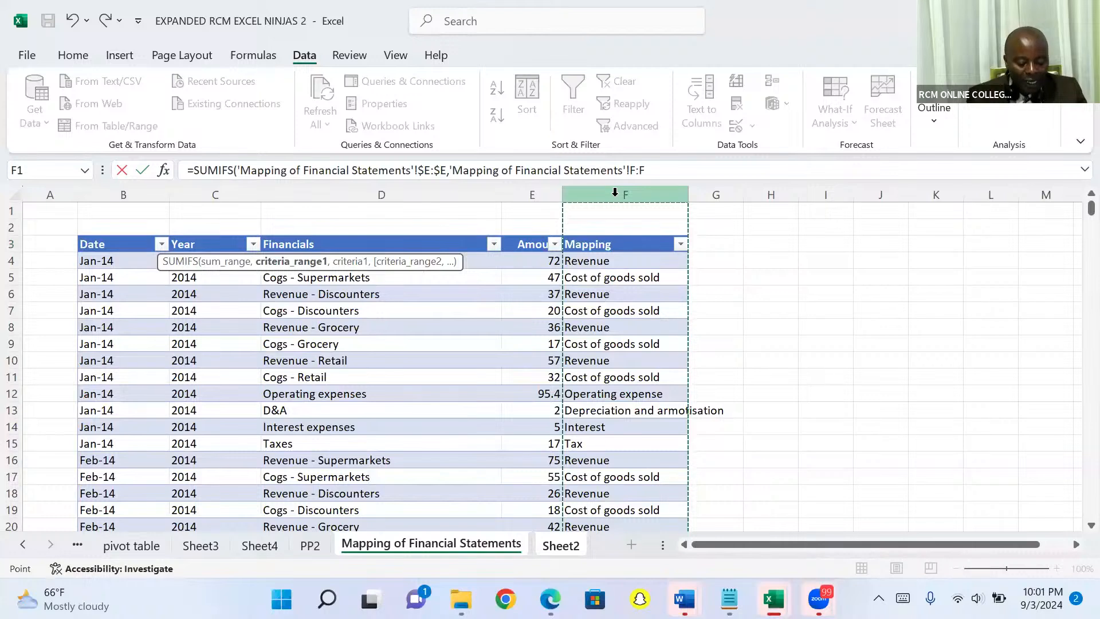
key("F4")
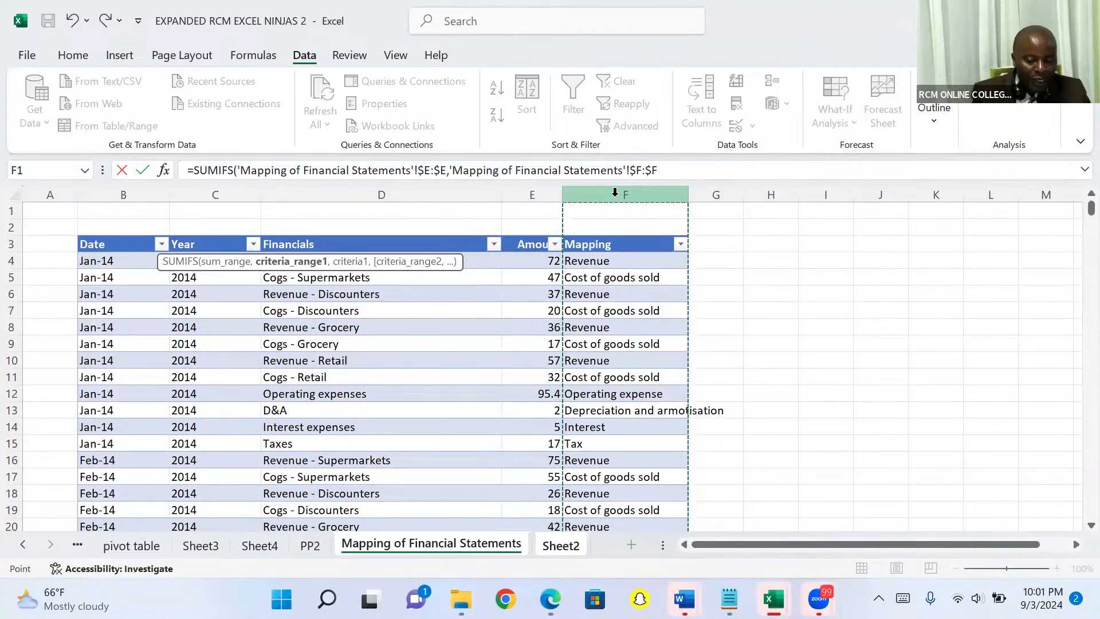
Replace the first criteria range in the SUMIFS formula with Sheet2 cell $A3
left_click(557, 551)
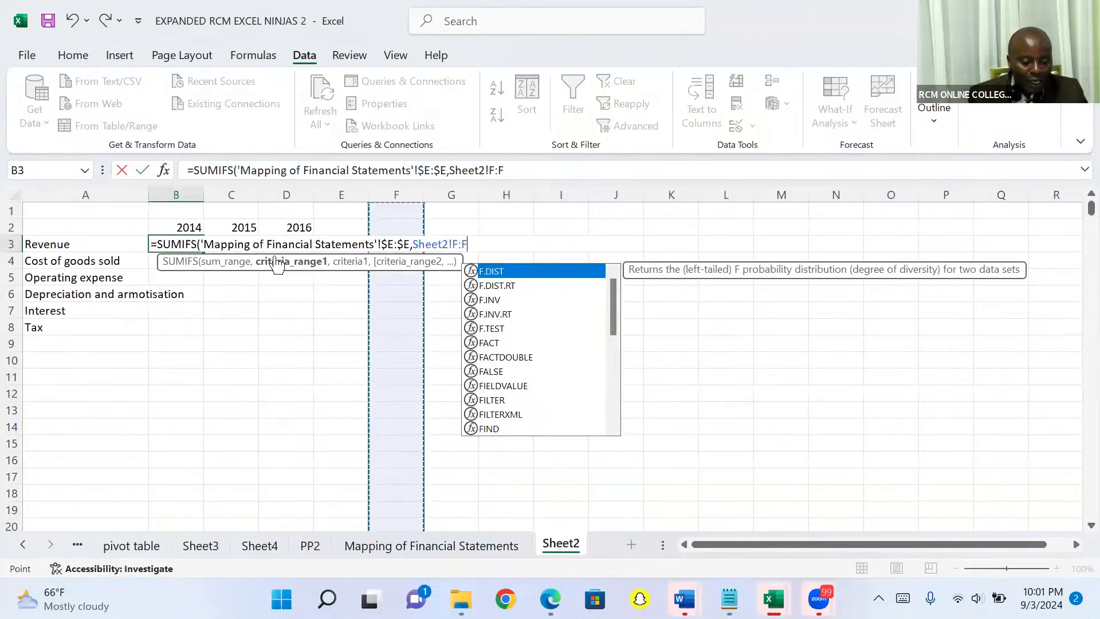
left_click(64, 244)
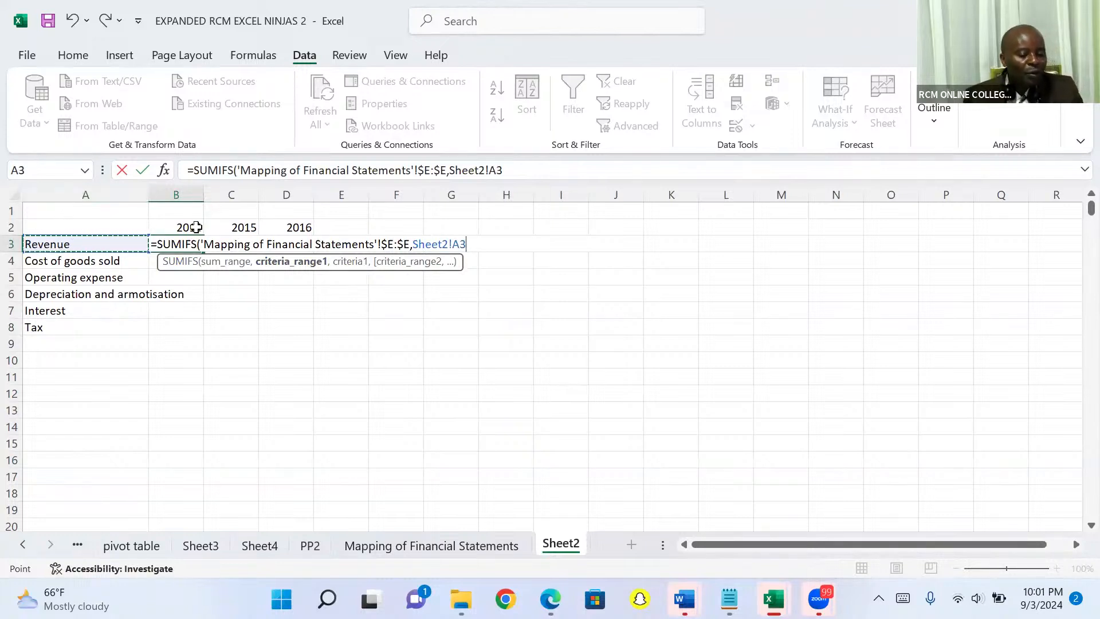
left_click(454, 244)
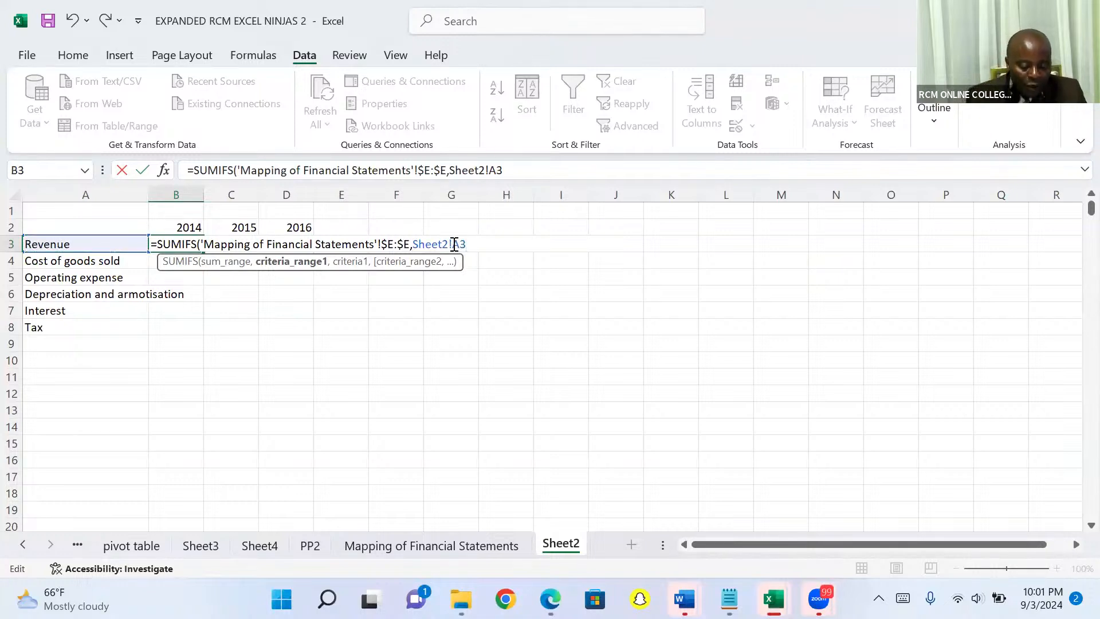
type("$E")
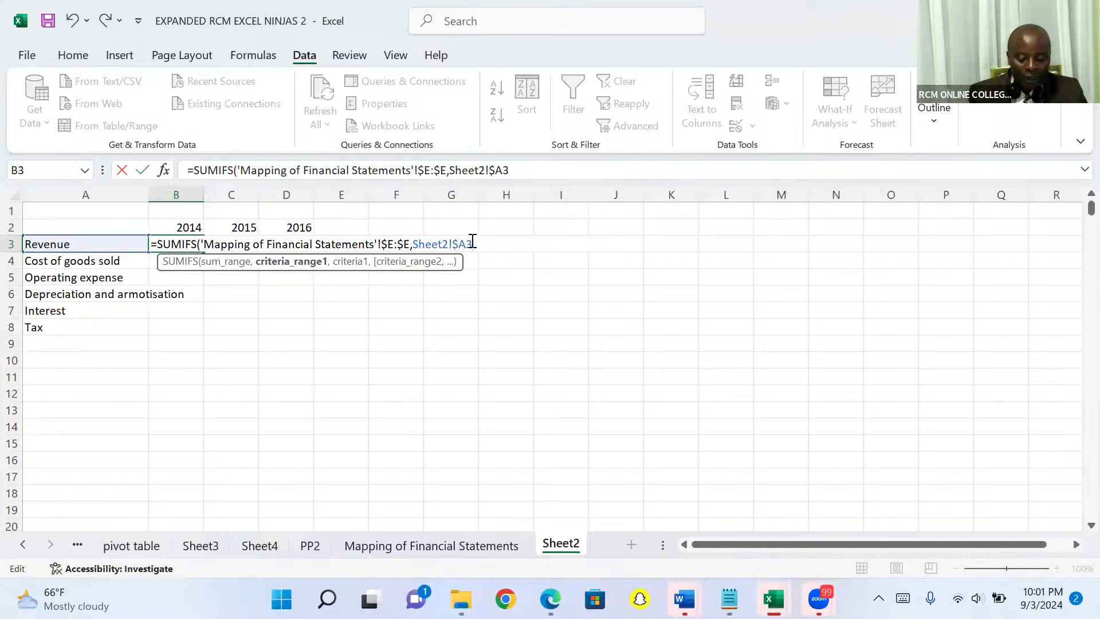
type(",")
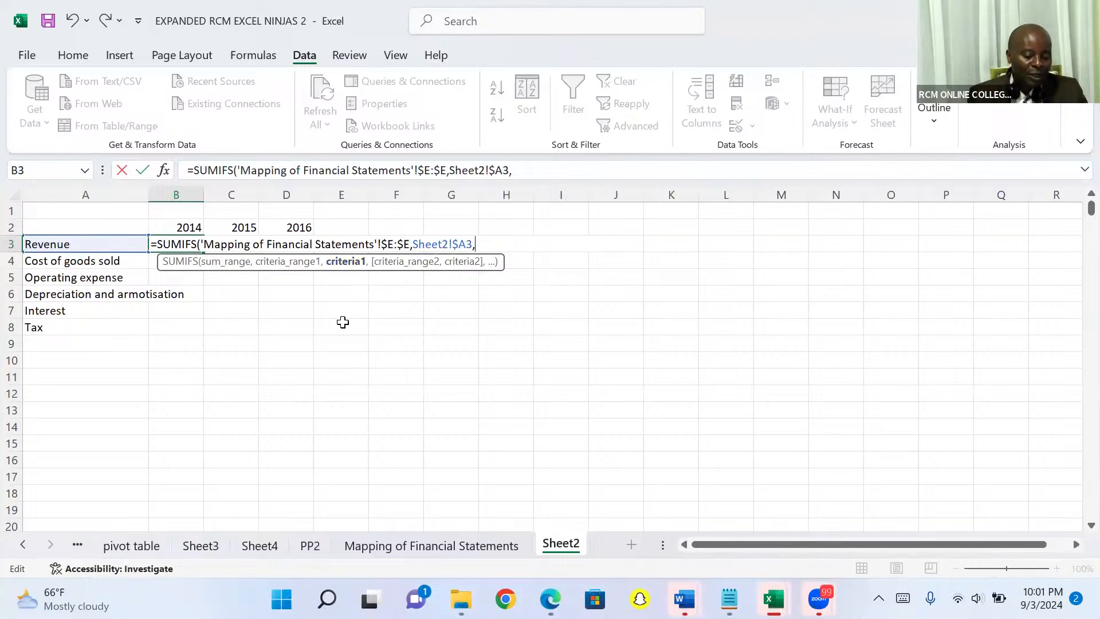
Try to supply the first SUMIFS criterion from Mapping of Financial Statements, and discard the unfinished formula
left_click(378, 545)
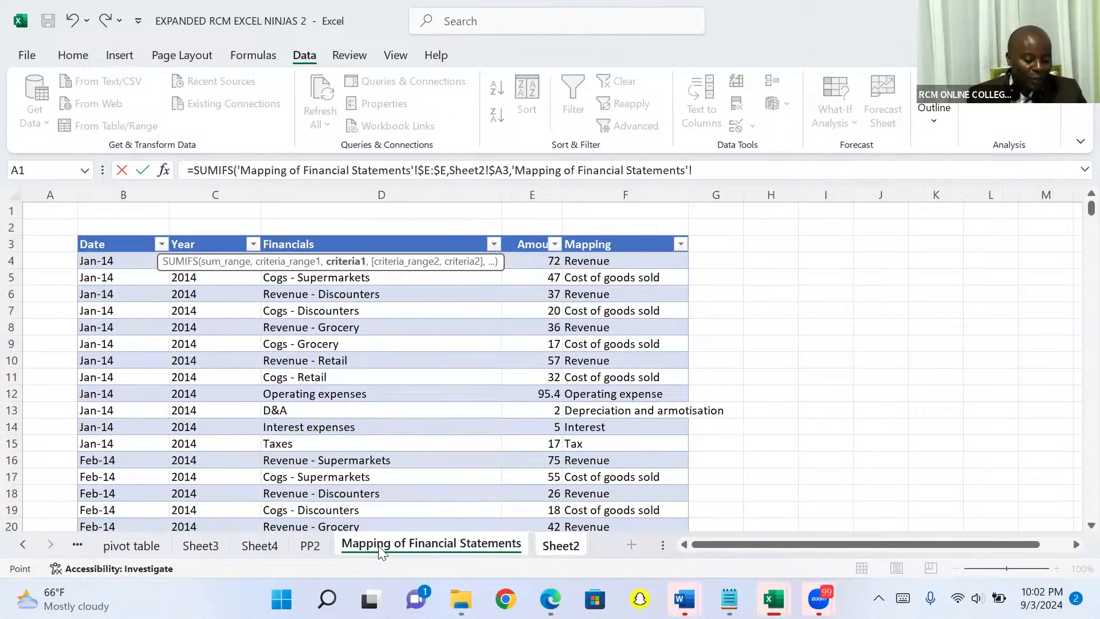
key("Return")
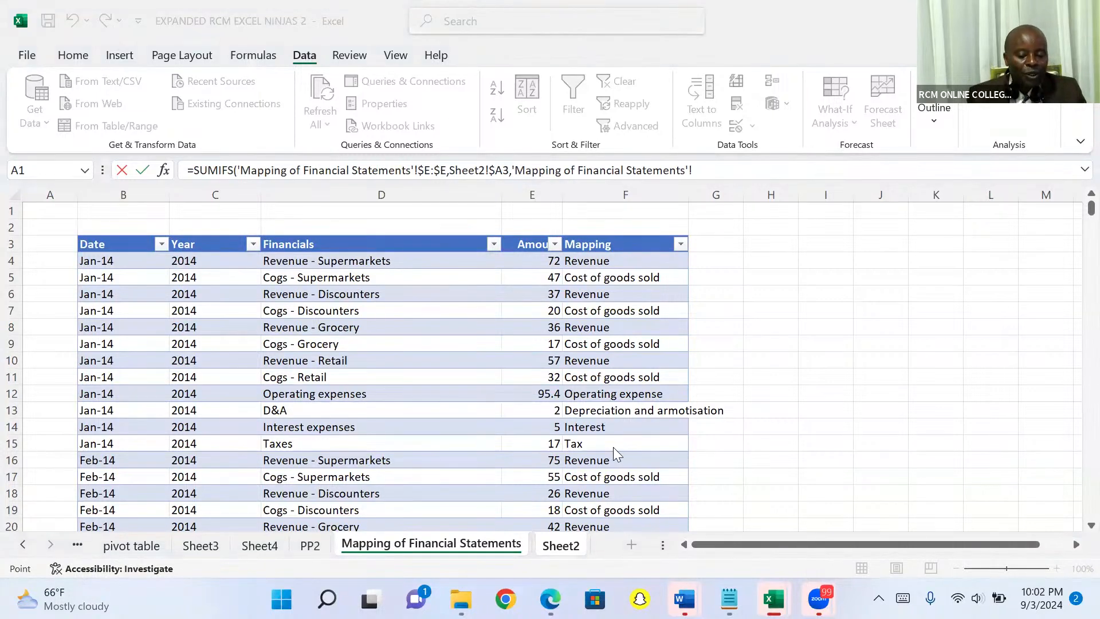
key("Return")
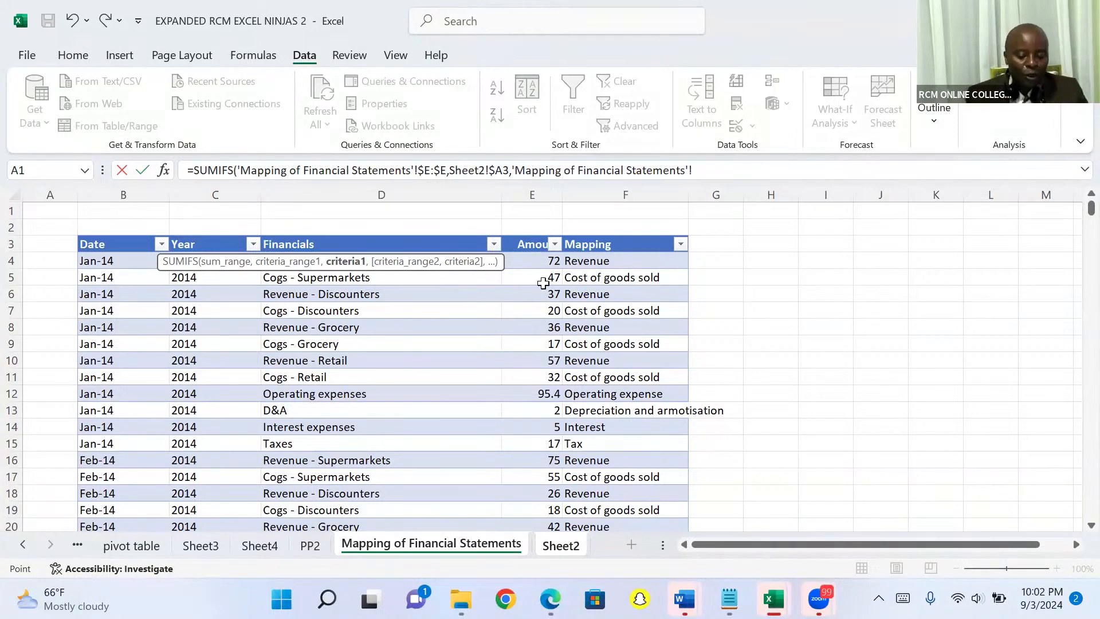
left_click(495, 248)
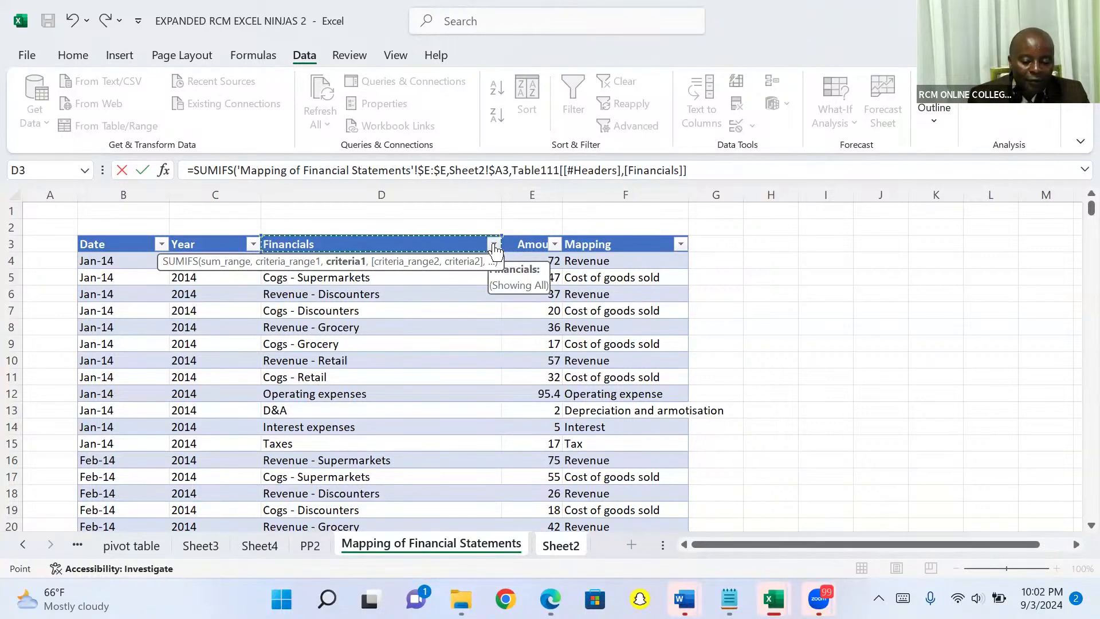
key("Escape")
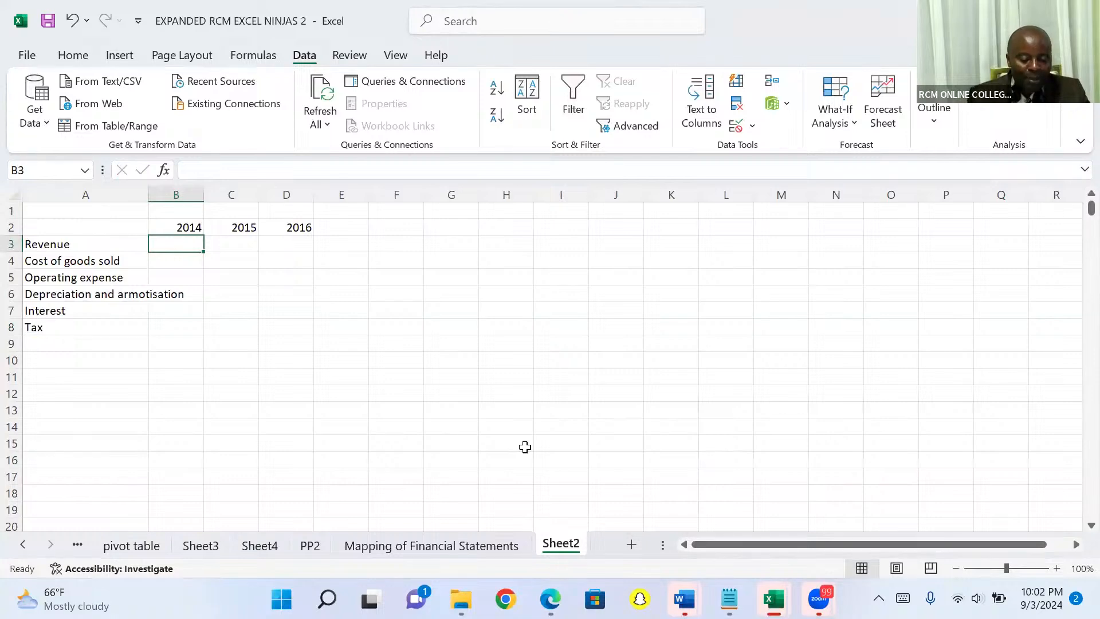
Clear all category entries below the Mapping heading, from F4 down, on the Mapping of Financial Statements sheet
key("ctrl+Page_Up")
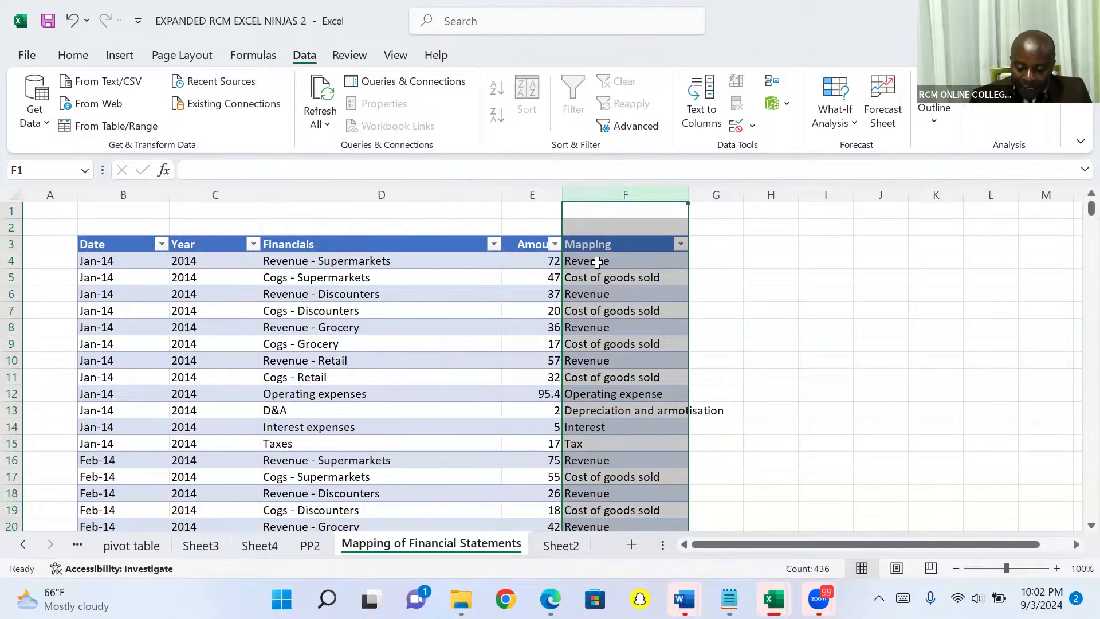
left_click(598, 262)
key("ctrl+shift+Down")
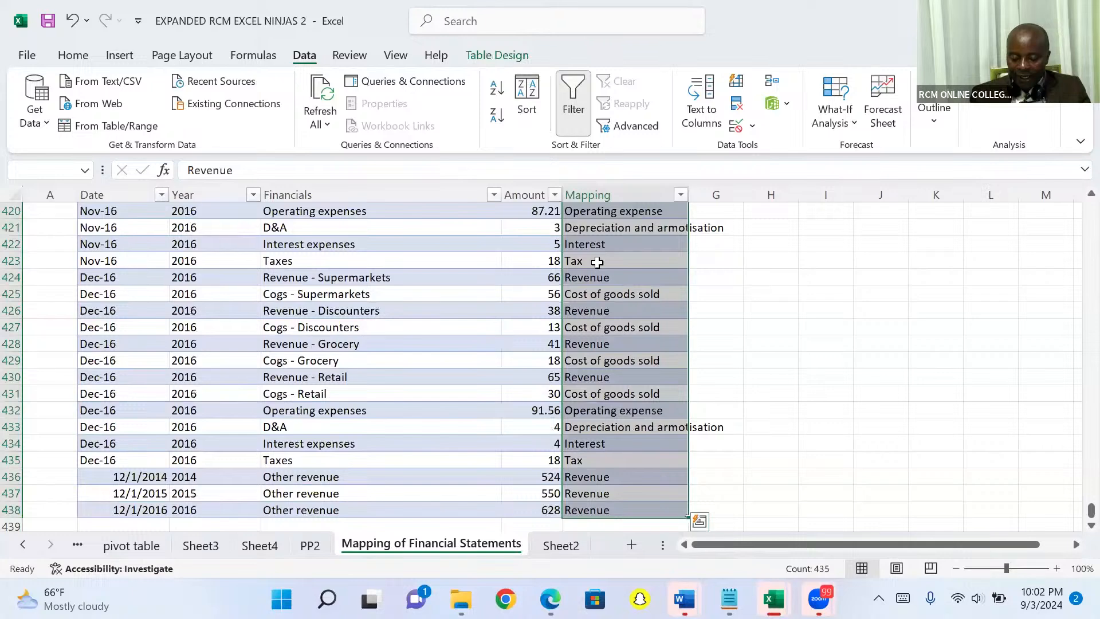
key("Delete")
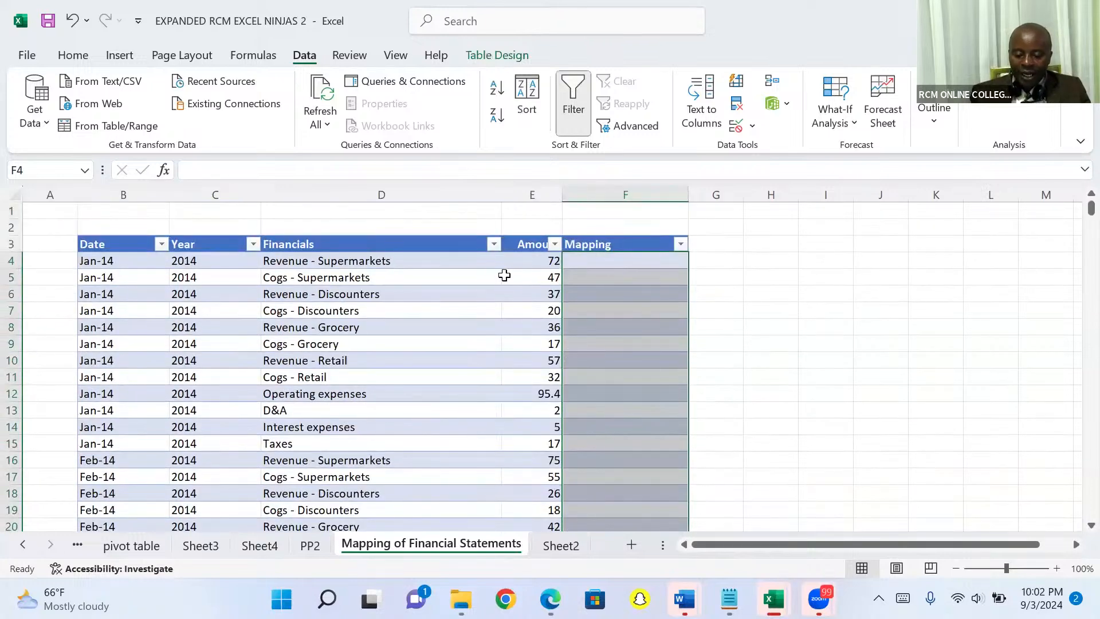
left_click(481, 283)
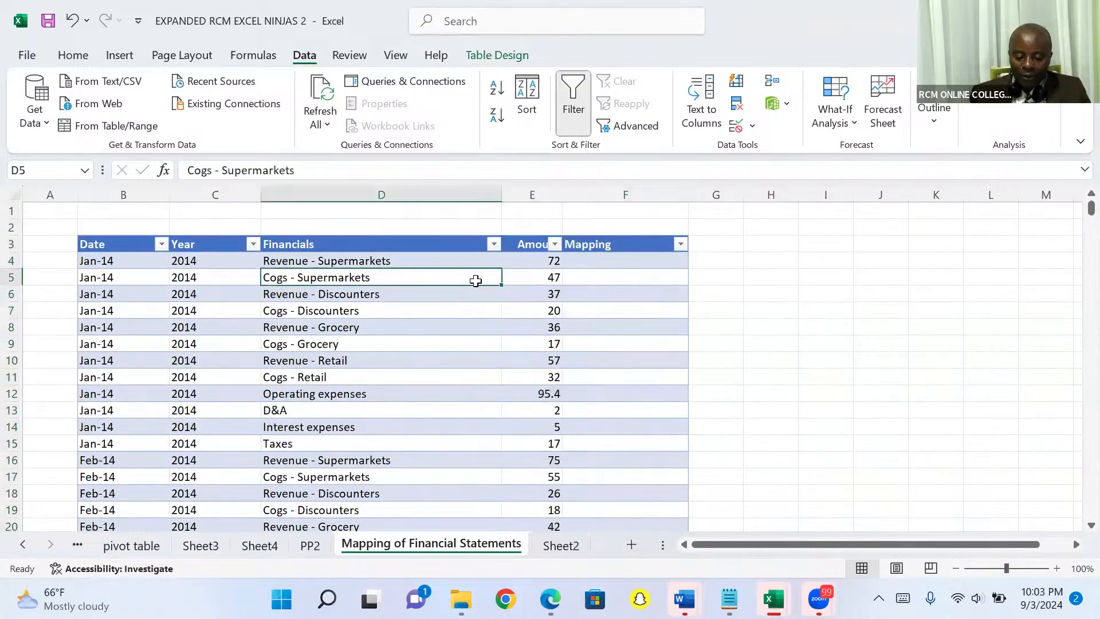
key("alt+Tab")
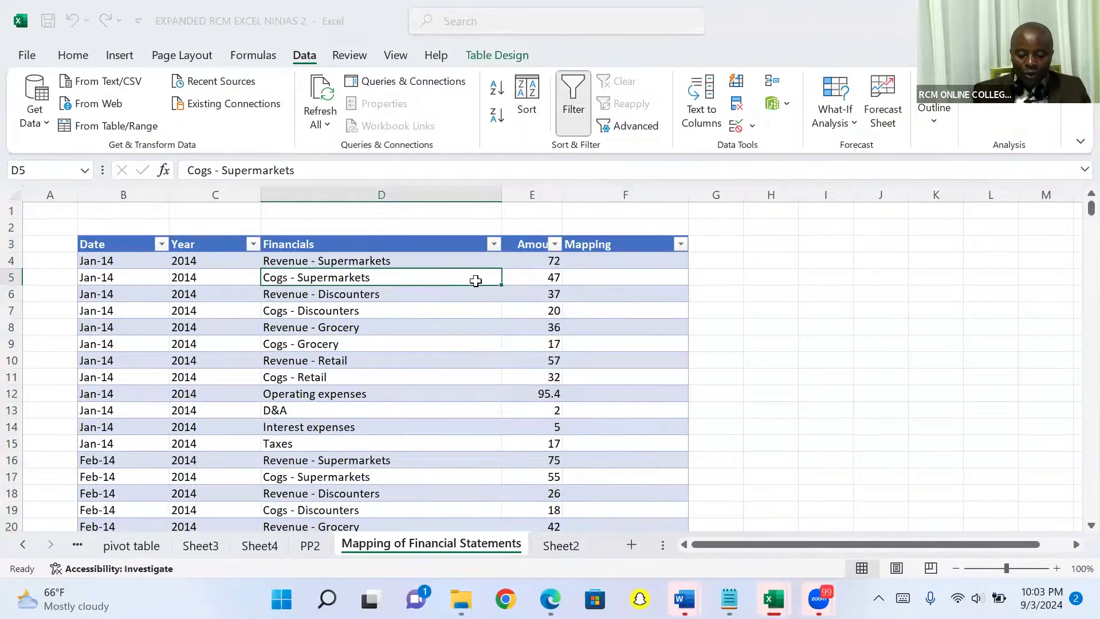
left_click(475, 281)
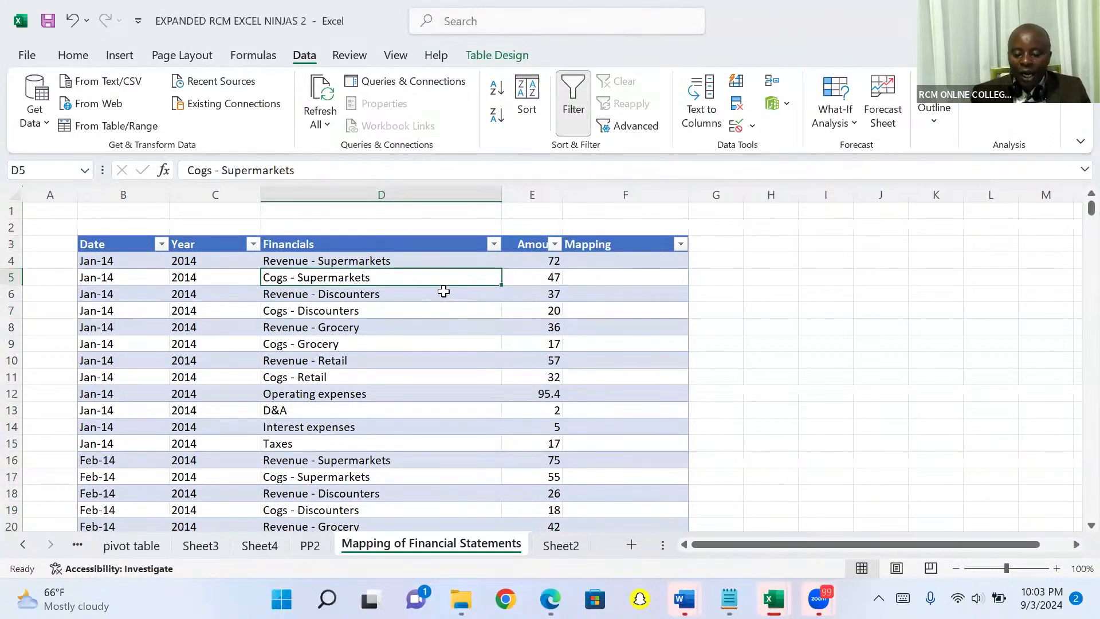
left_click(495, 245)
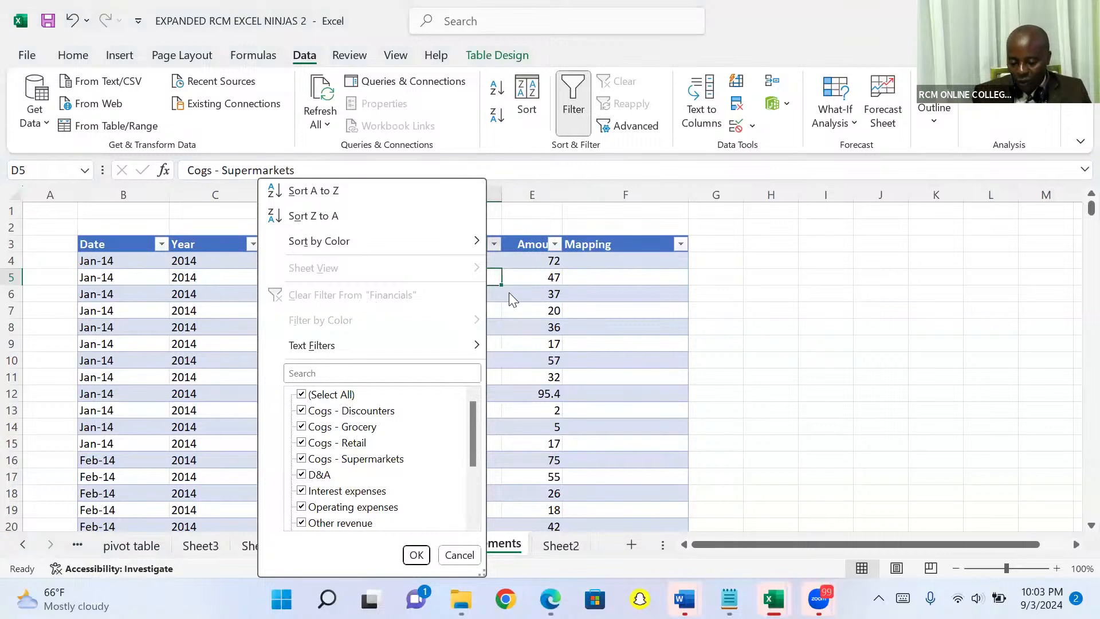
Add the note "ctrl shift and down arrow" in cell I7, beside the financial data table
left_click(818, 310)
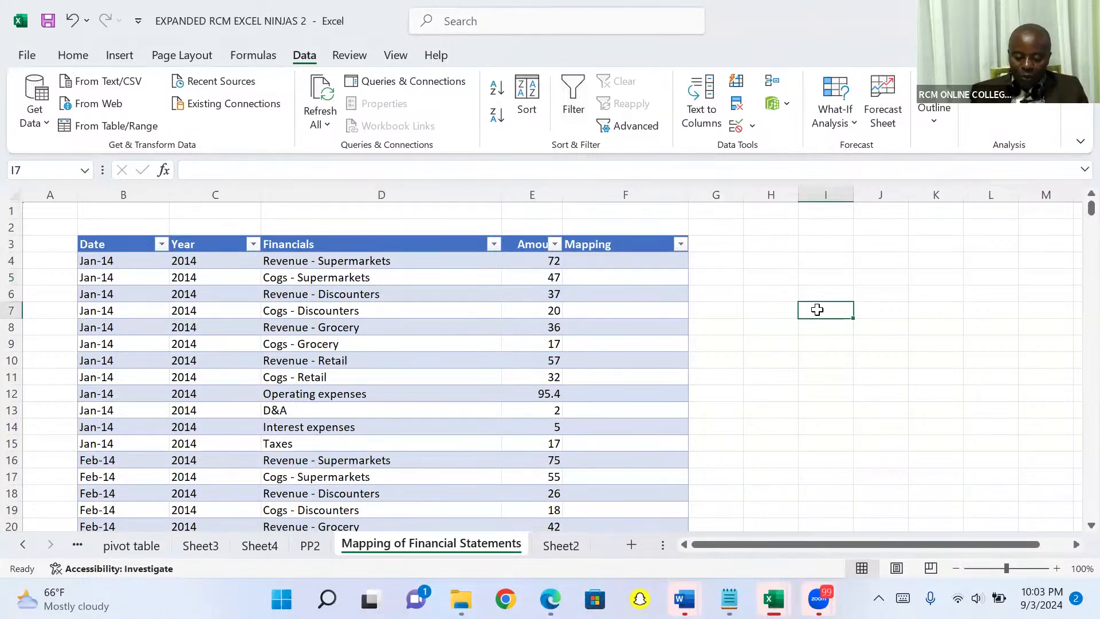
type("ctr")
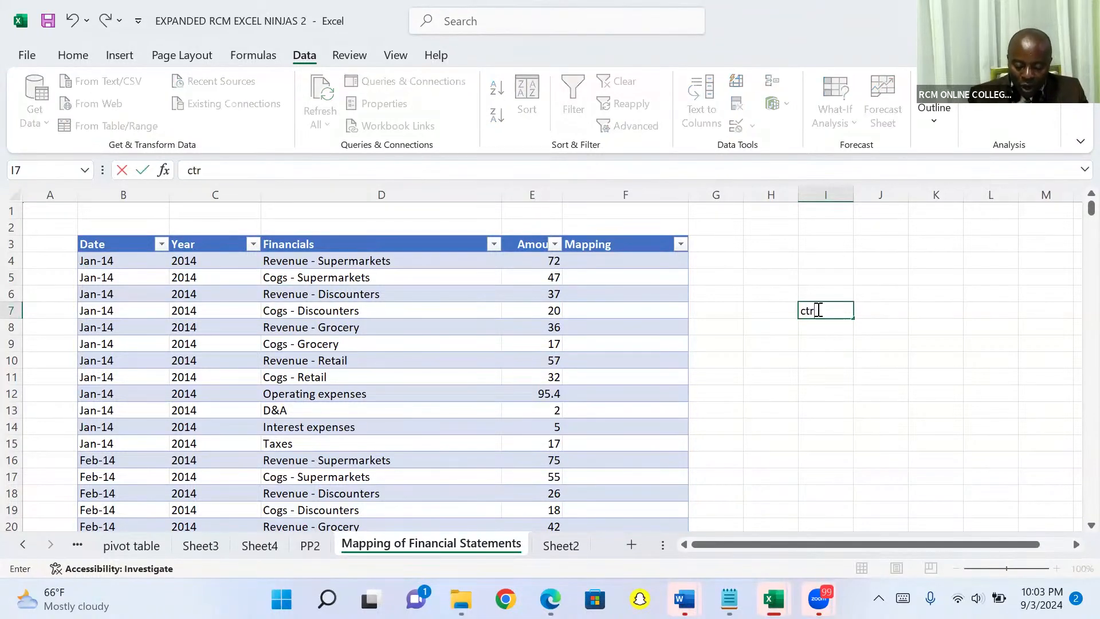
type("l shift")
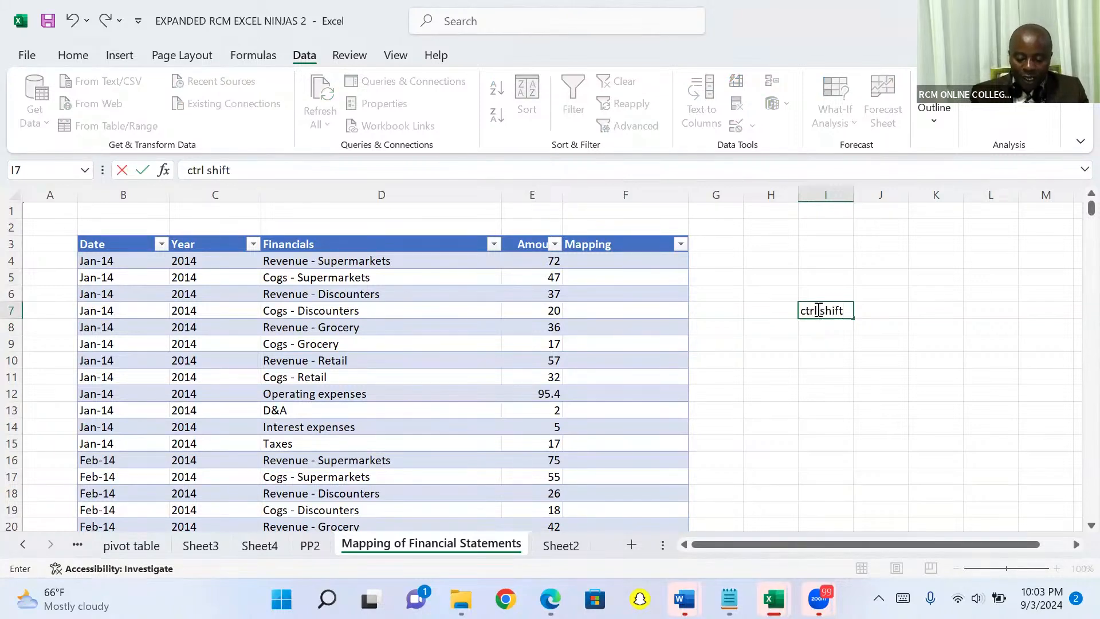
type(" and ")
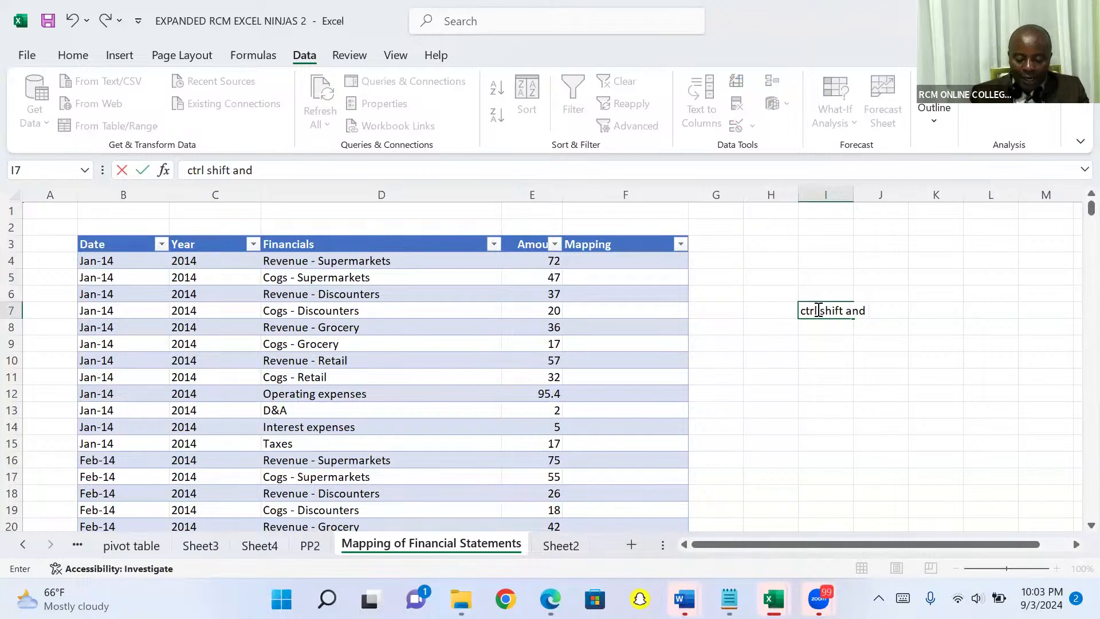
type("down arrow")
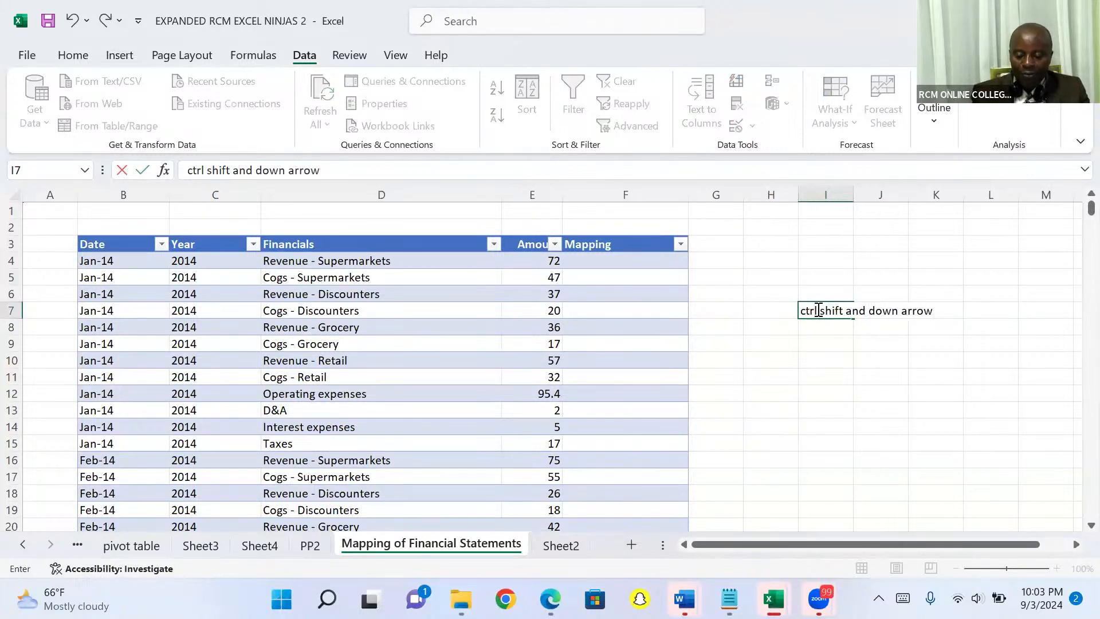
Add the copy shortcut note "ontrl C= Copy" in cell I9
left_click(818, 344)
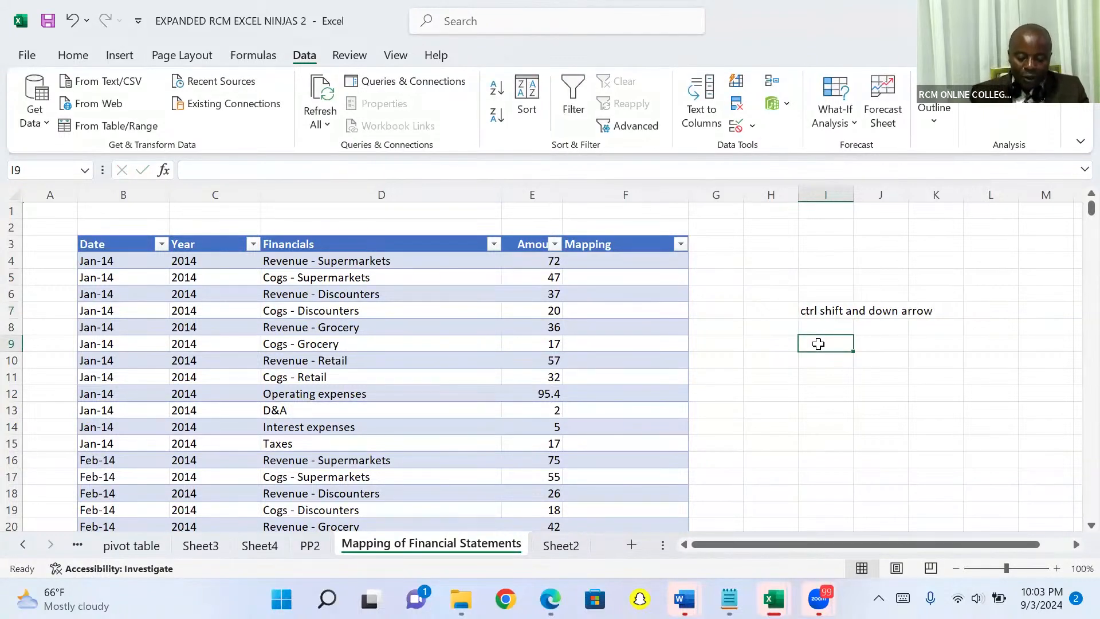
key("ctrl+c")
type("ont")
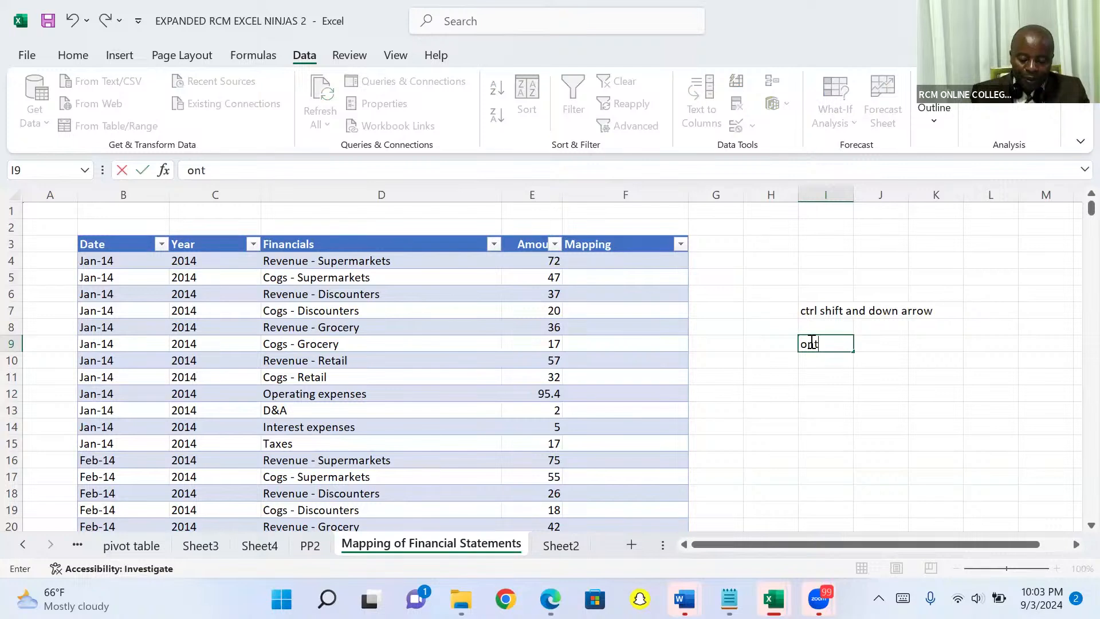
type("rl")
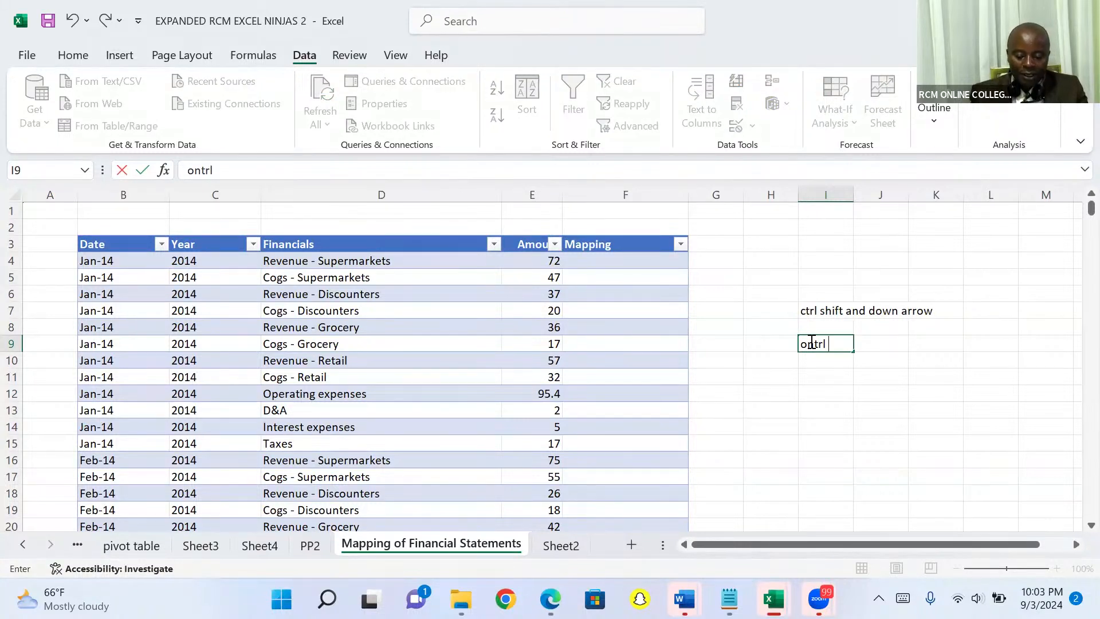
type(" C")
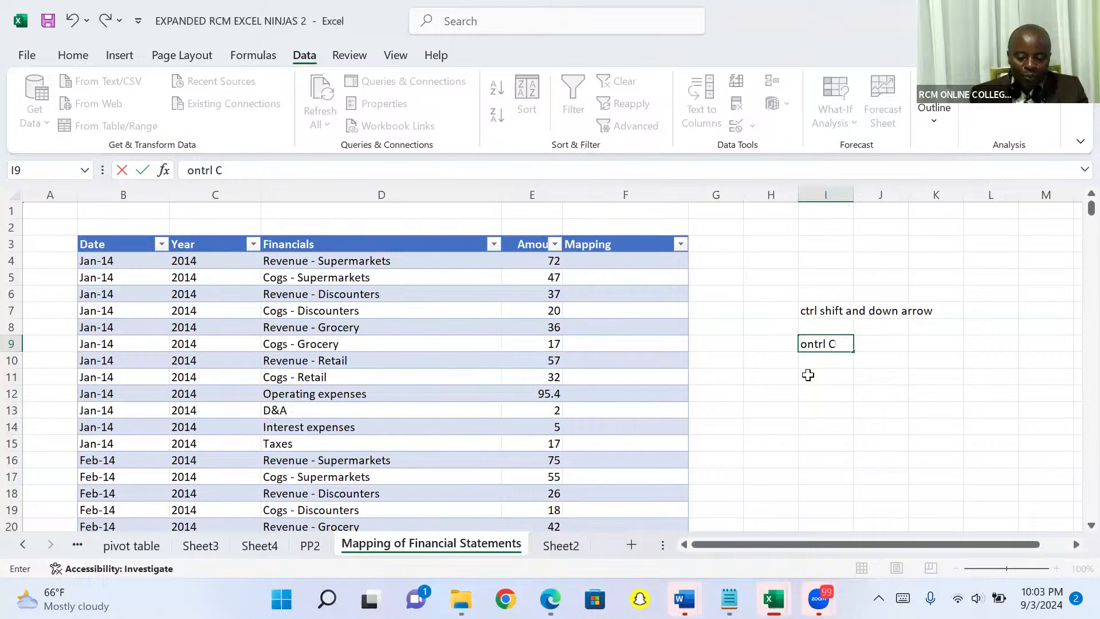
type("= ")
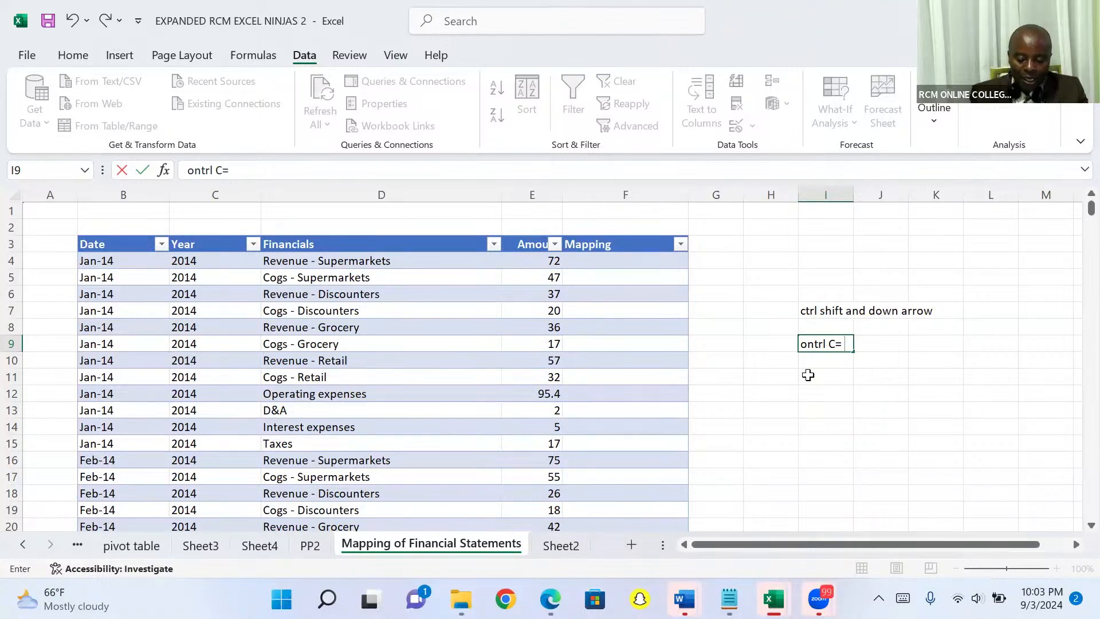
type("Copyt")
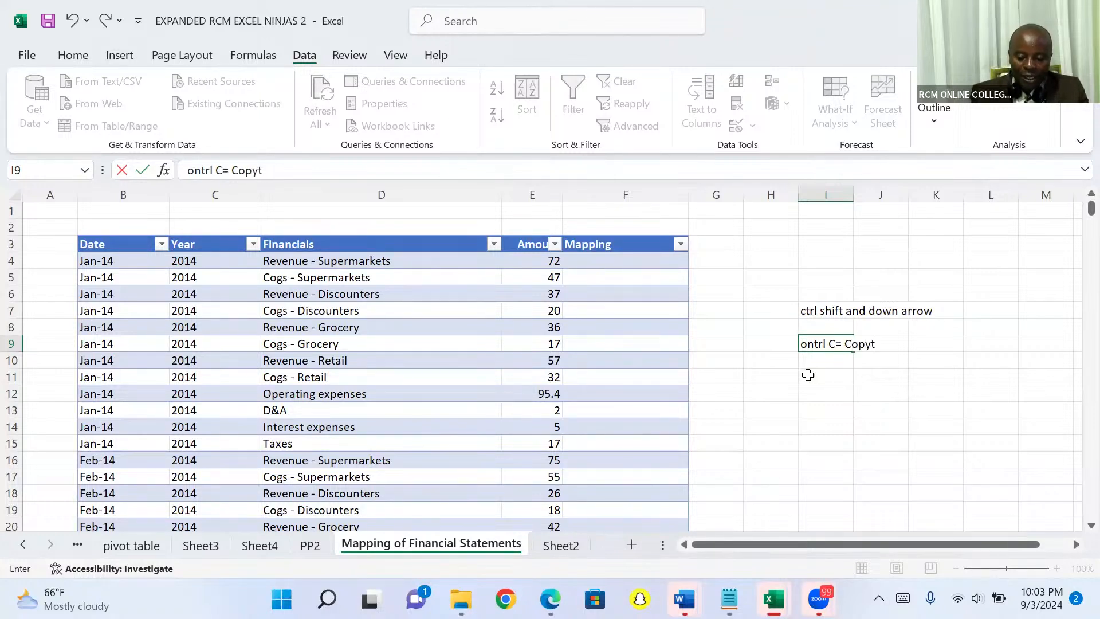
key("BackSpace")
Add the paste shortcut note "Control V to Paste" in cell I11
left_click(810, 374)
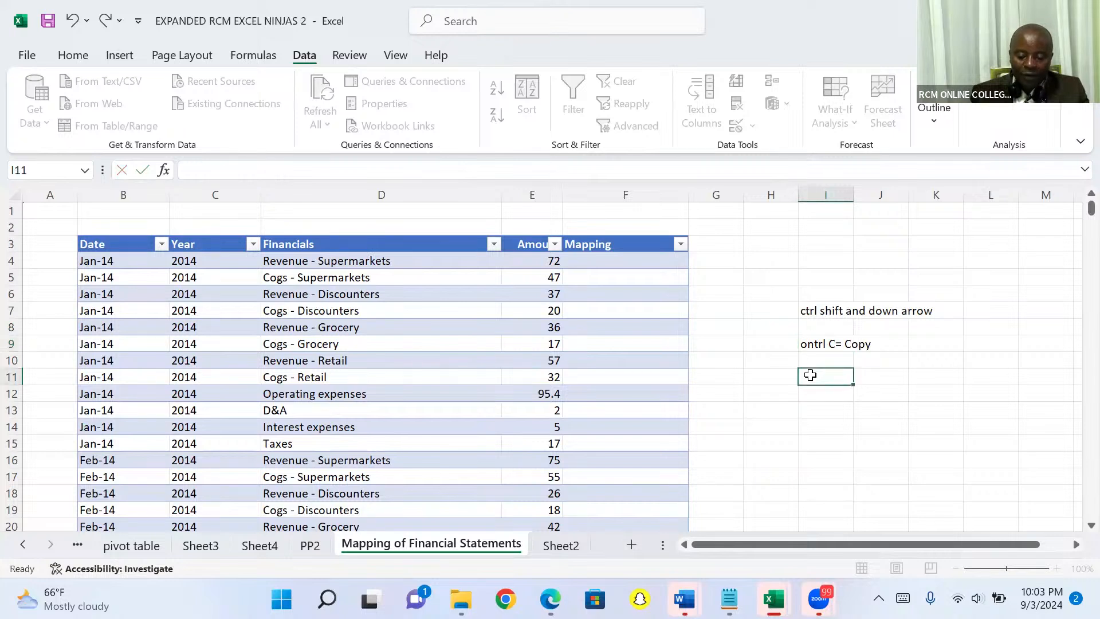
type("Cont")
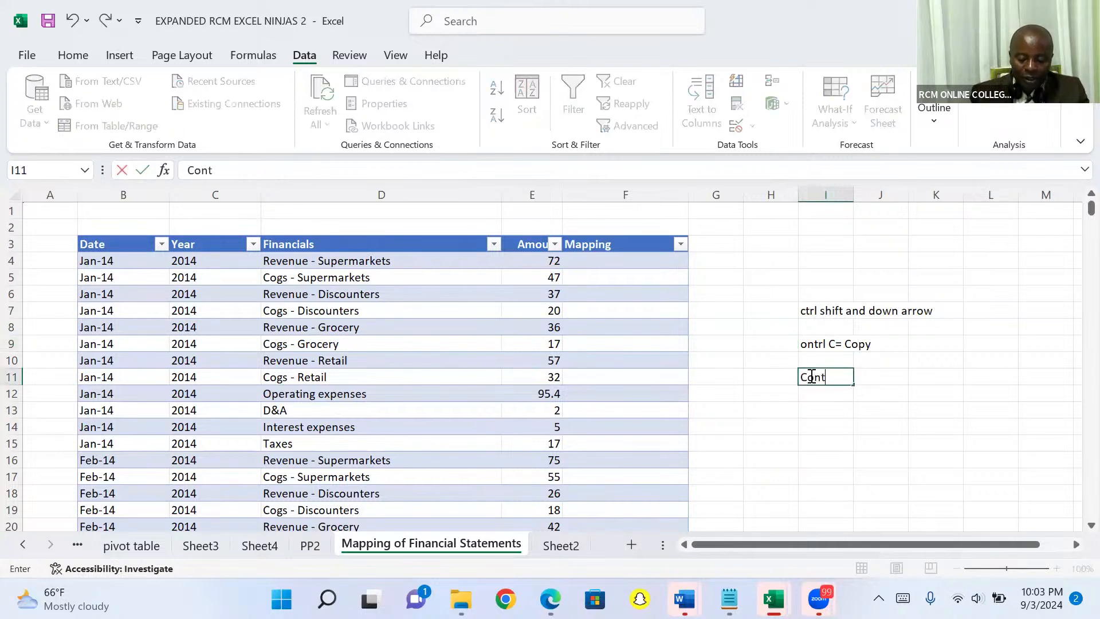
type("rol V to")
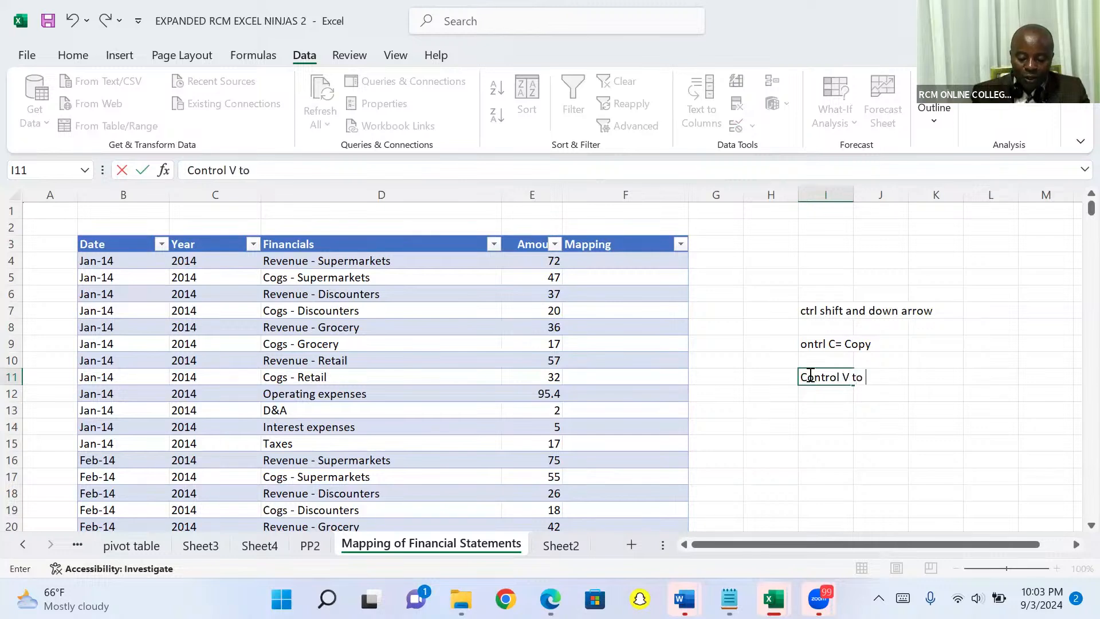
type(" Paste")
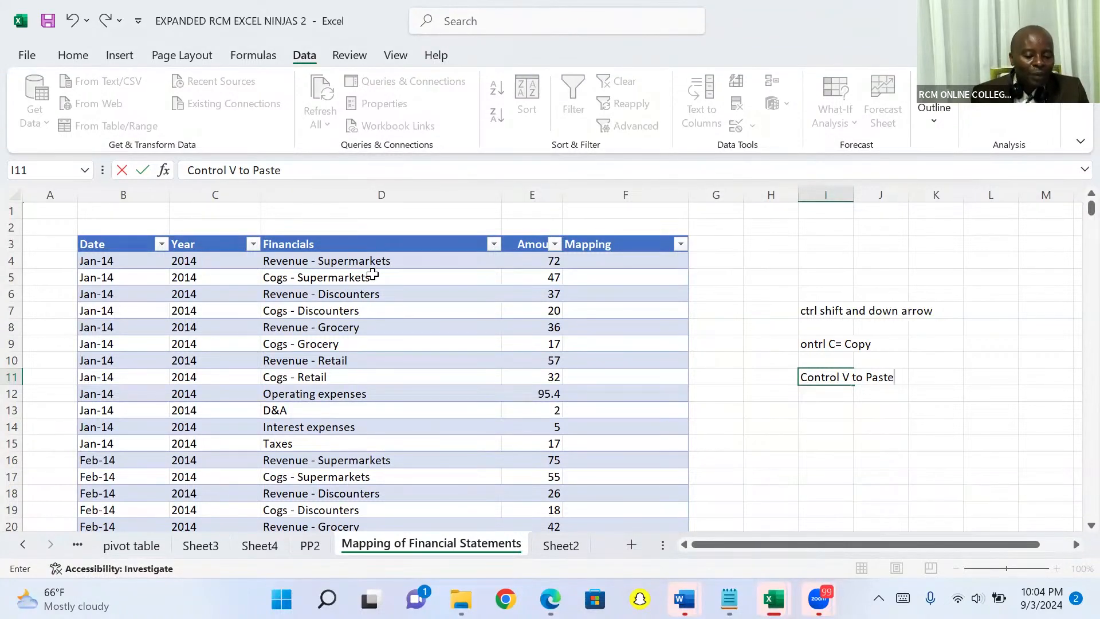
Filter the Financials column to all items matching "revenue", including Other revenue
left_click(493, 245)
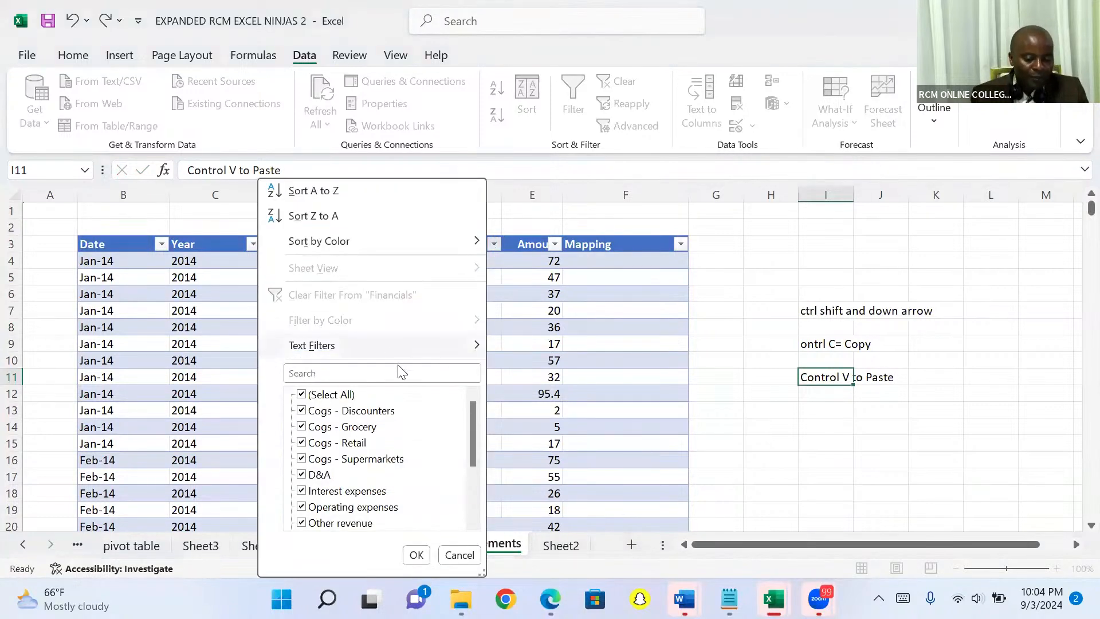
left_click(378, 375)
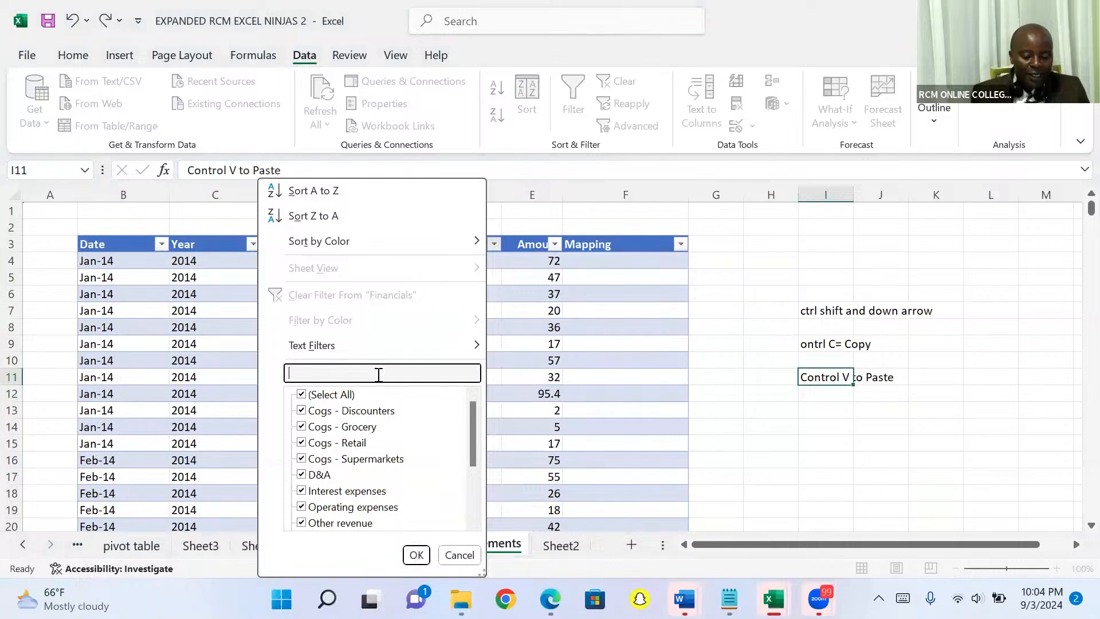
type("revenue")
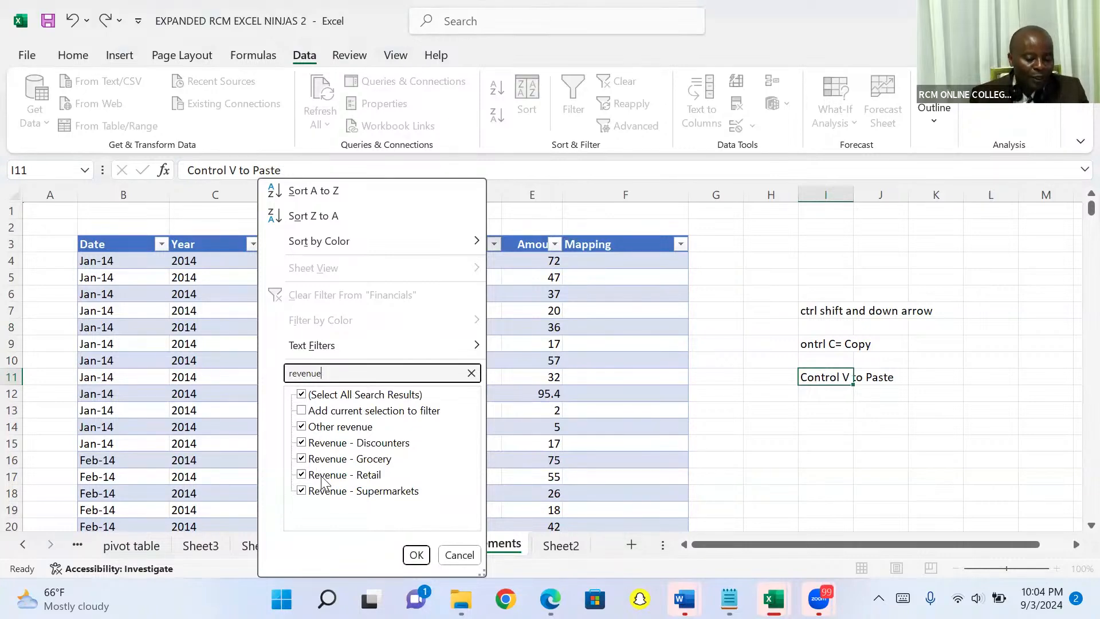
left_click(416, 556)
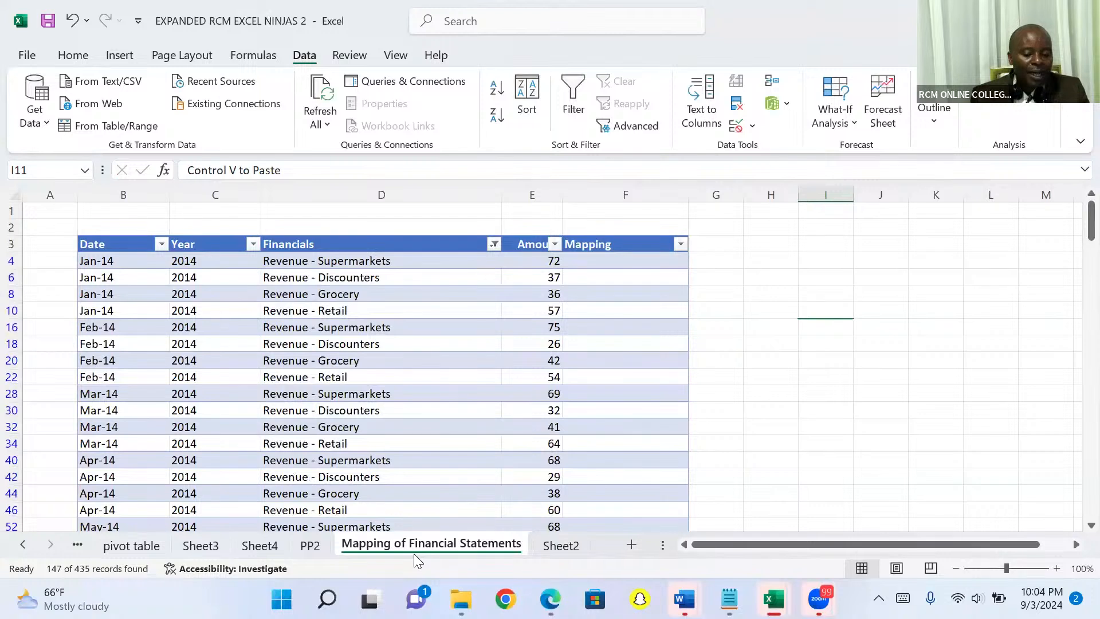
Enter the category "Revenue" in F4, the first filtered row of the Mapping column
left_click(593, 260)
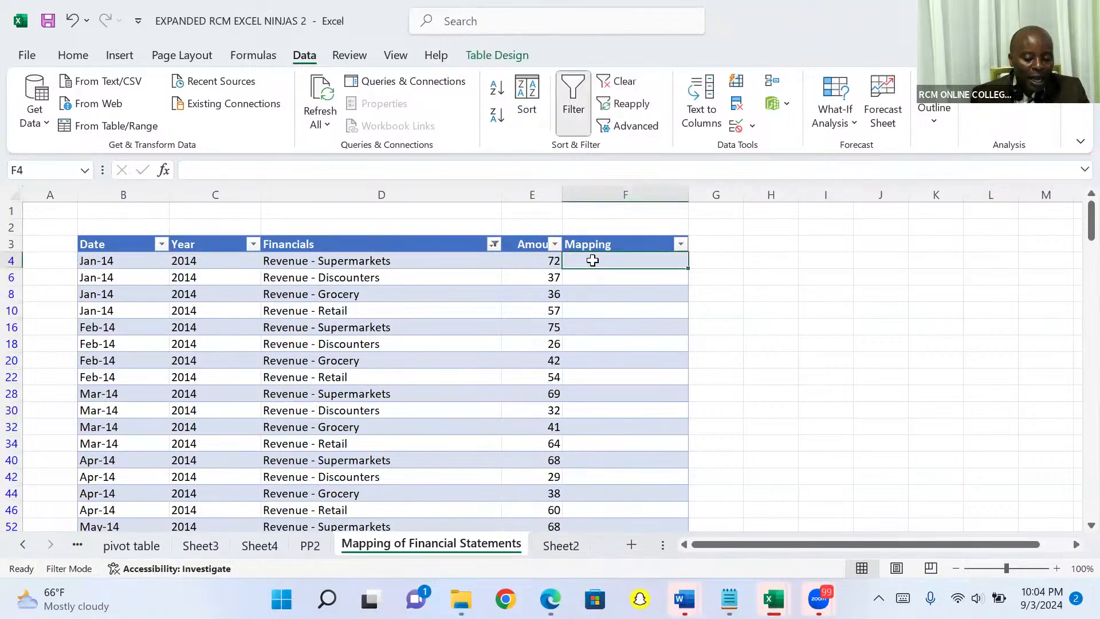
type("Re")
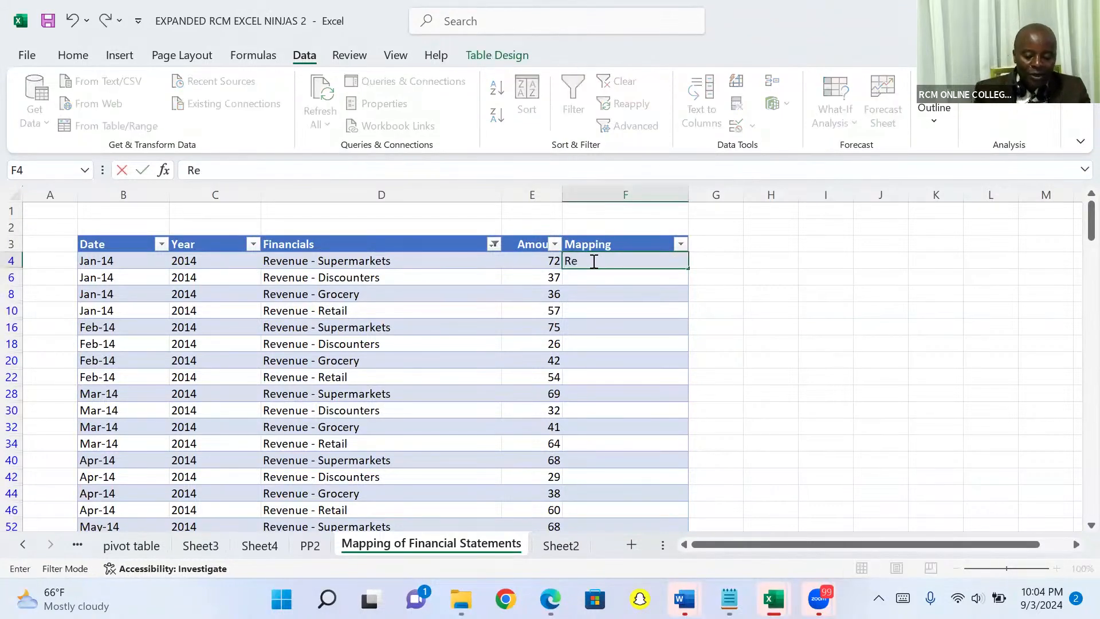
type("venue")
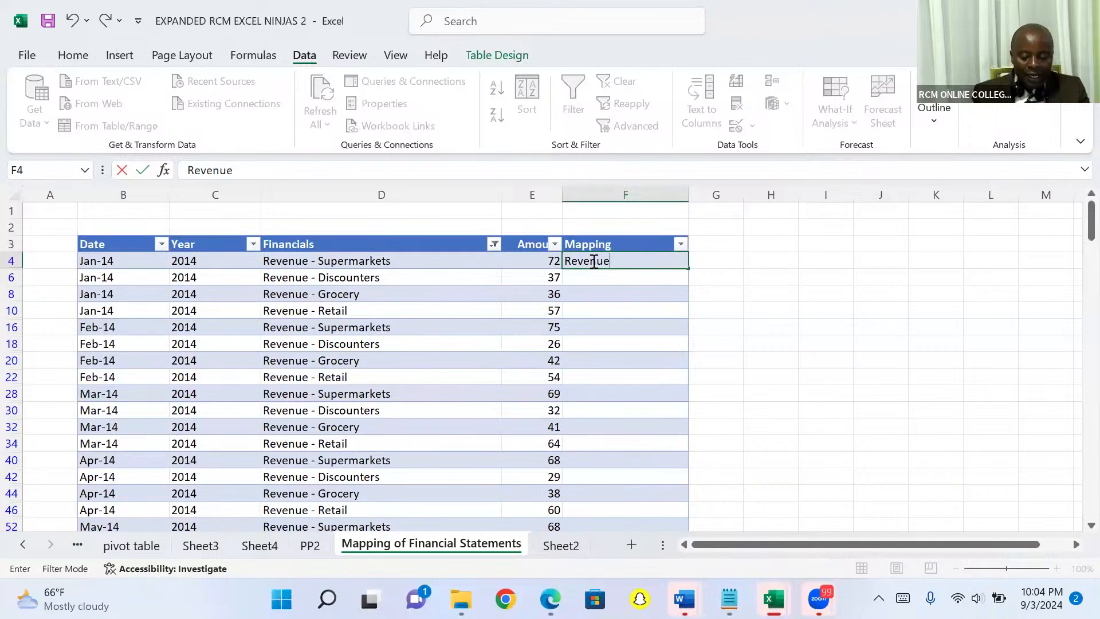
key("Return")
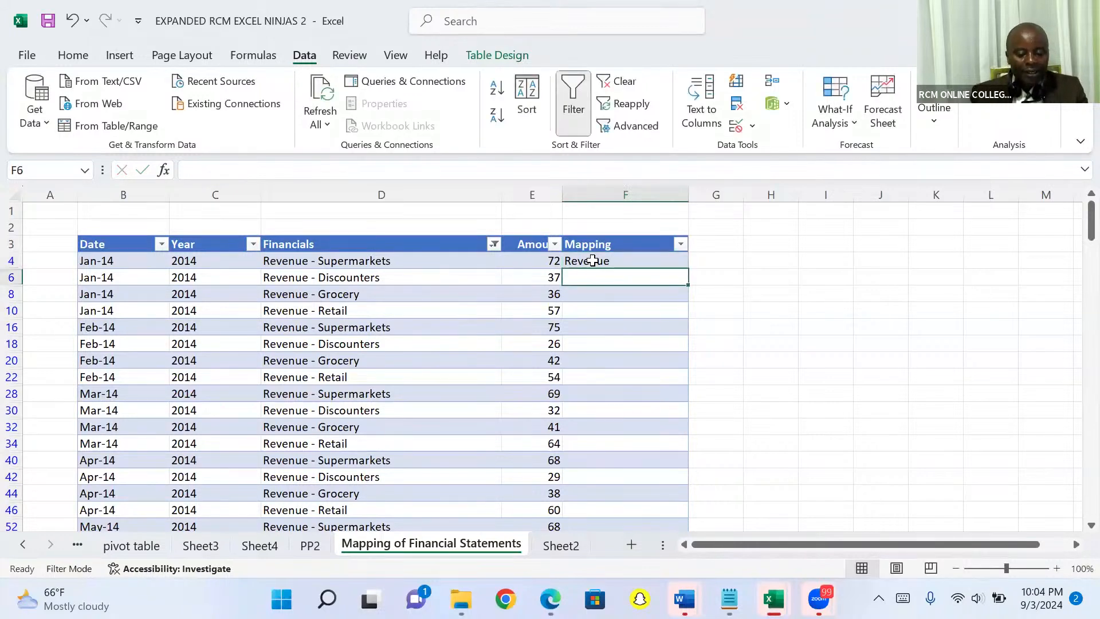
Copy the Revenue category from F4 and paste it over the whole of column F
left_click(593, 261)
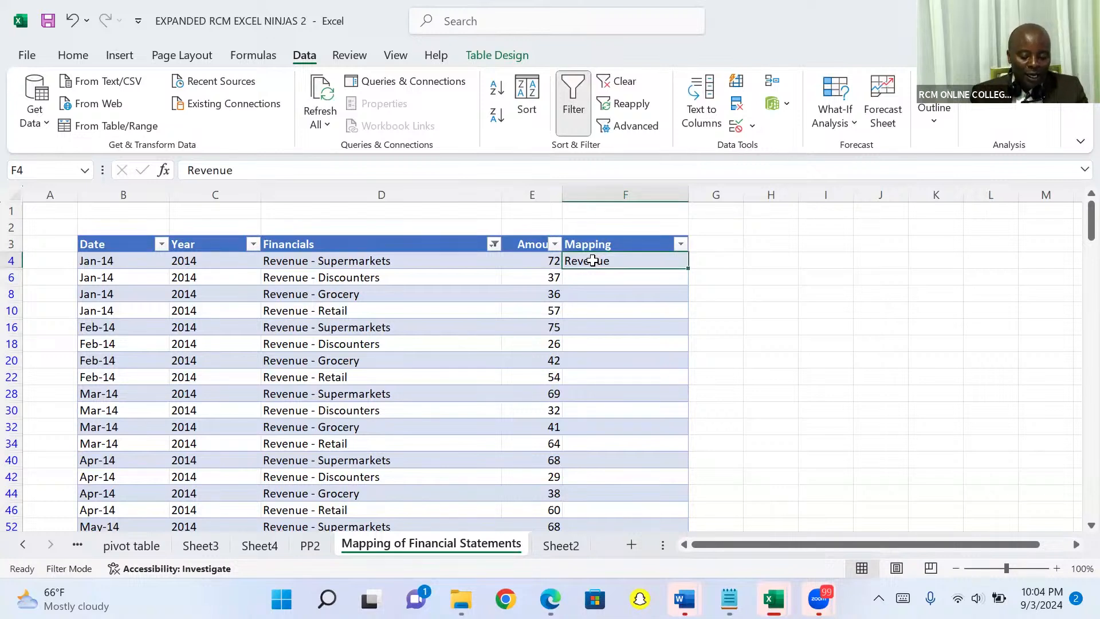
key("ctrl+c")
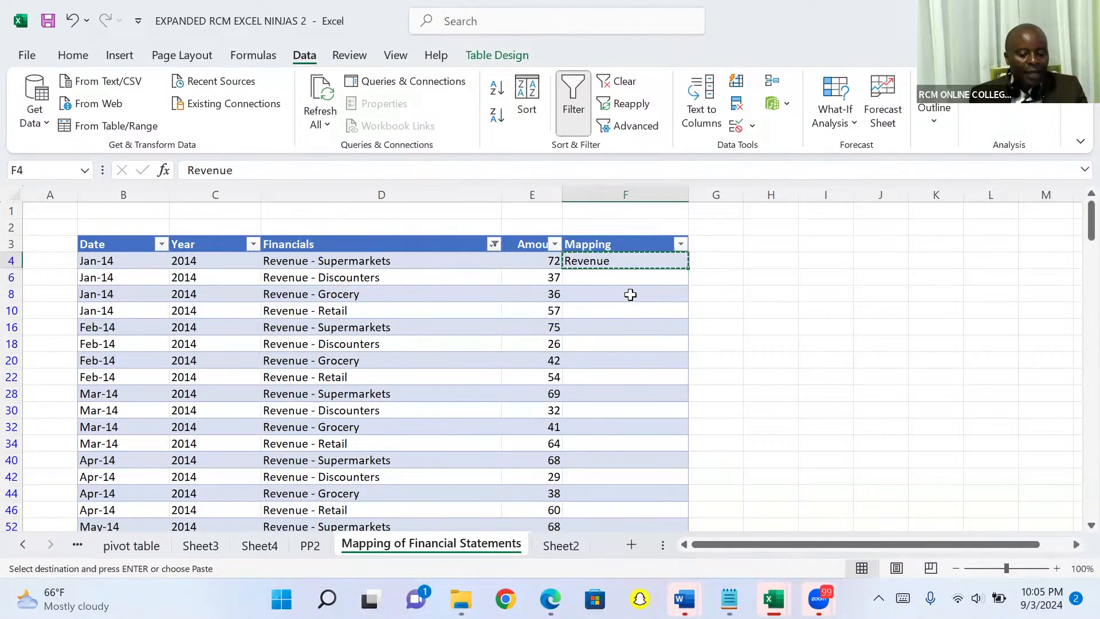
left_click(617, 185)
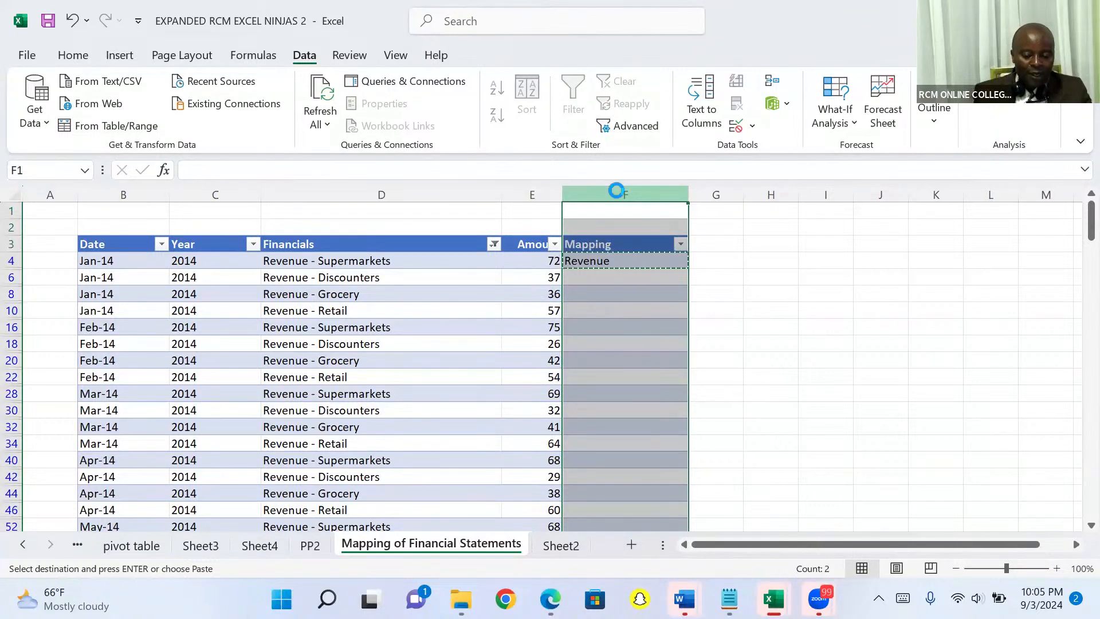
key("ctrl+v")
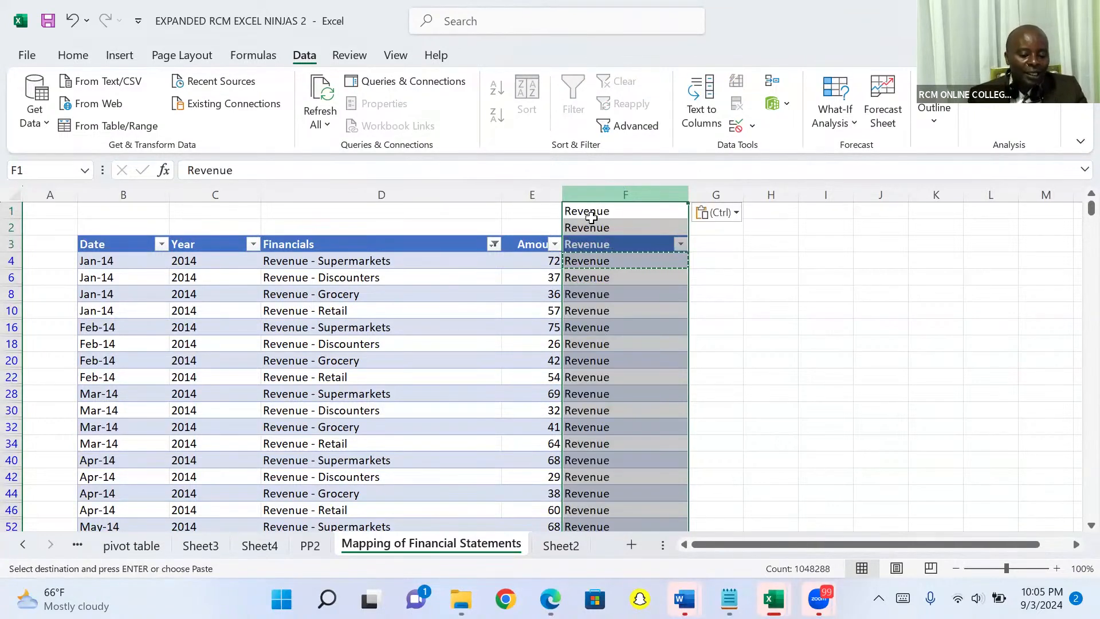
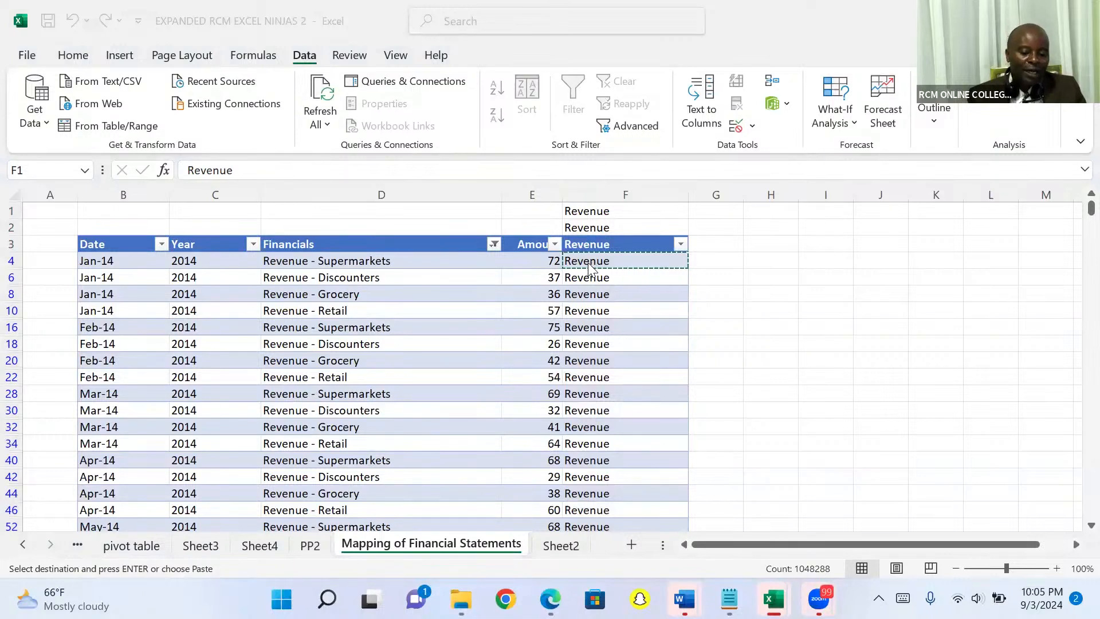
Change the Financials filter to show only the items matching "cogs"
left_click(495, 245)
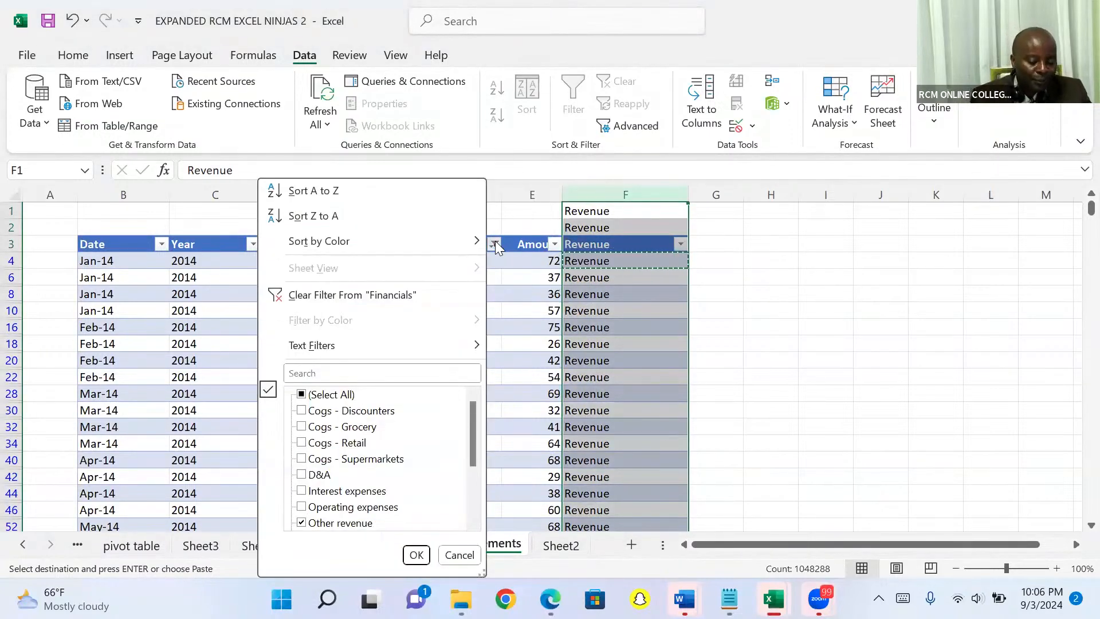
left_click(337, 369)
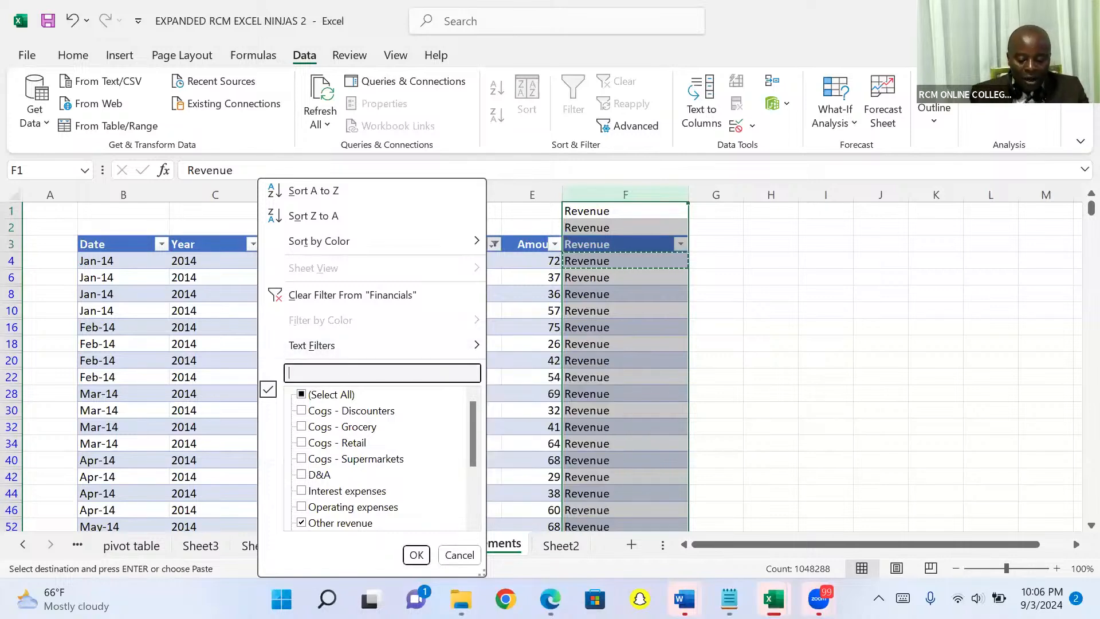
type("cogs")
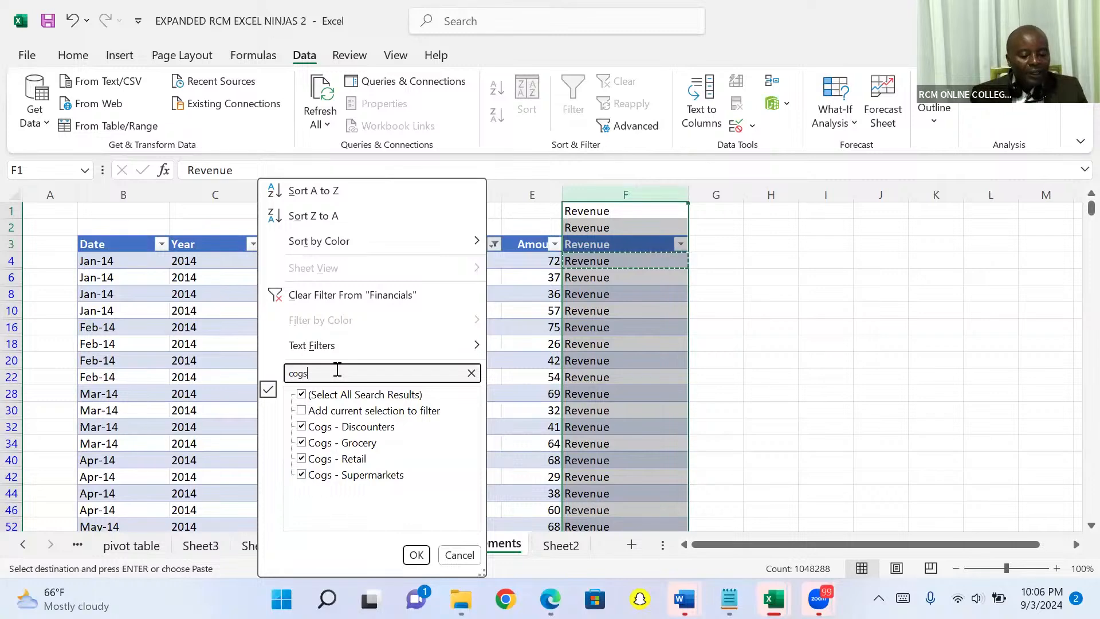
left_click(417, 554)
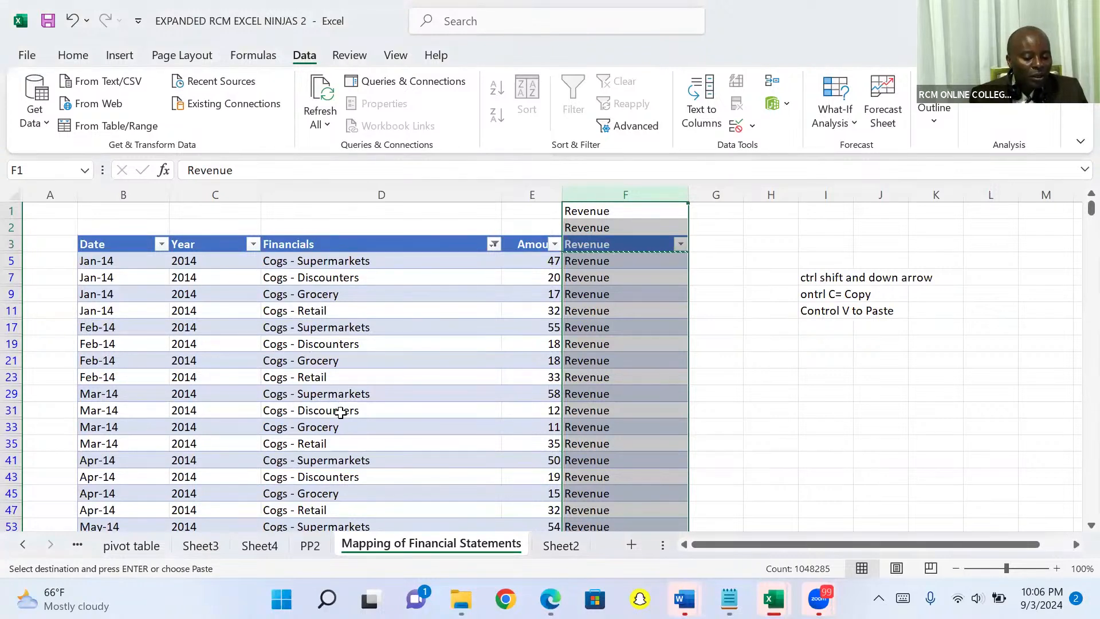
Enter the category "Cost of goods sold" in F5, the first row of the Cogs-filtered list
left_click(581, 264)
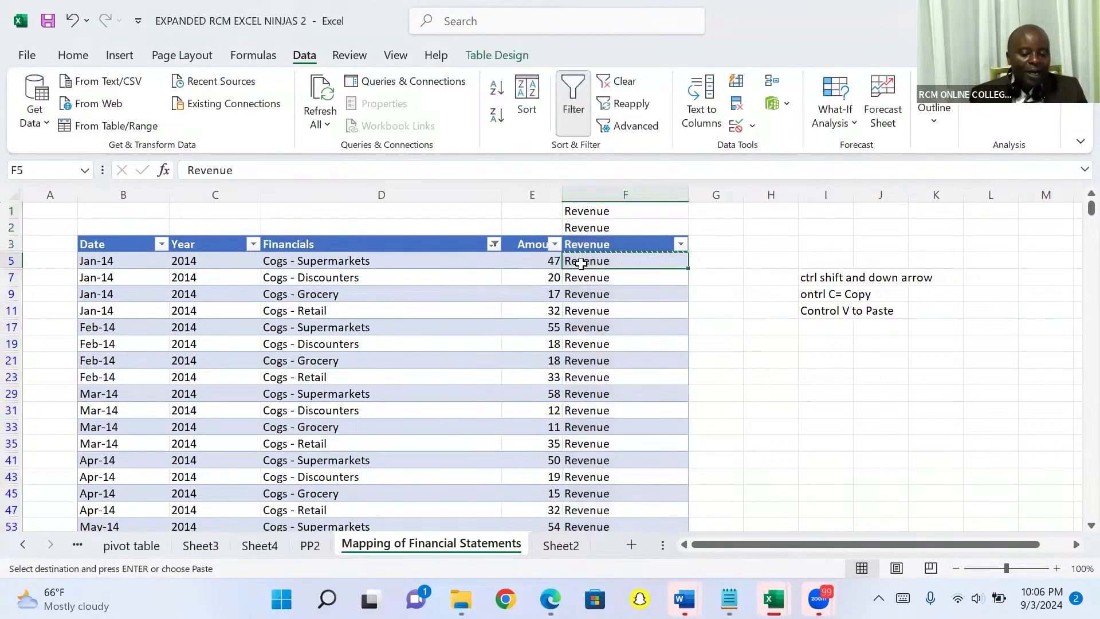
type("C")
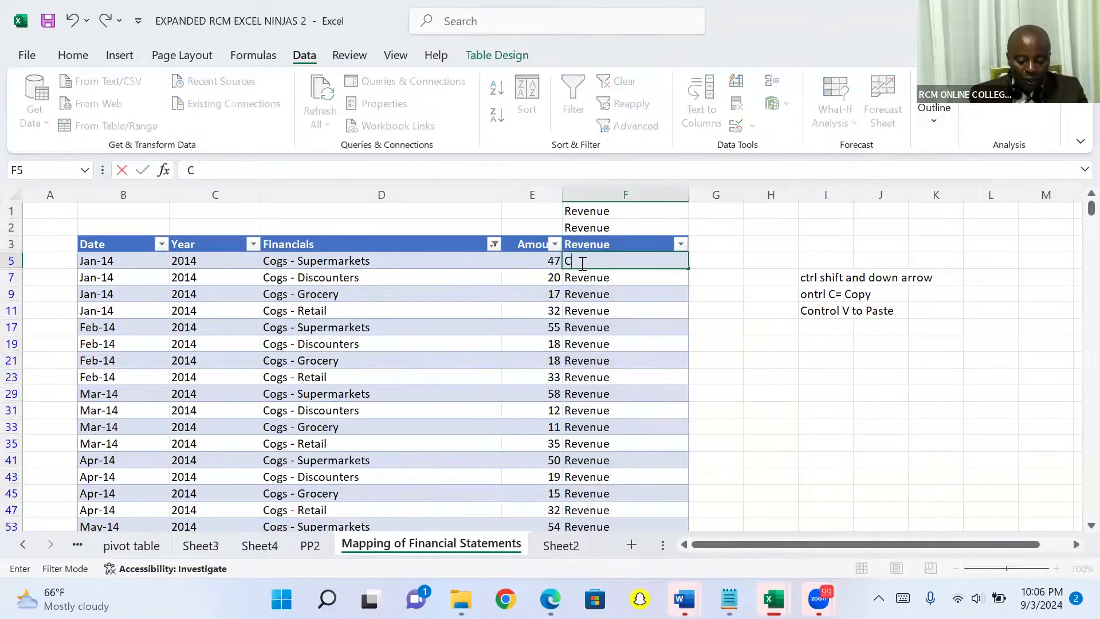
type("o")
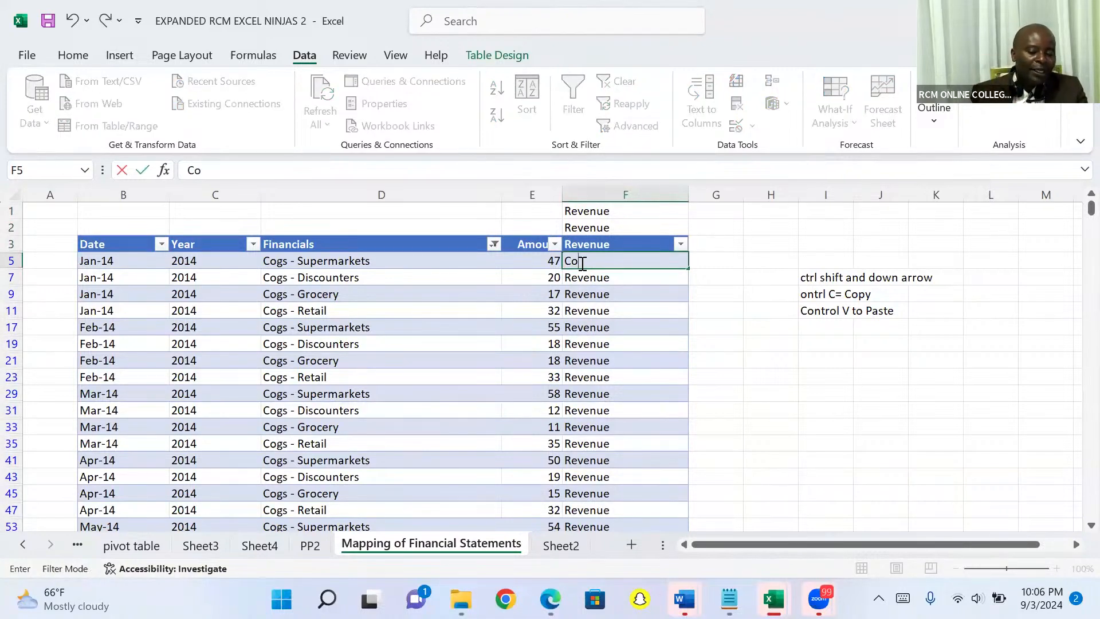
type("st of ")
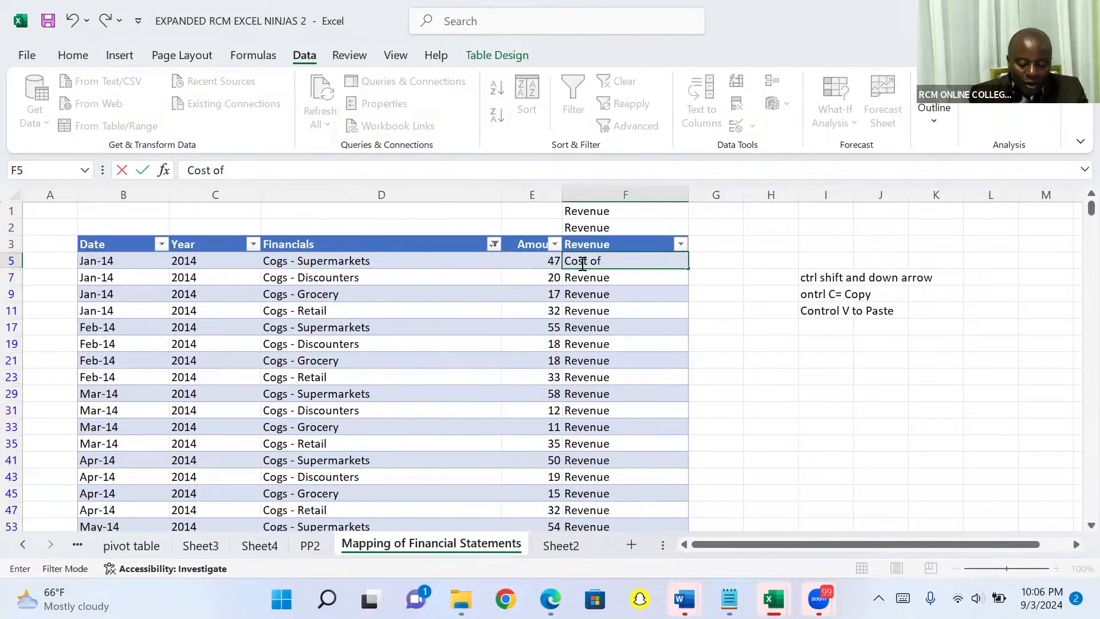
type("goods sold")
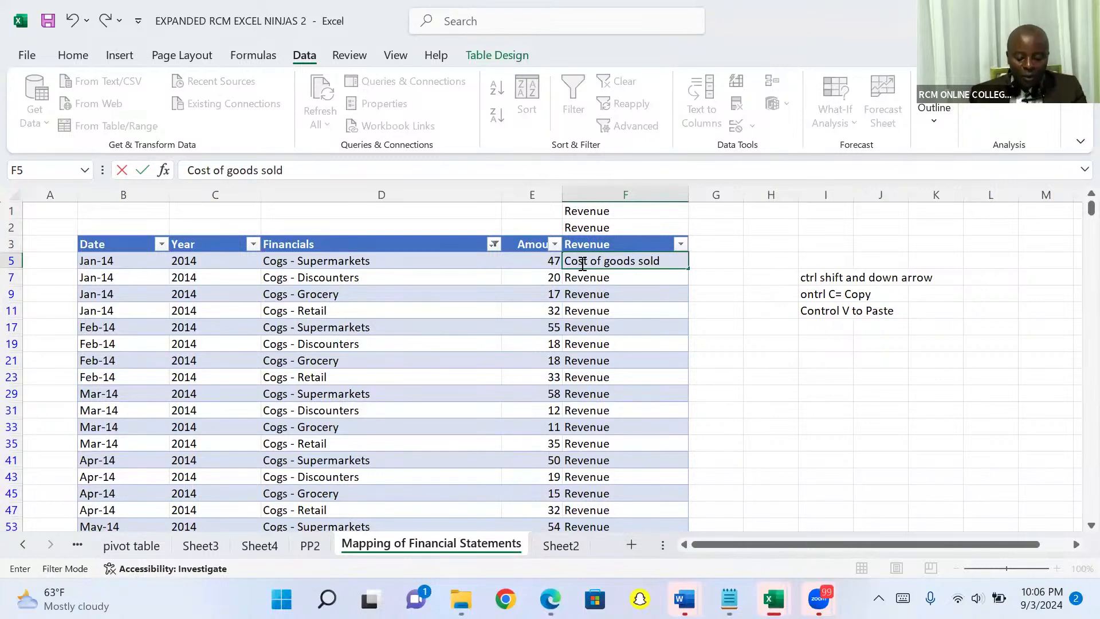
key("ctrl+Return")
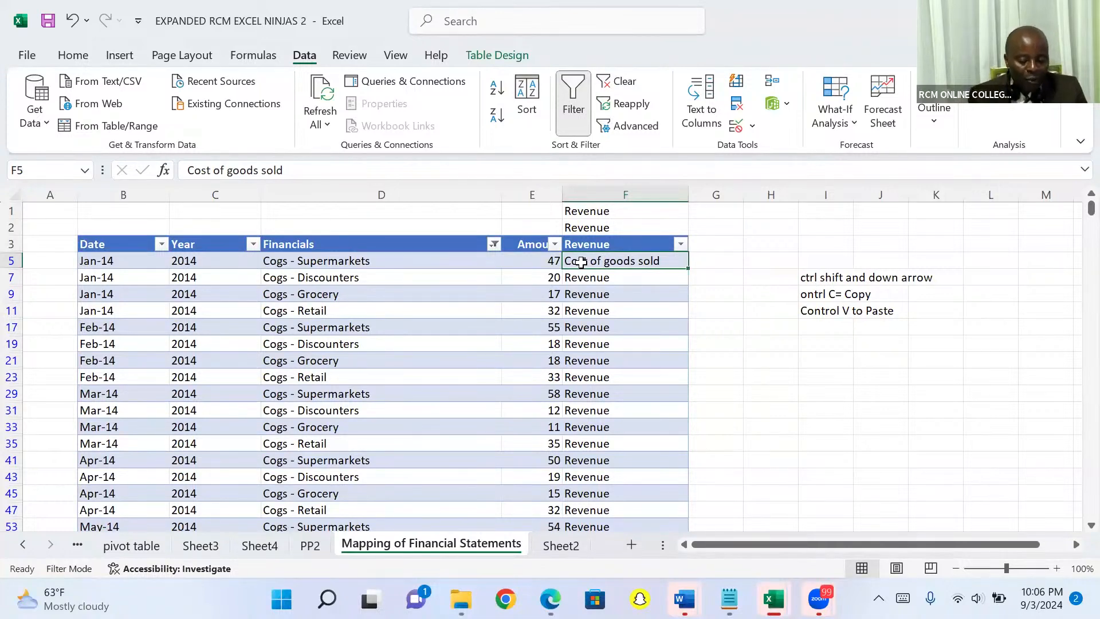
Copy the Cost of goods sold category from F5 and paste it over the whole of column F
key("ctrl+c")
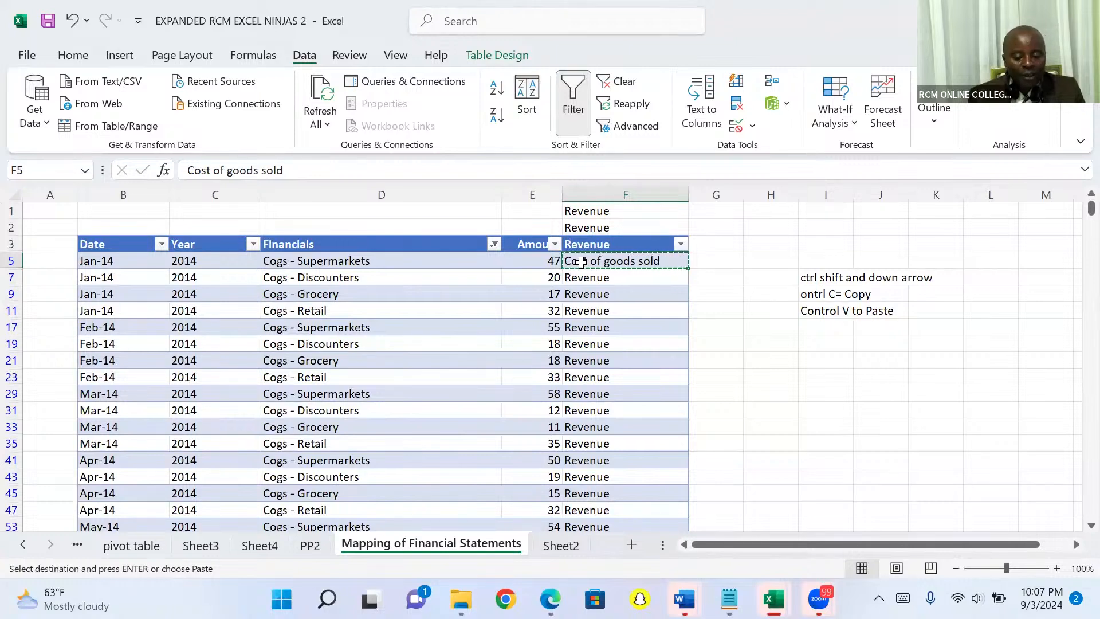
left_click(620, 191)
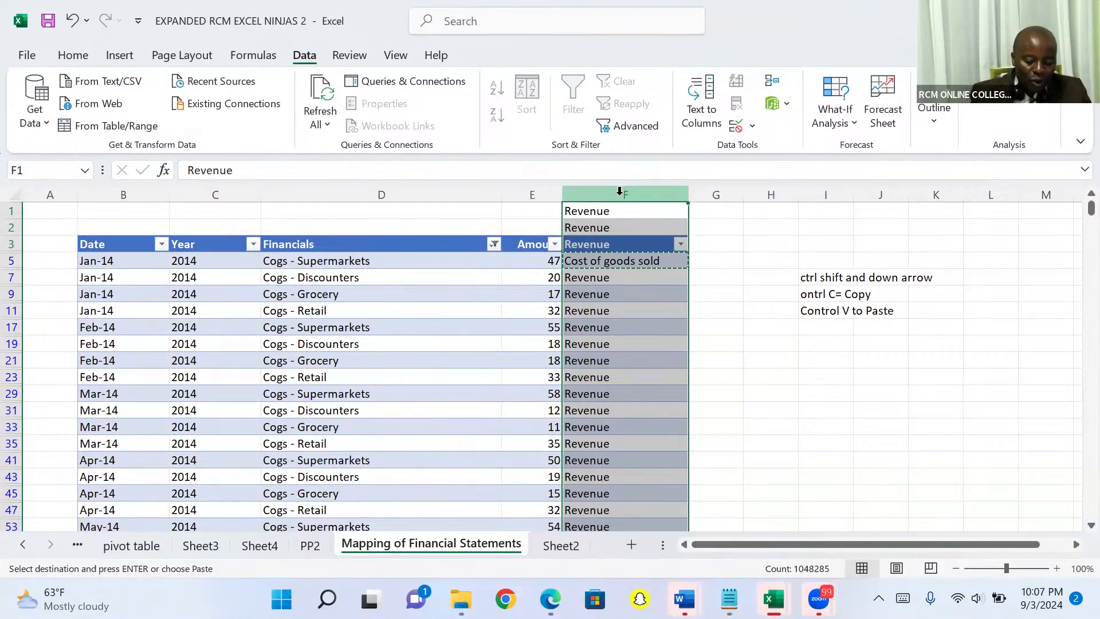
key("ctrl+v")
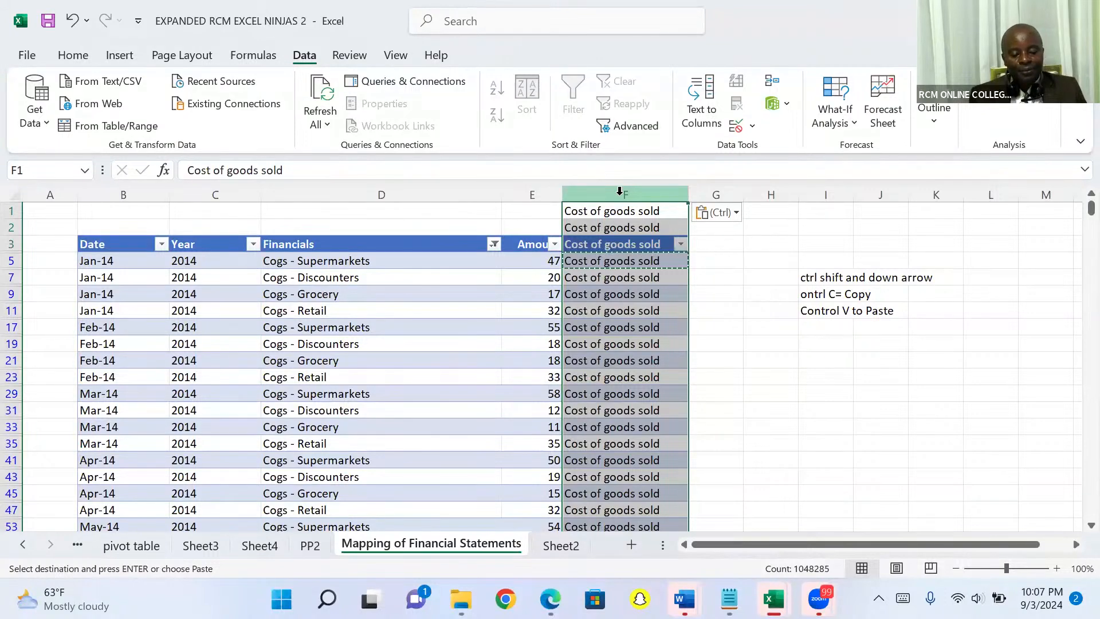
Change the Financials filter to show only Operating expenses, searching the filter list for "operat"
left_click(494, 245)
left_click(364, 372)
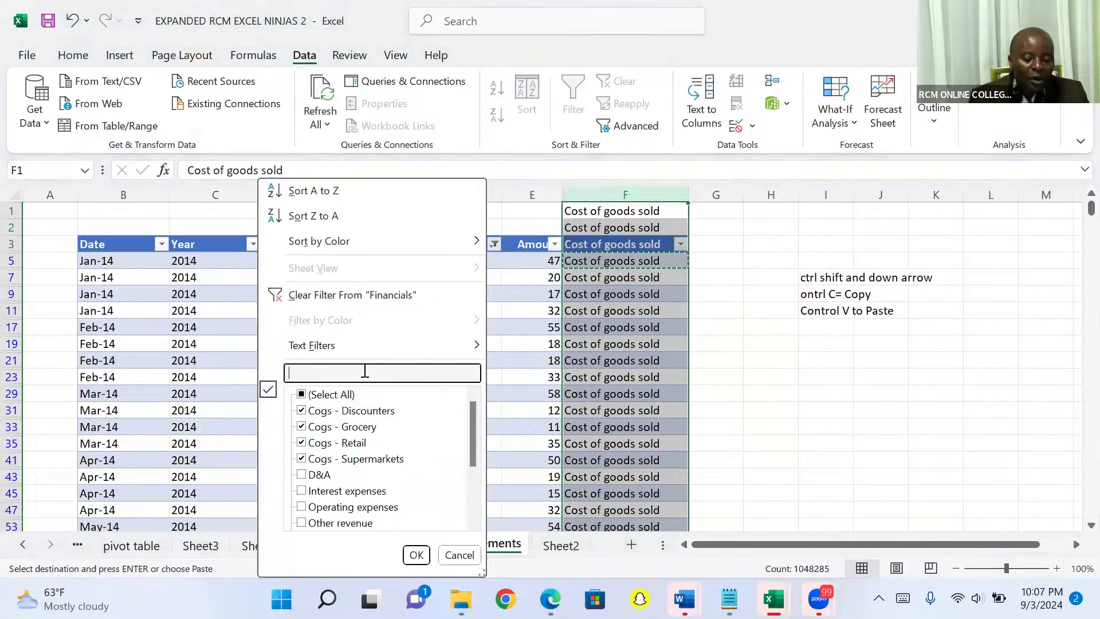
type("o")
type("pe")
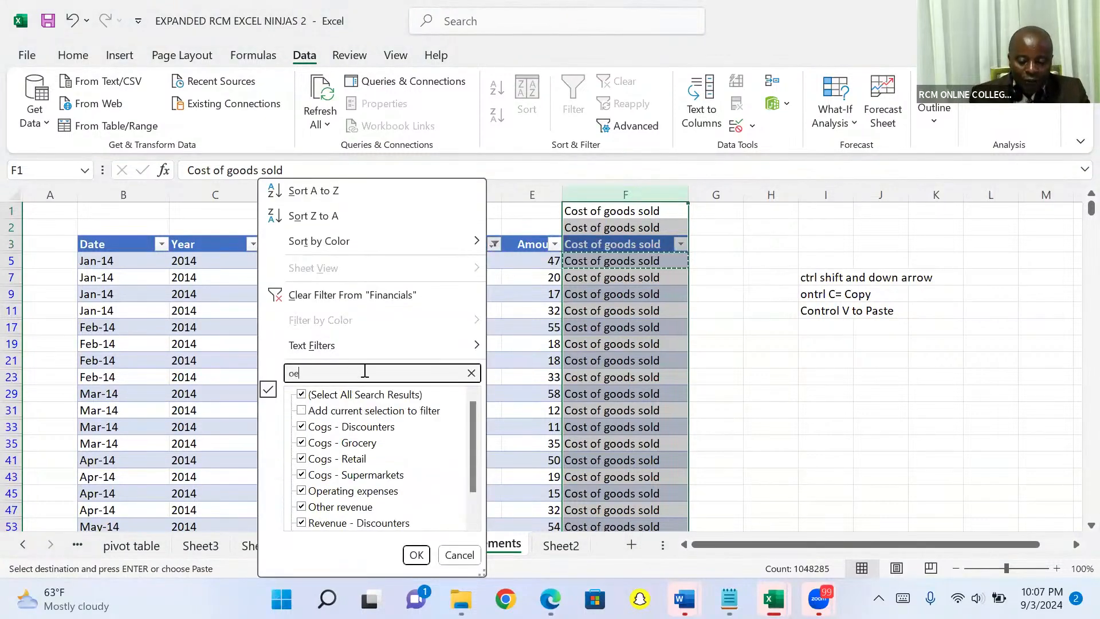
type("rat")
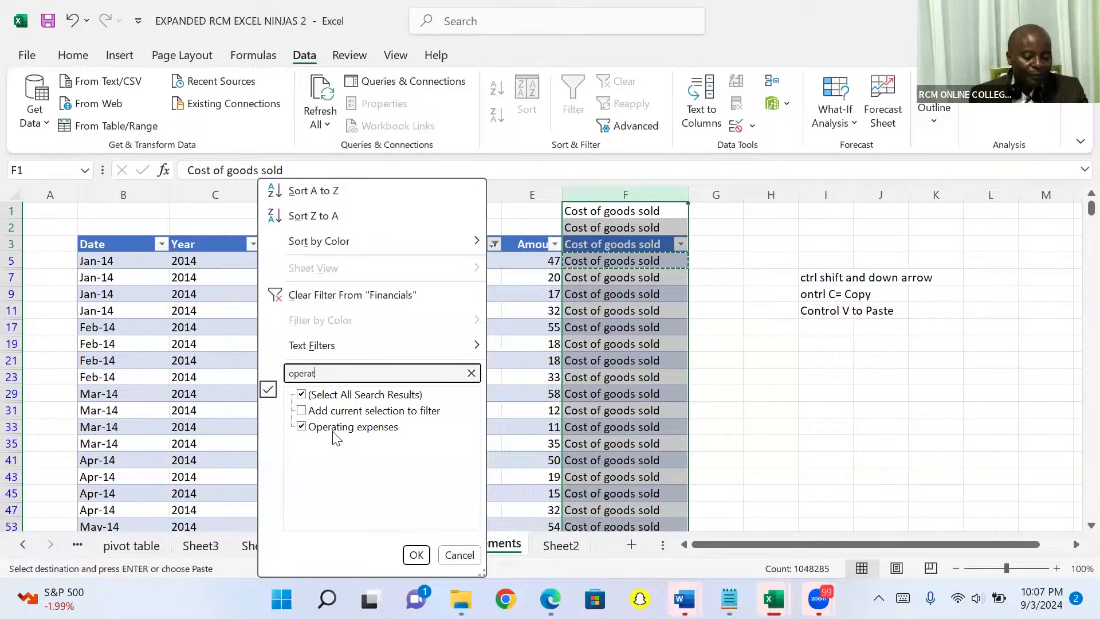
left_click(416, 555)
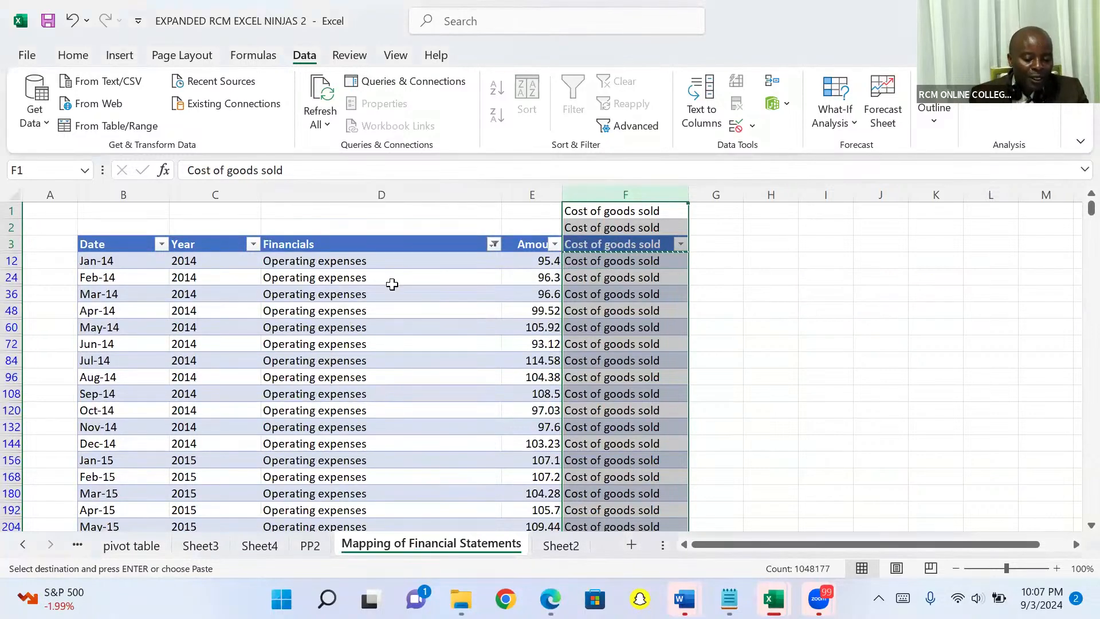
Copy Operating expenses from D12 into F12, and paste that category over the whole of column F
left_click(346, 265)
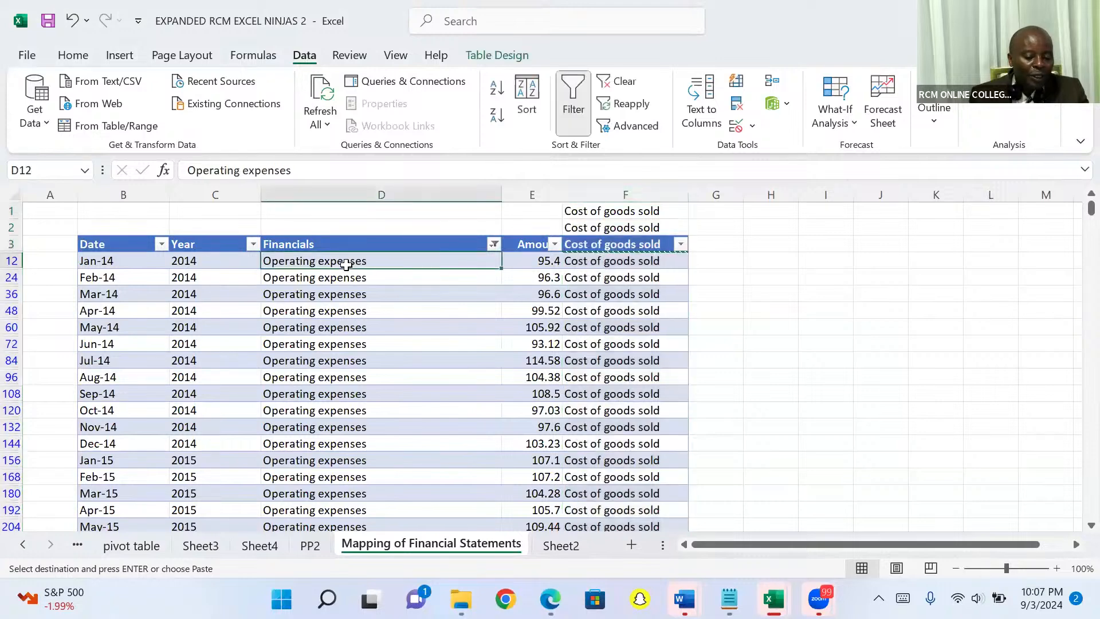
key("ctrl+c")
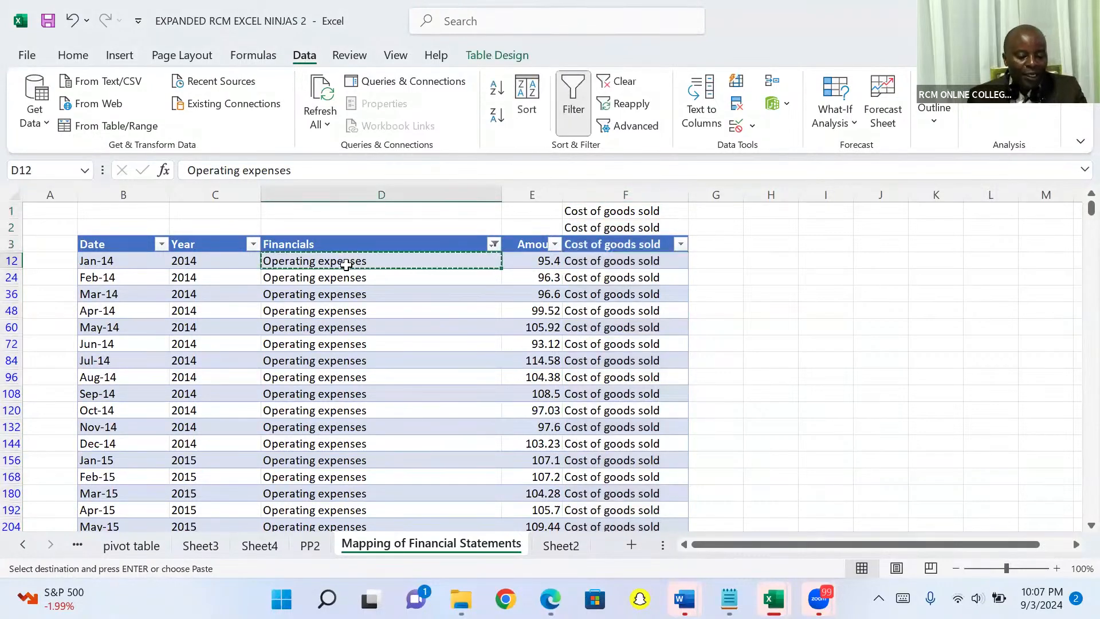
left_click(601, 264)
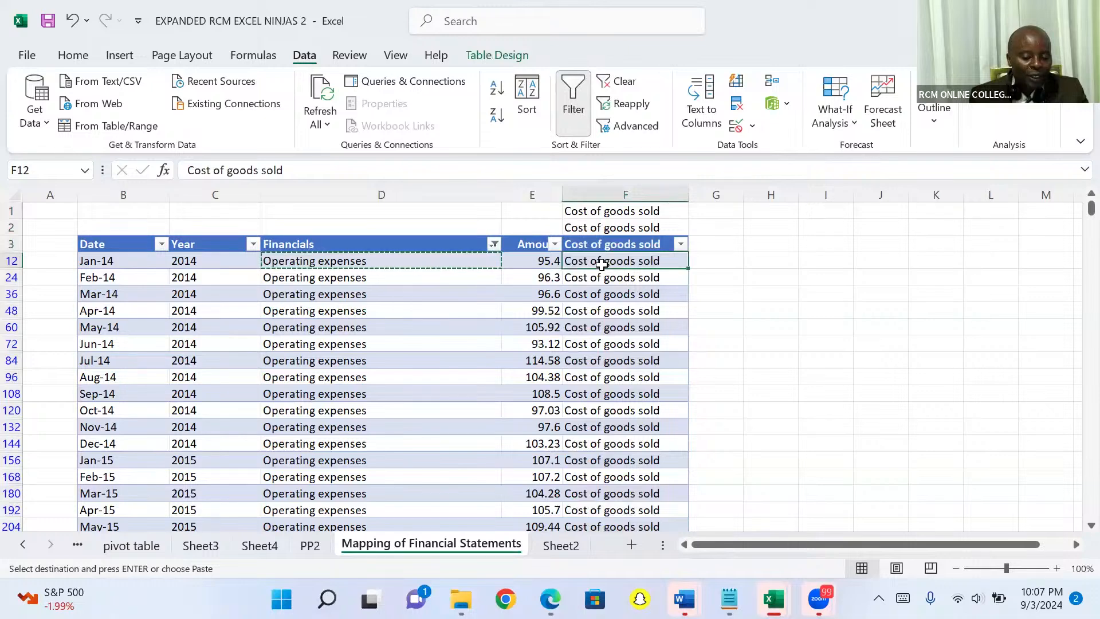
key("ctrl+v")
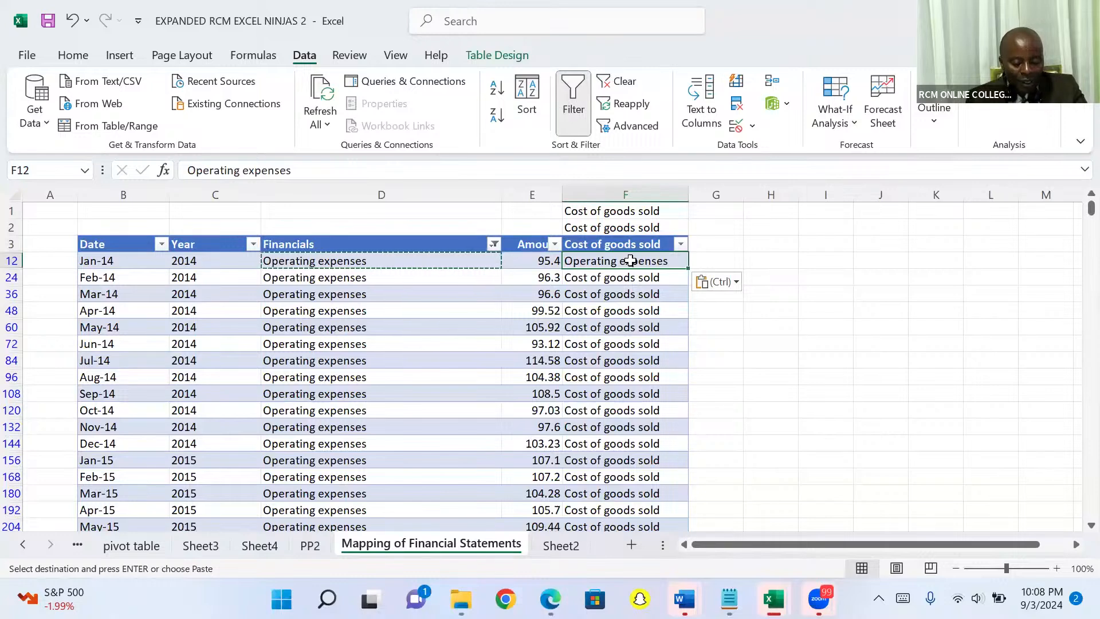
key("ctrl+c")
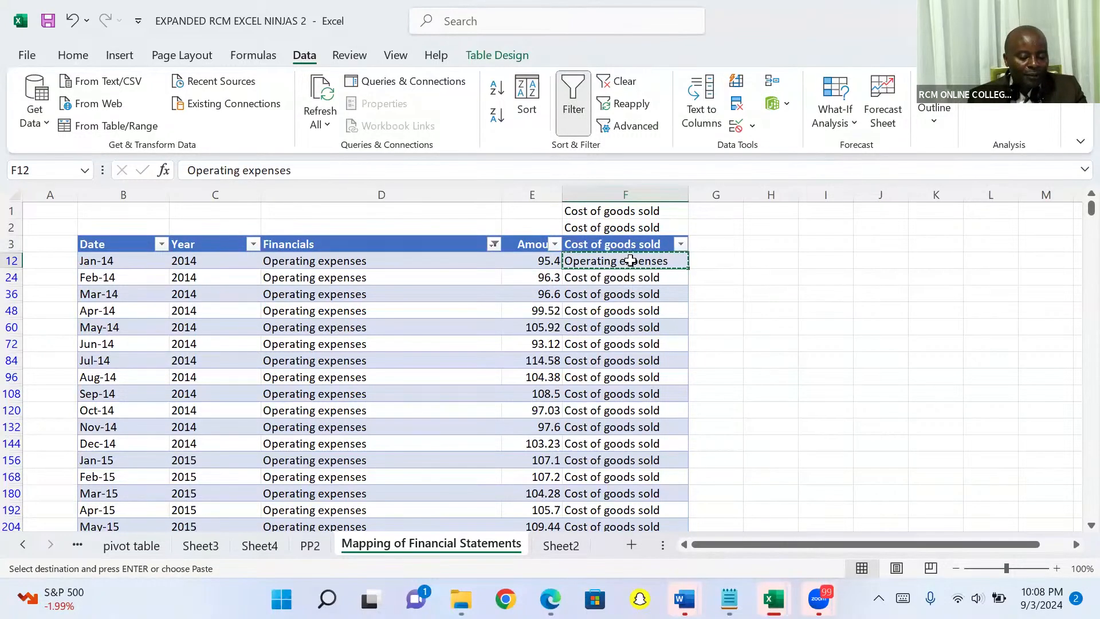
left_click(616, 192)
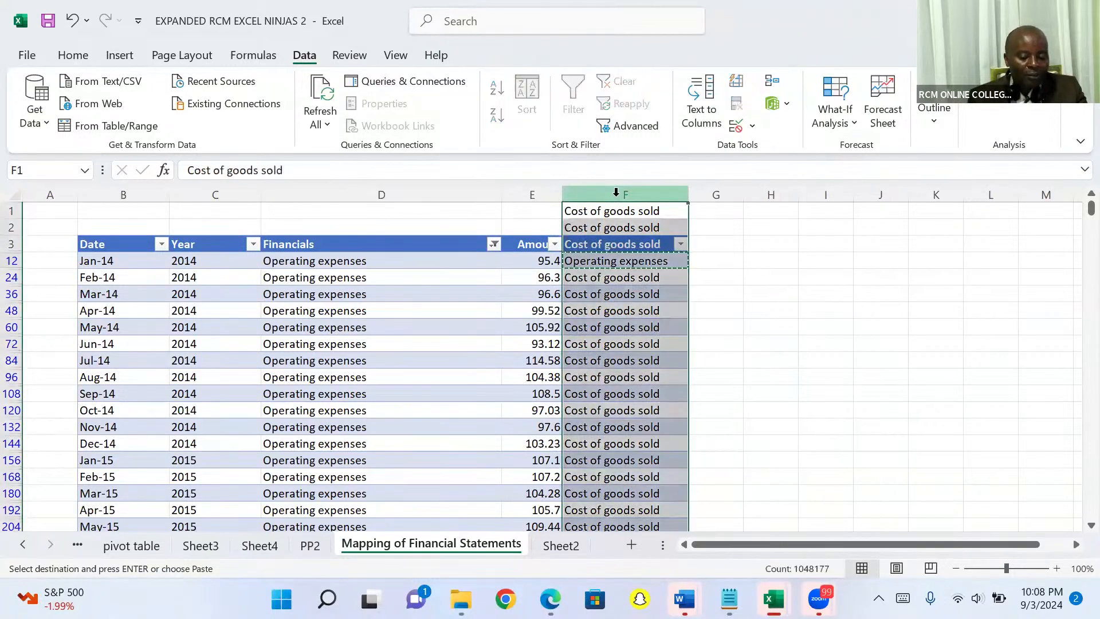
key("ctrl+v")
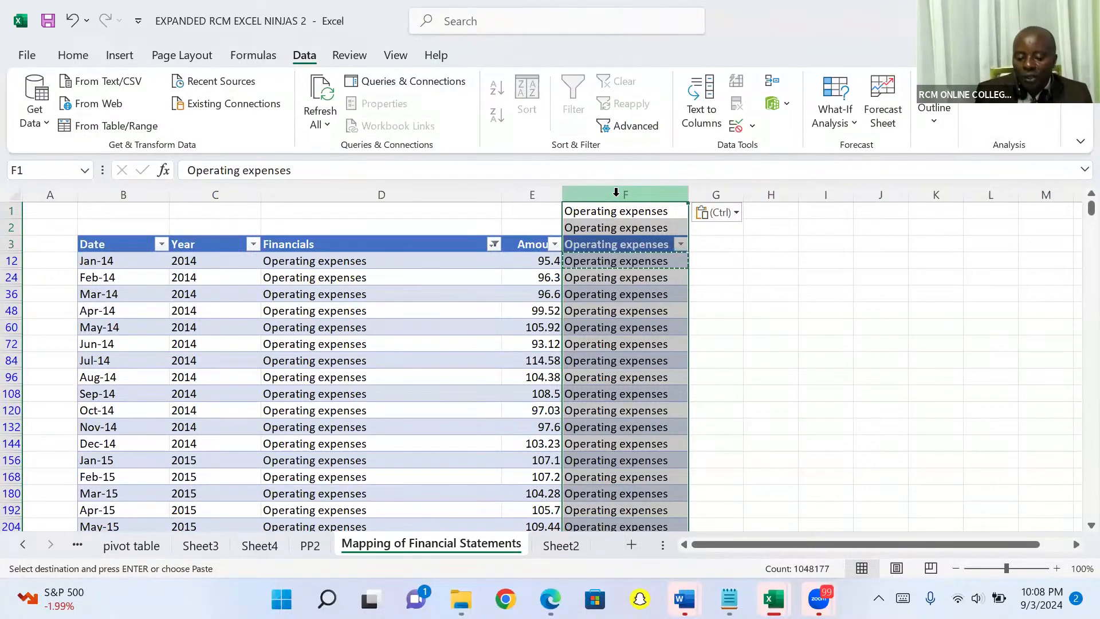
Change the Financials filter to show only the D&A items, searching the filter list for "d&"
left_click(493, 246)
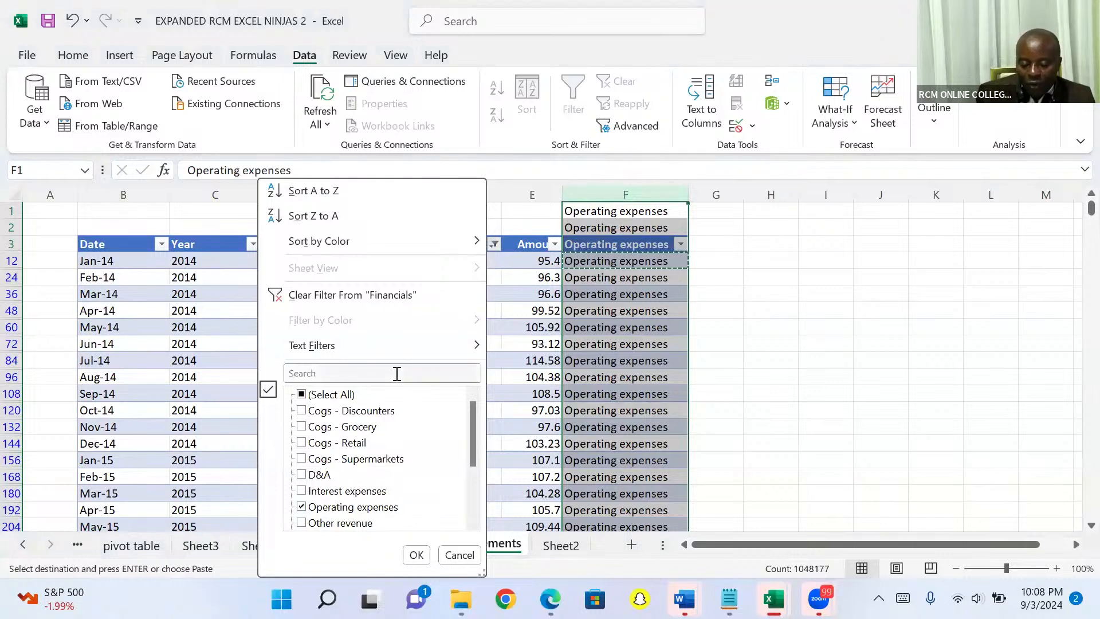
left_click(397, 373)
type("d")
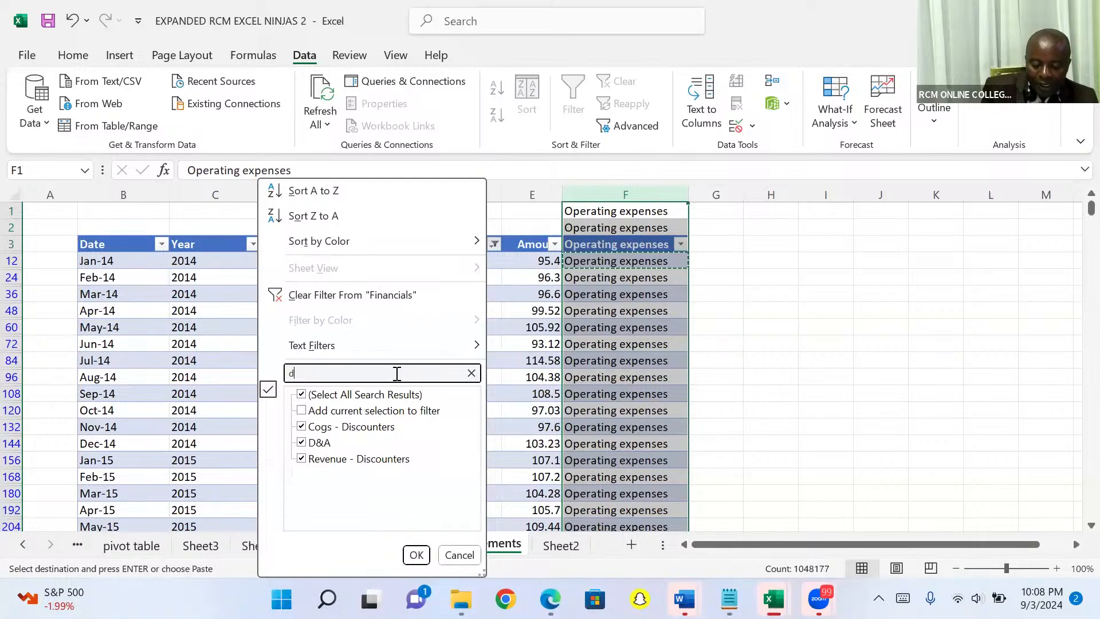
type("&")
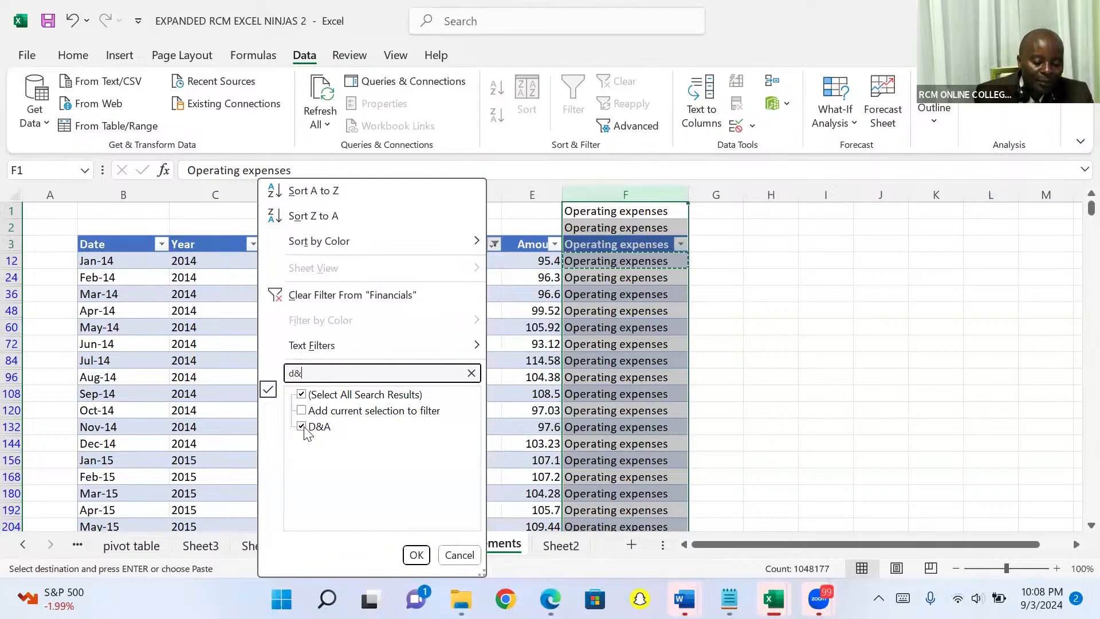
left_click(416, 555)
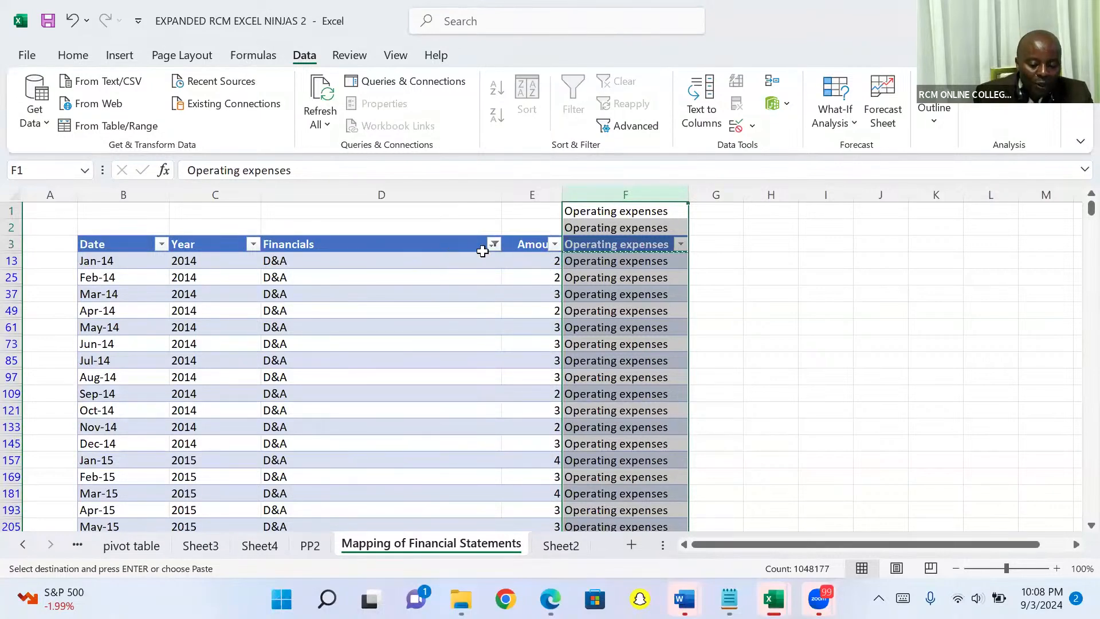
Enter the category "Depreciation and armotization" in F13, the first row of the D&A-filtered list
left_click(588, 261)
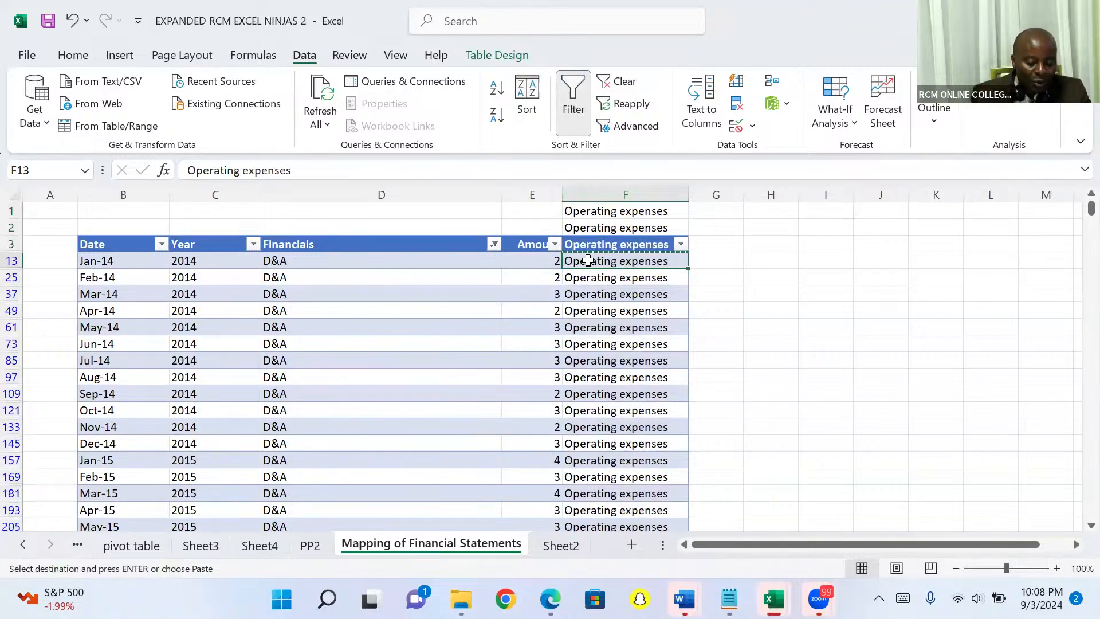
type("Dep")
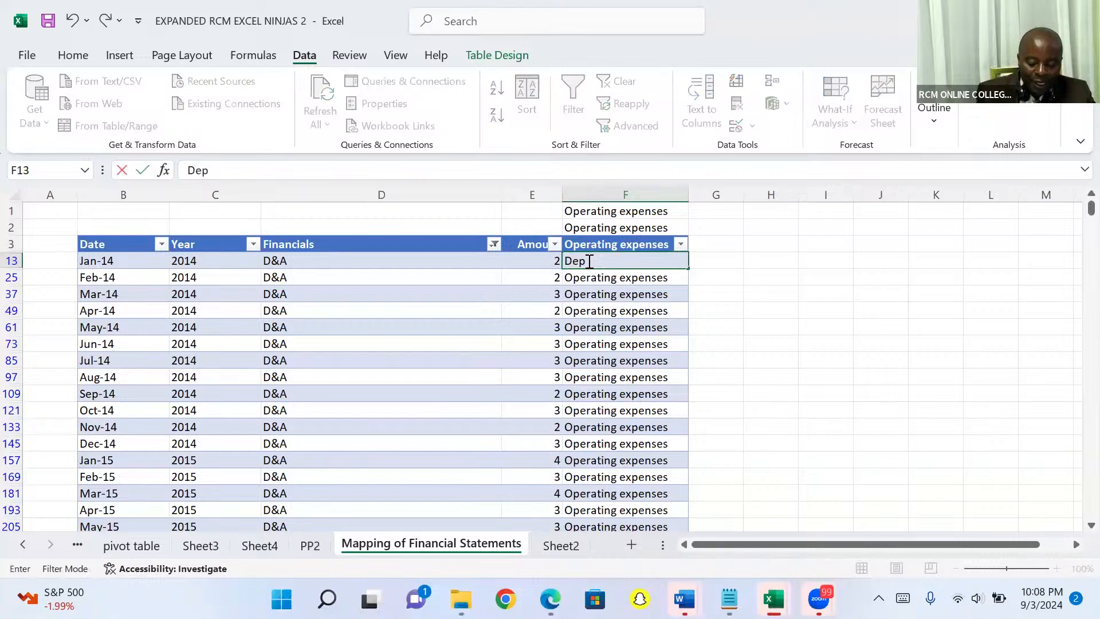
type("reciati")
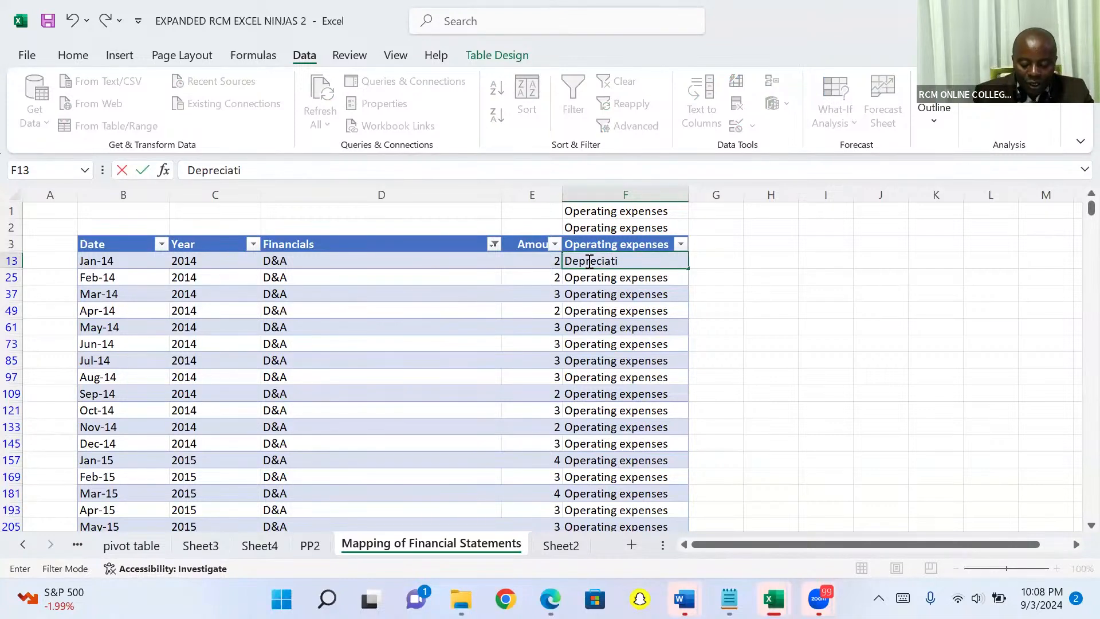
type("on and ar")
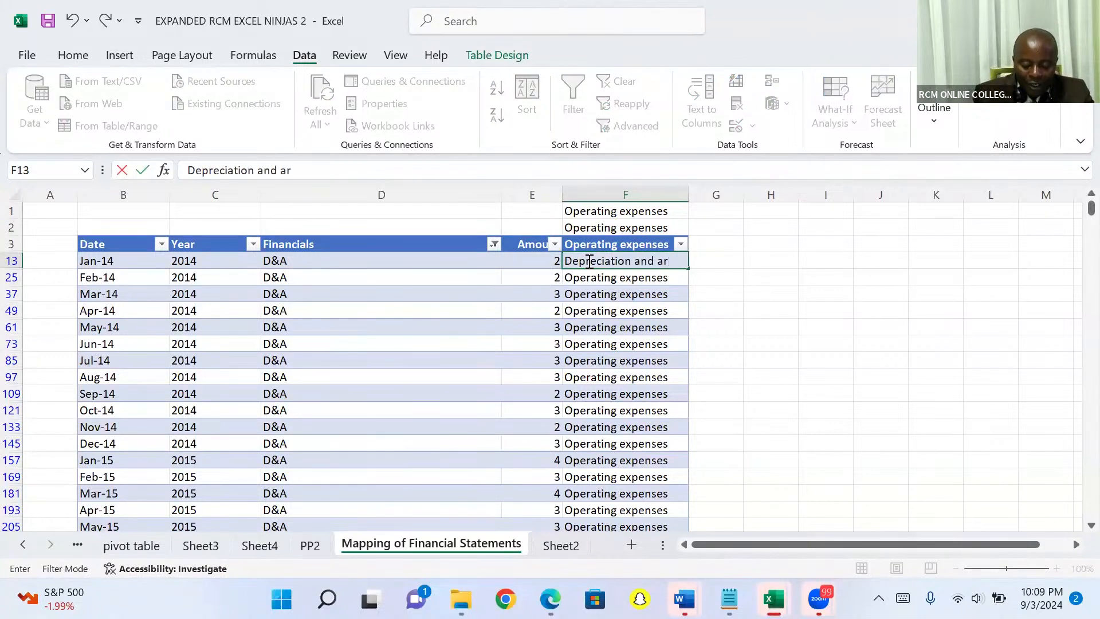
type("motiz")
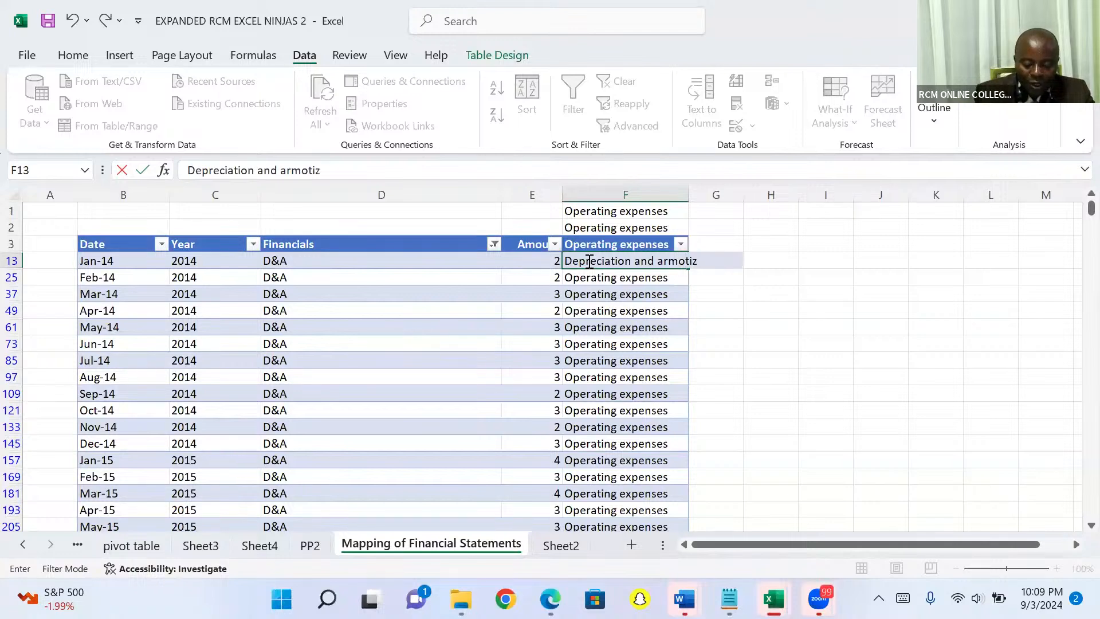
type("at")
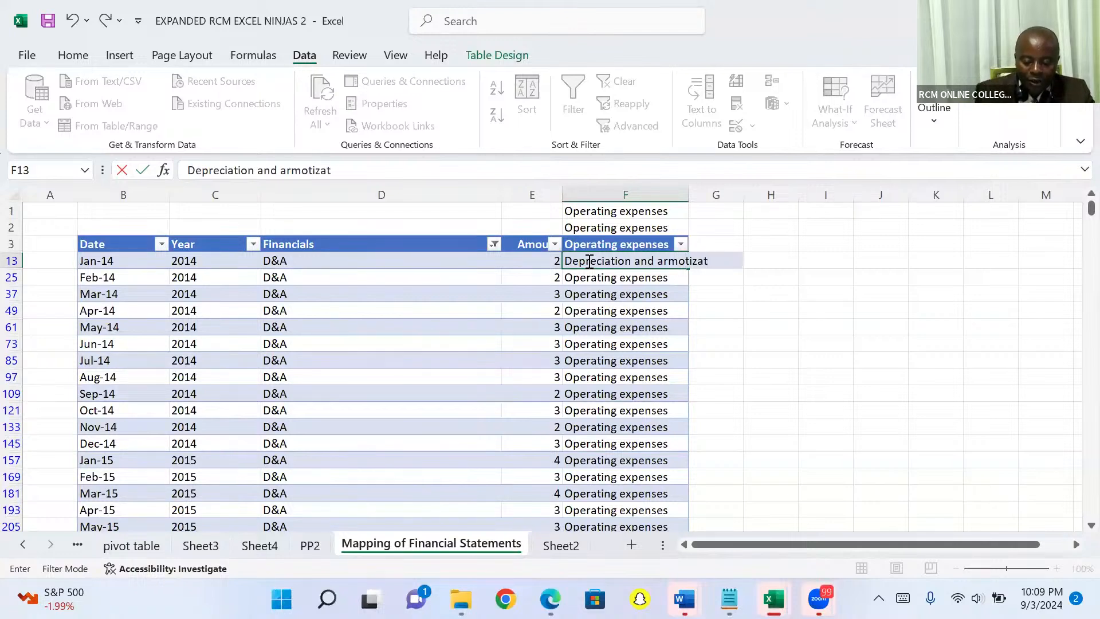
type("ion")
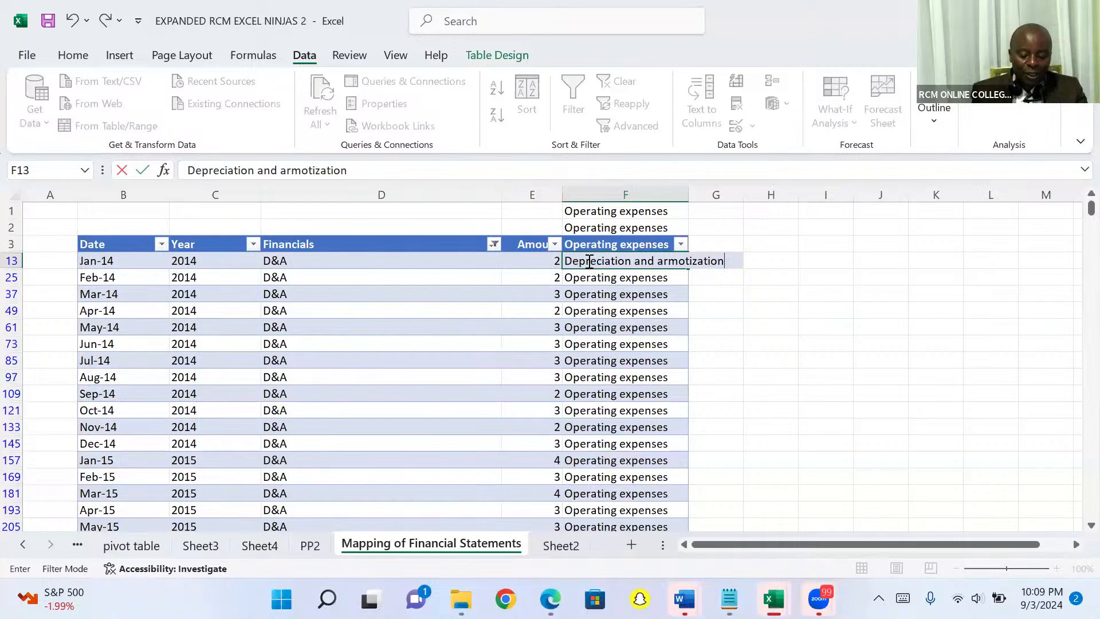
key("ctrl+Return")
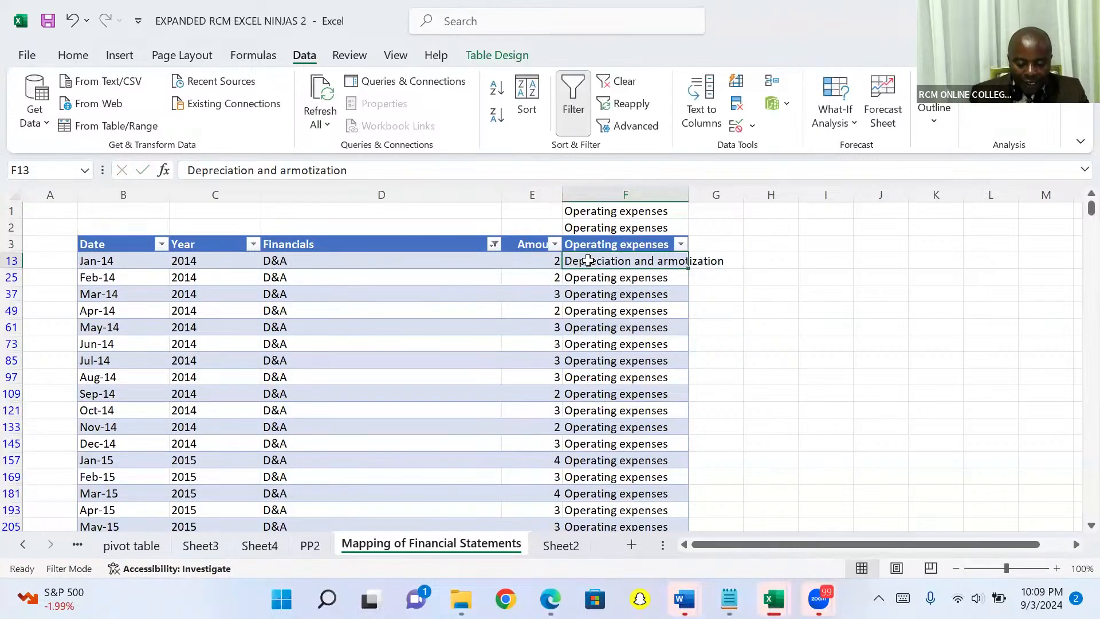
Copy the Depreciation and armotization category from F13 and paste it over the whole of column F
key("ctrl+c")
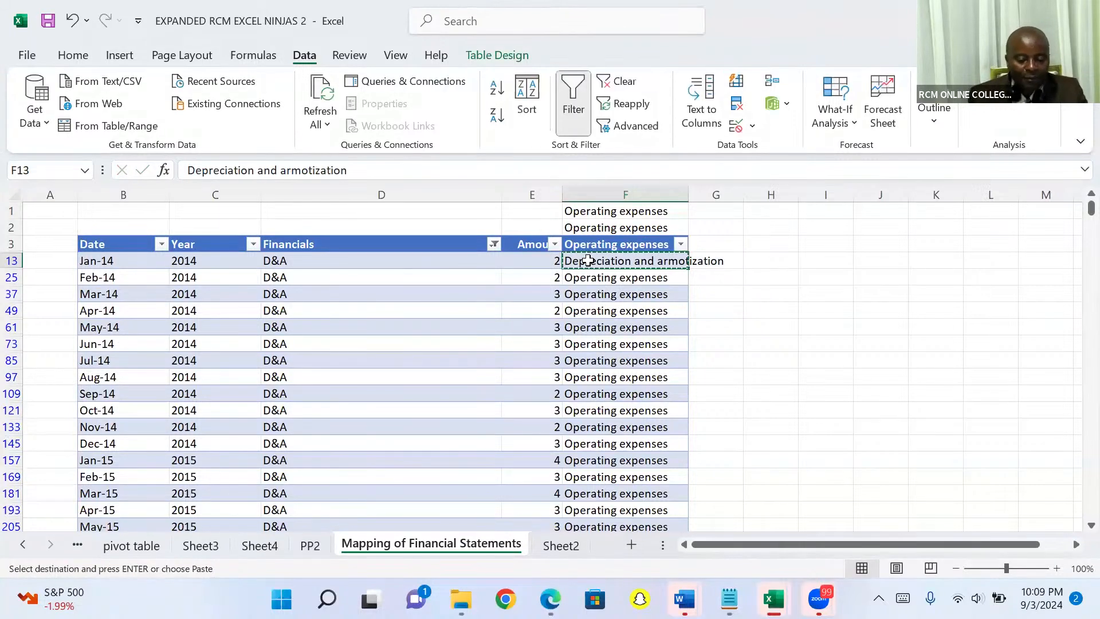
left_click(609, 189)
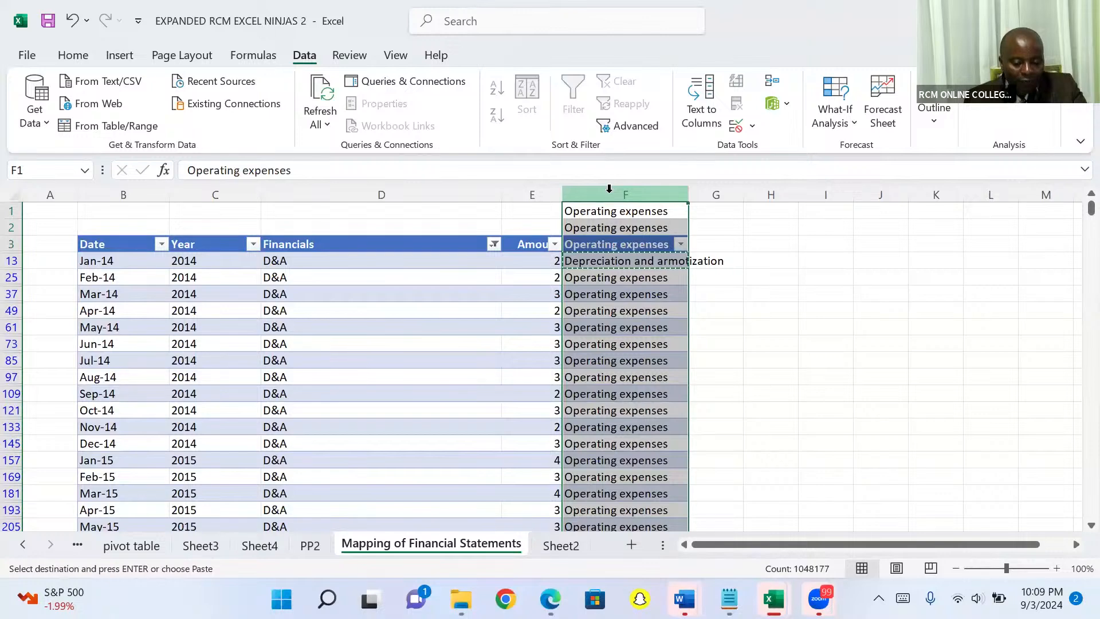
key("Return")
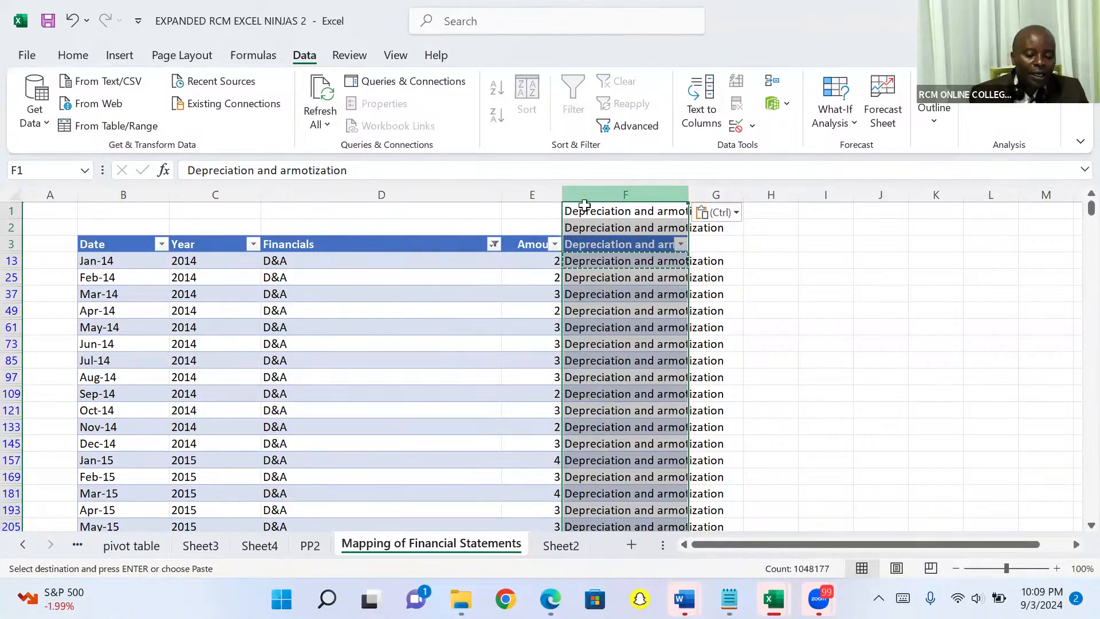
Change the Financials filter to show only the Interest expenses items, searching the filter list for "int"
left_click(495, 246)
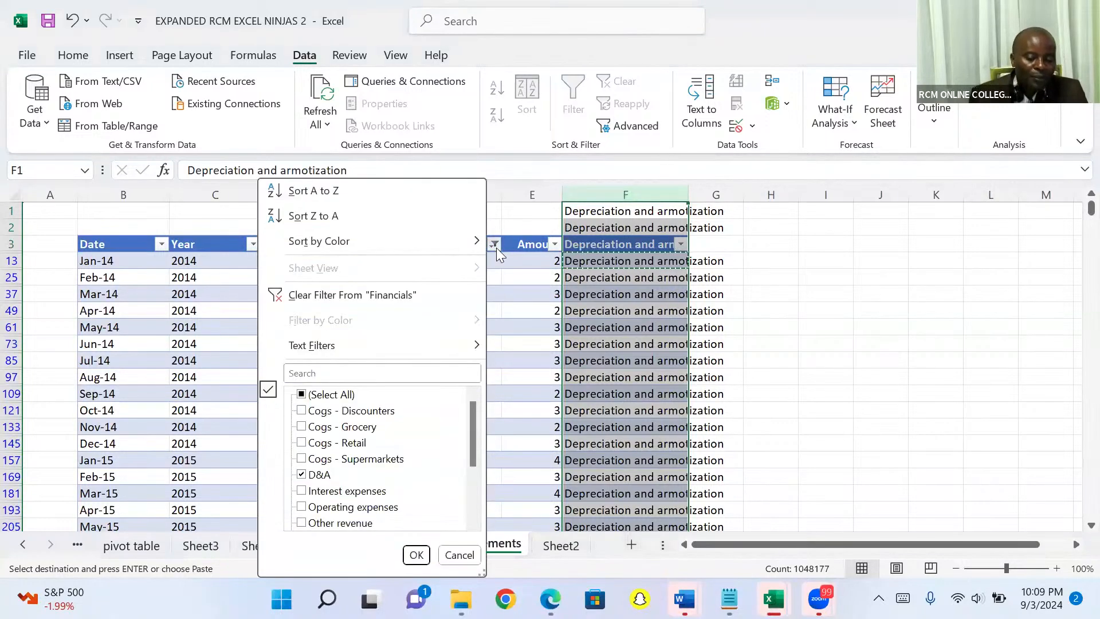
left_click(373, 373)
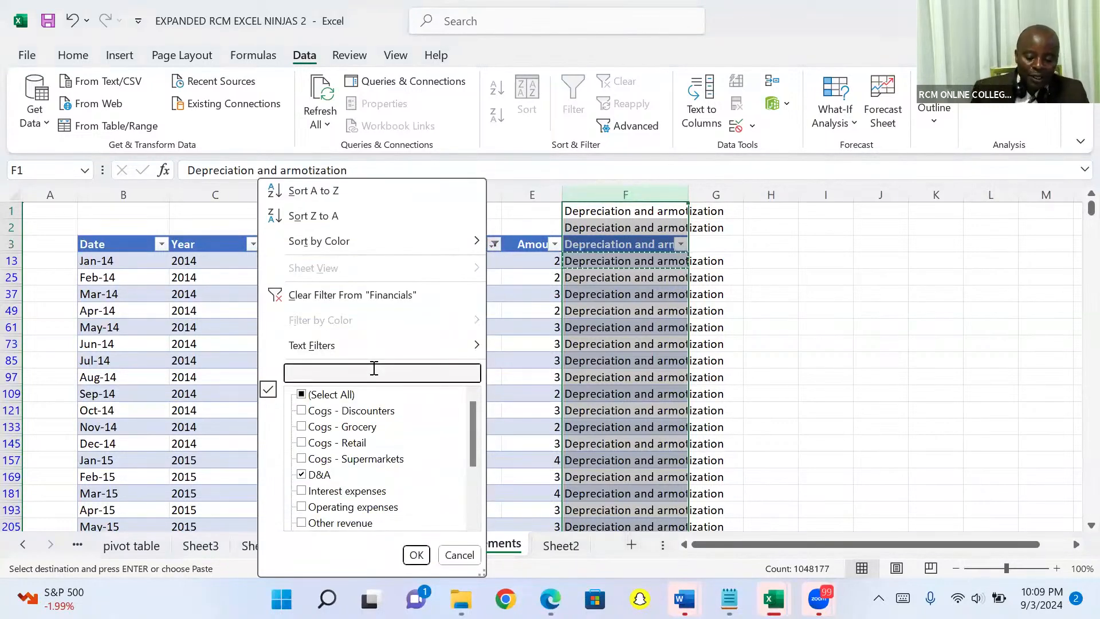
type("int")
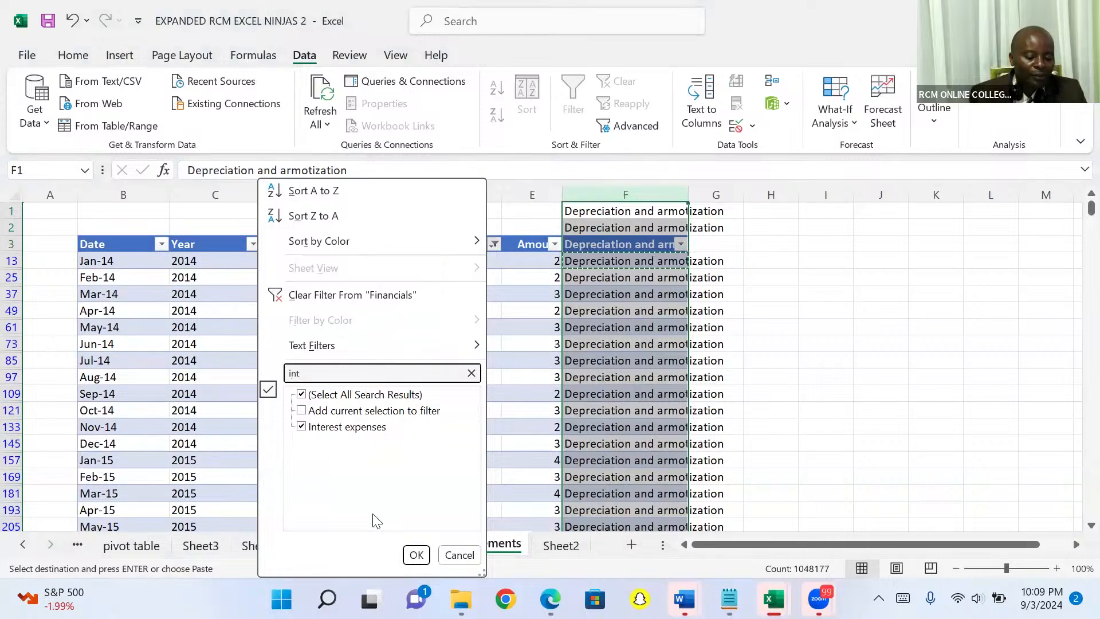
left_click(414, 554)
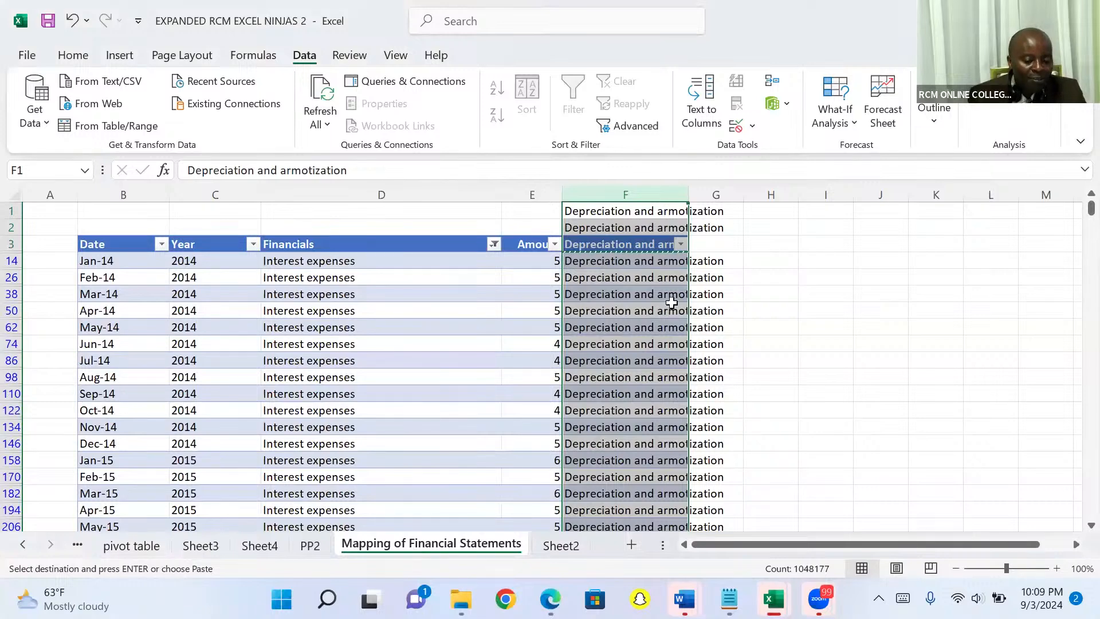
Enter the category "Interest" in F14 and copy it over the whole of column F
left_click(611, 262)
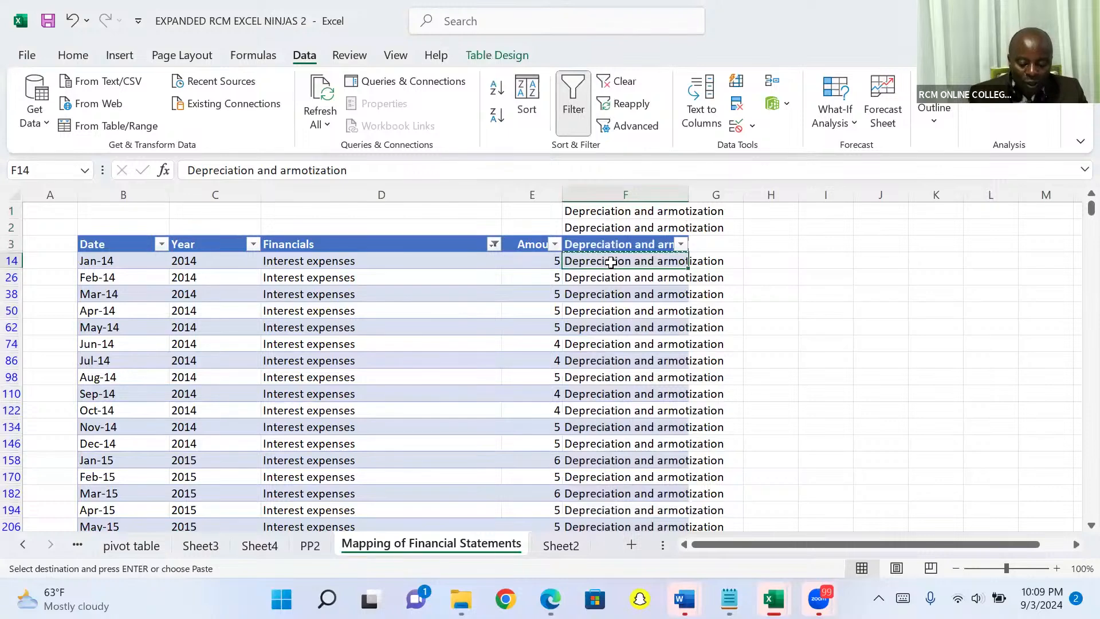
type("Interest")
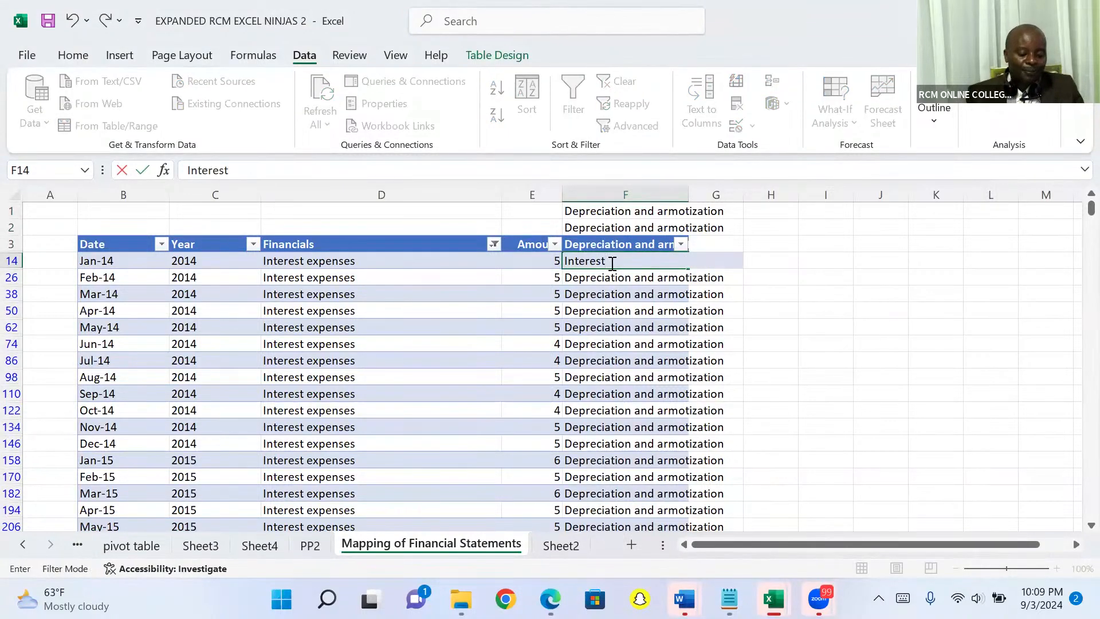
key("ctrl+Return")
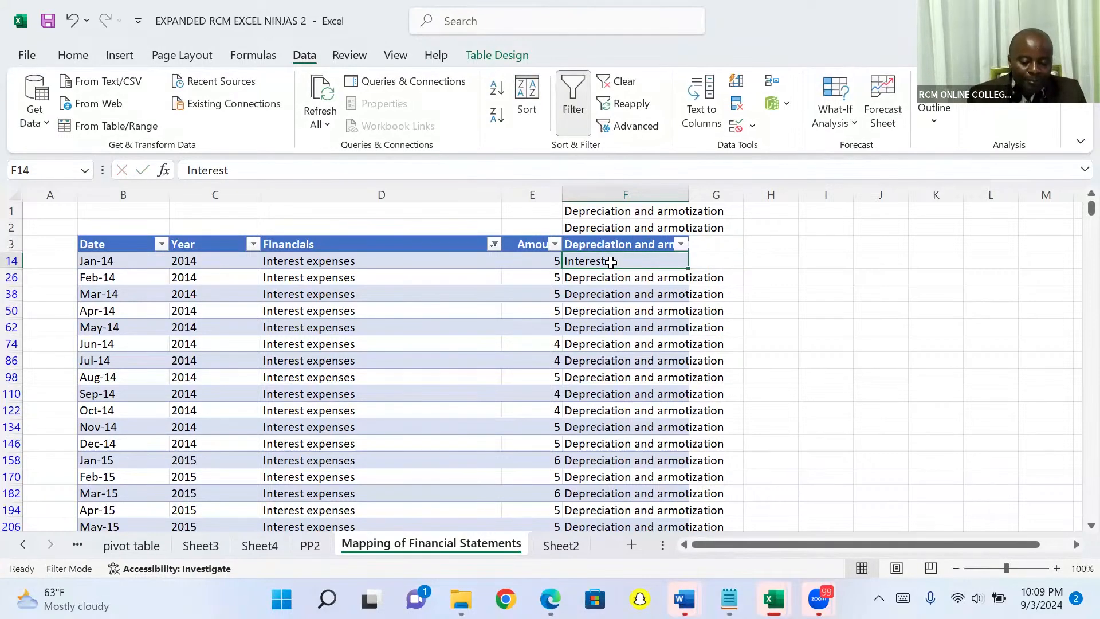
key("ctrl+c")
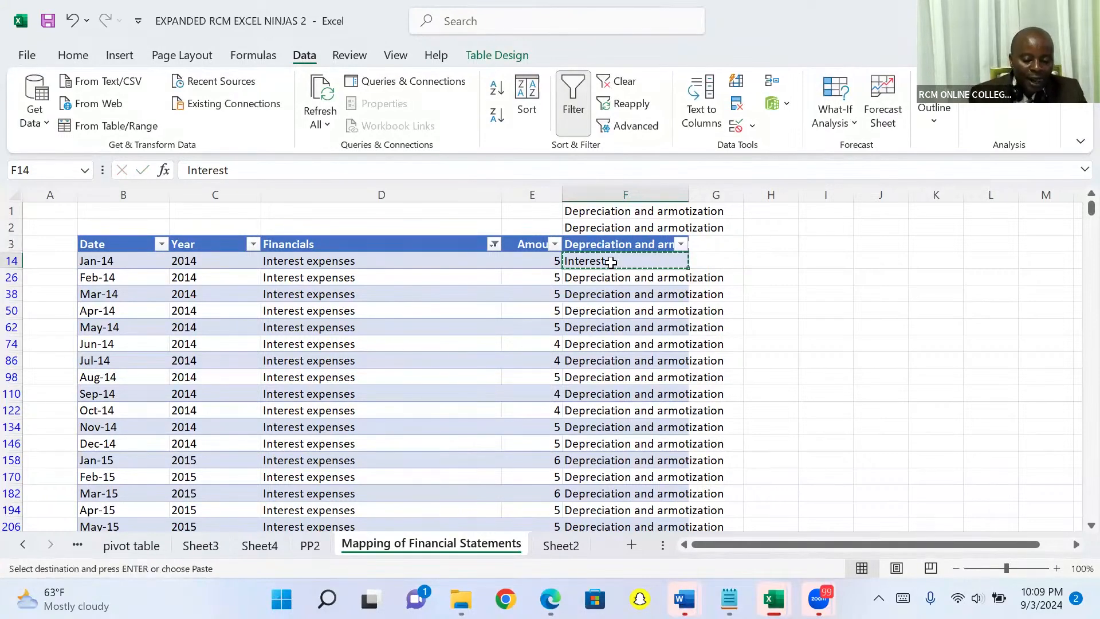
left_click(621, 190)
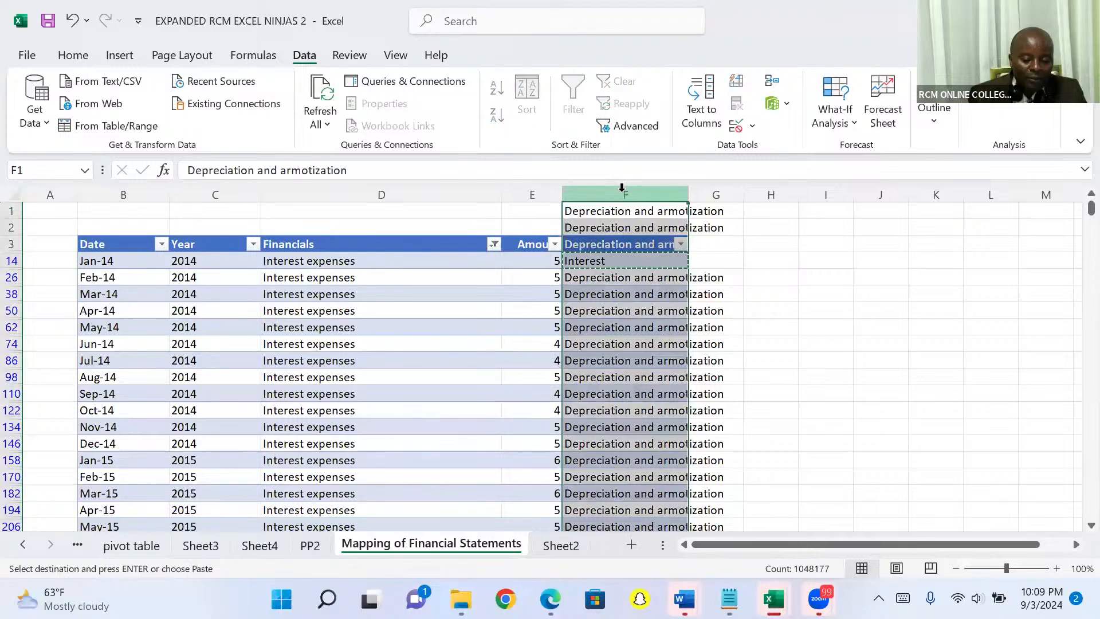
key("ctrl+v")
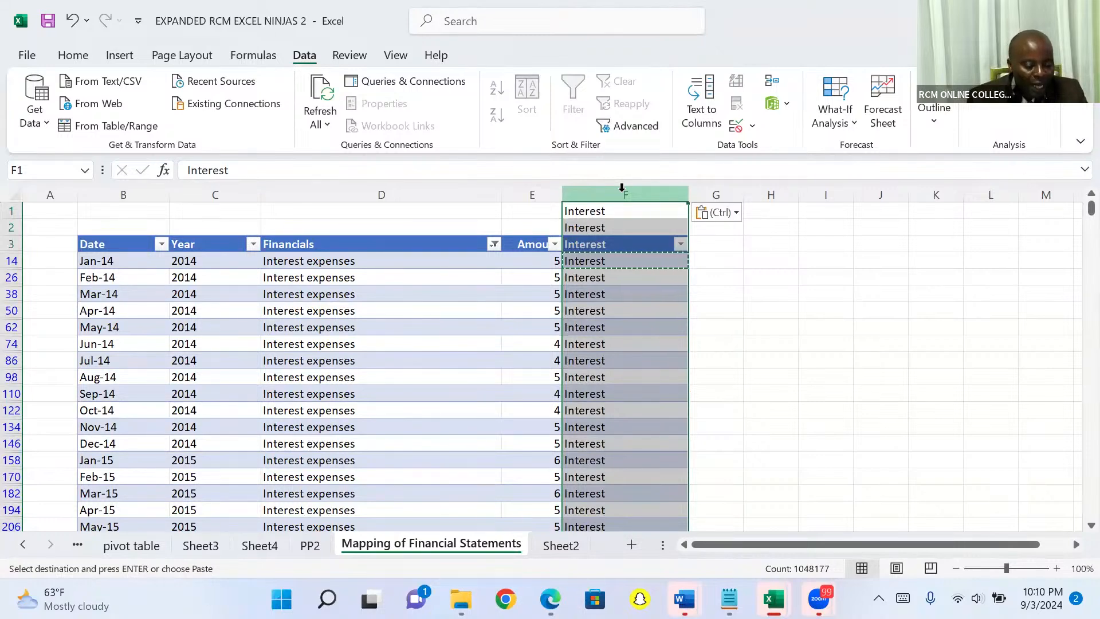
Change the Financials filter to show only the Taxes items, searching the filter list for "Tax"
left_click(497, 246)
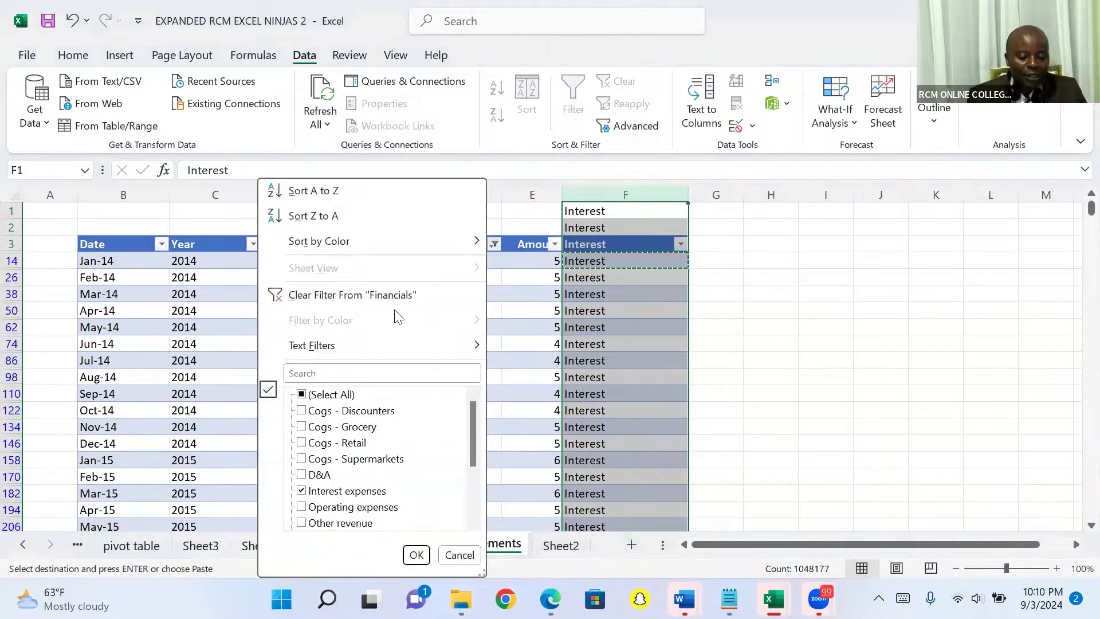
left_click(350, 370)
type("T")
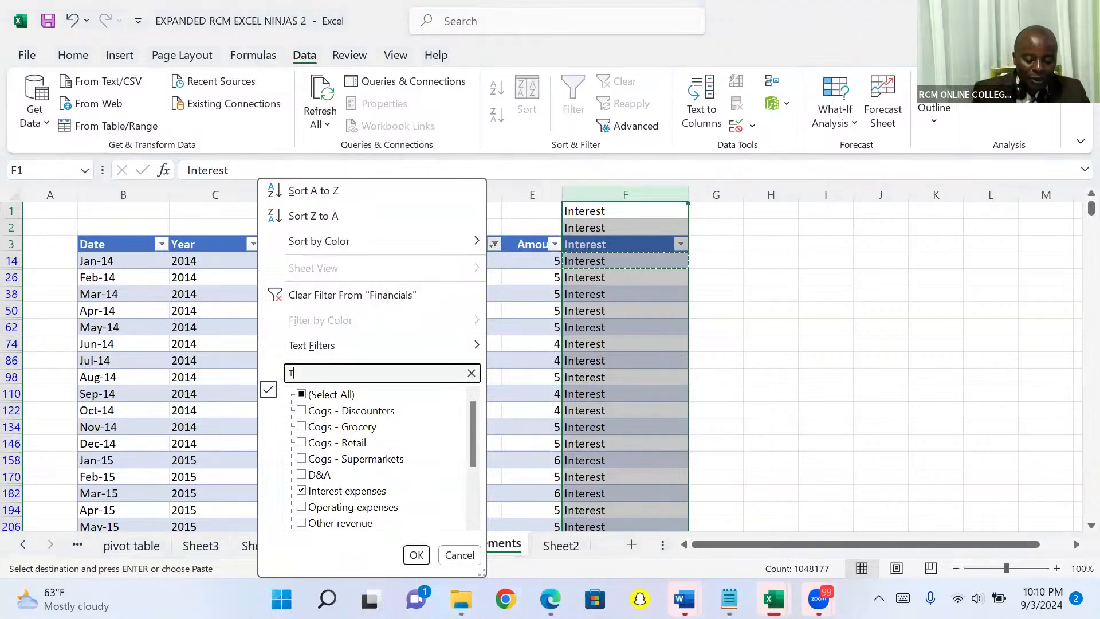
type("ax")
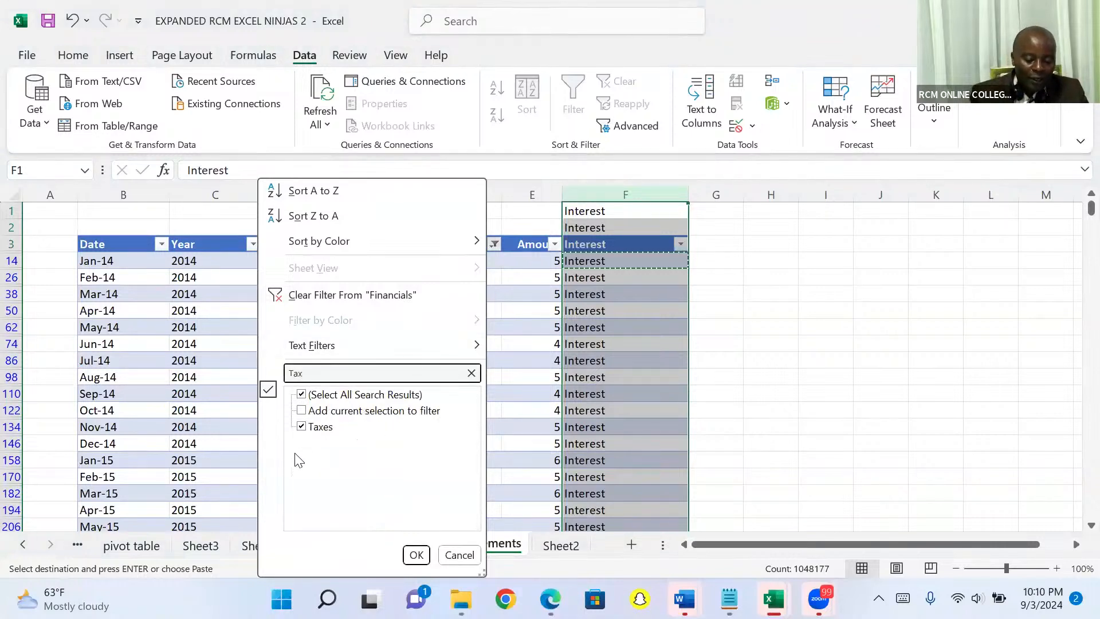
left_click(416, 554)
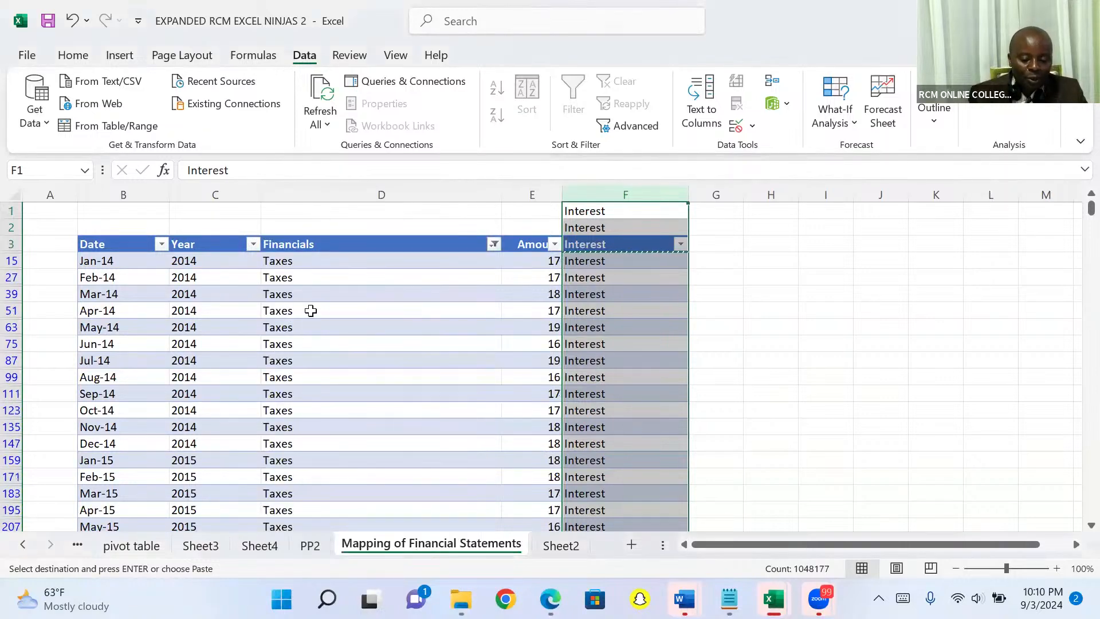
Enter the category "Tax" in F15 and copy it over the whole of column F
left_click(577, 263)
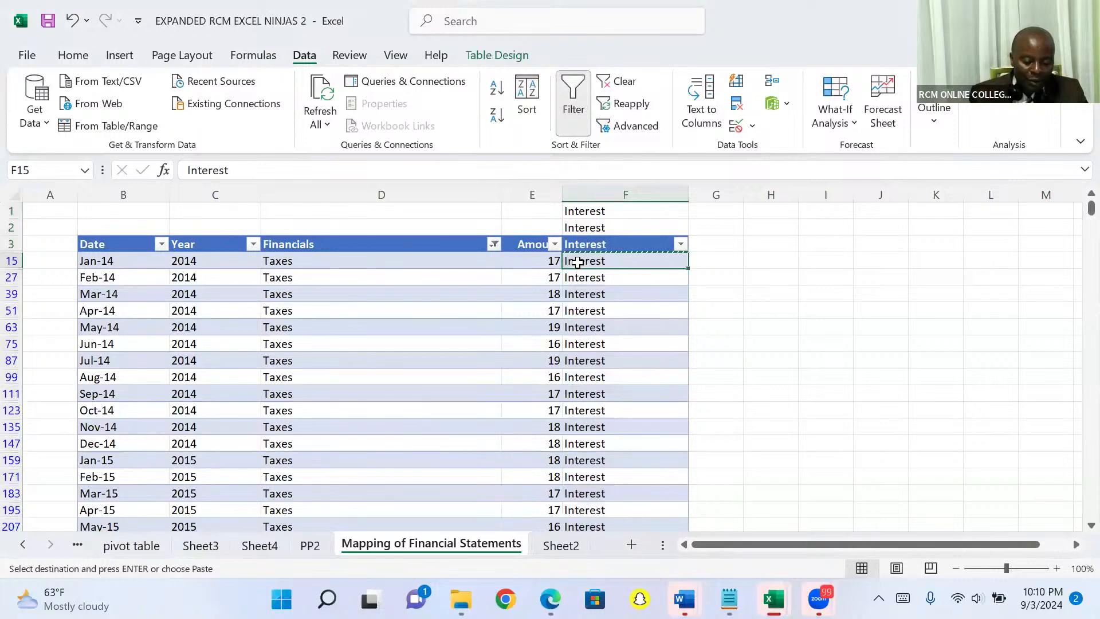
type("Tax")
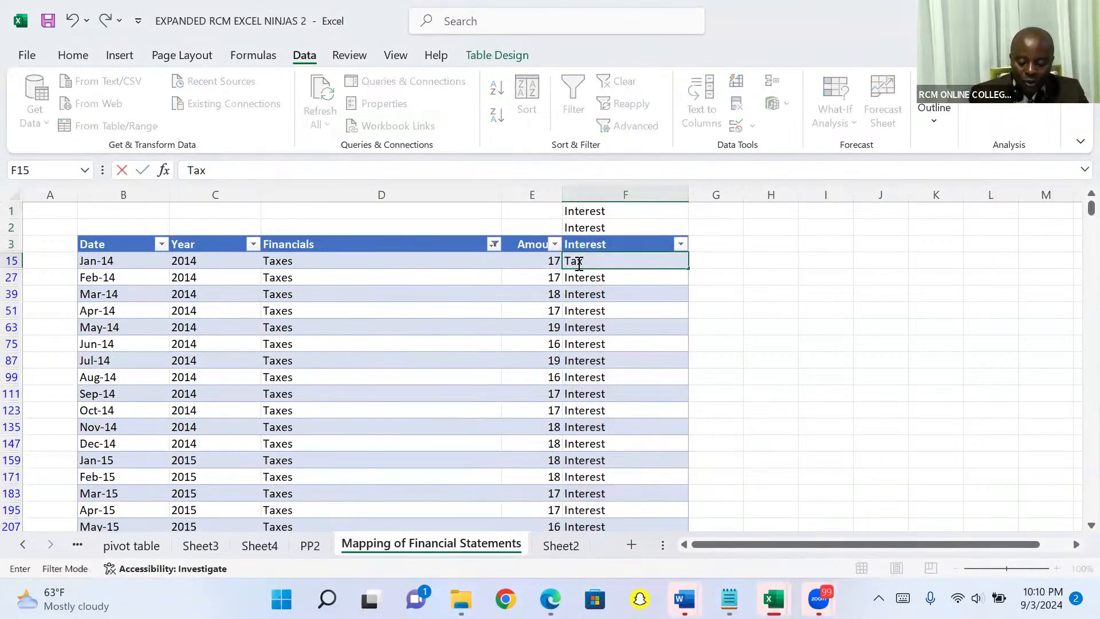
key("ctrl+Return")
key("ctrl+c")
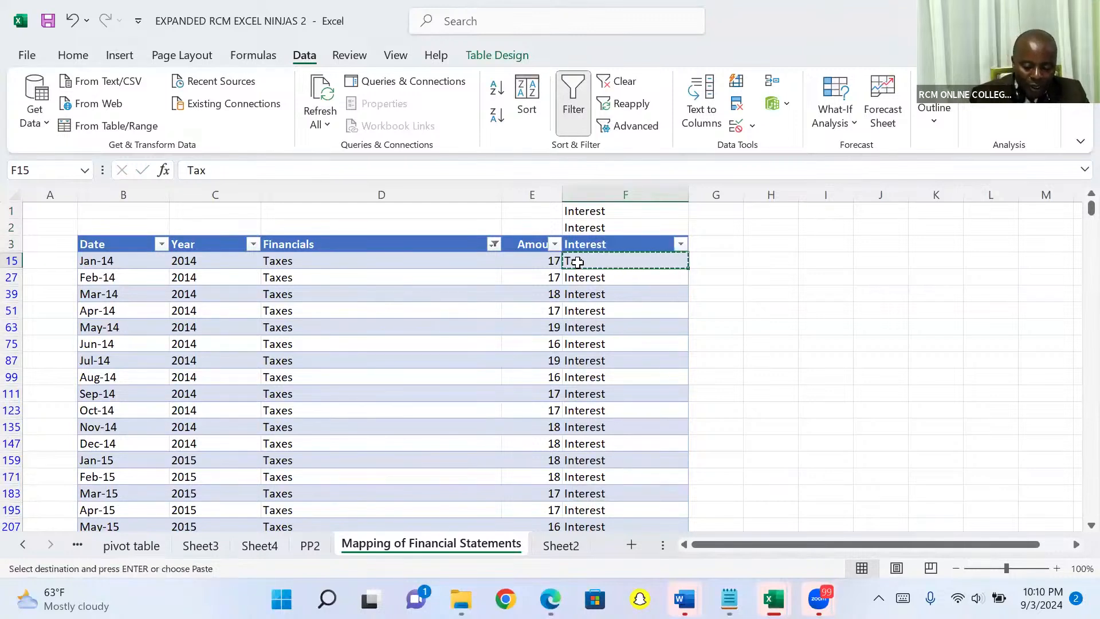
left_click(623, 189)
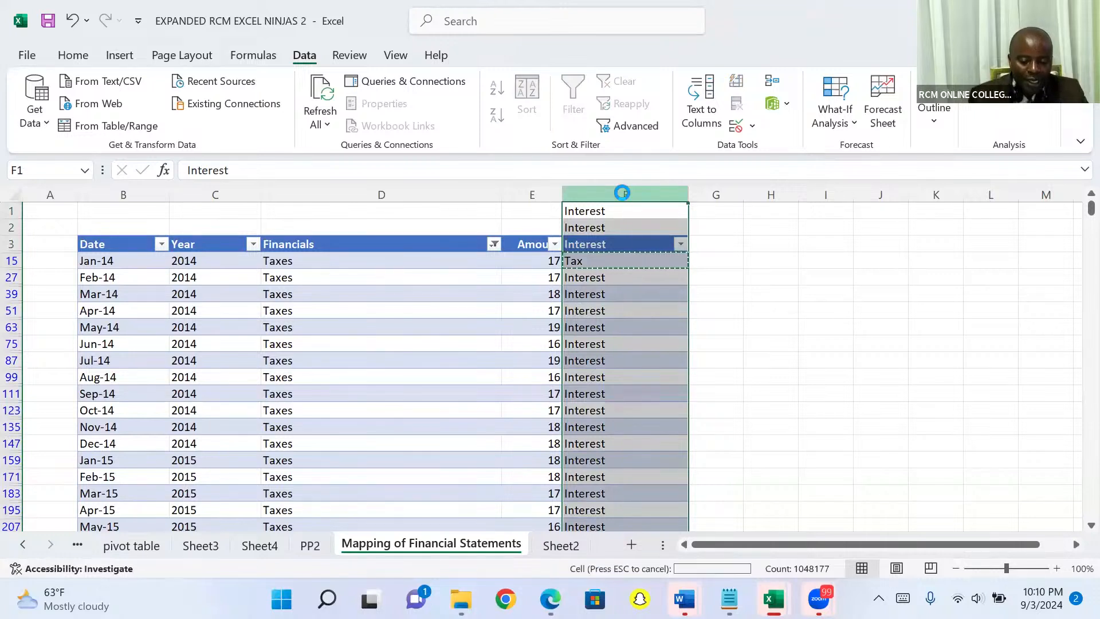
key("ctrl+v")
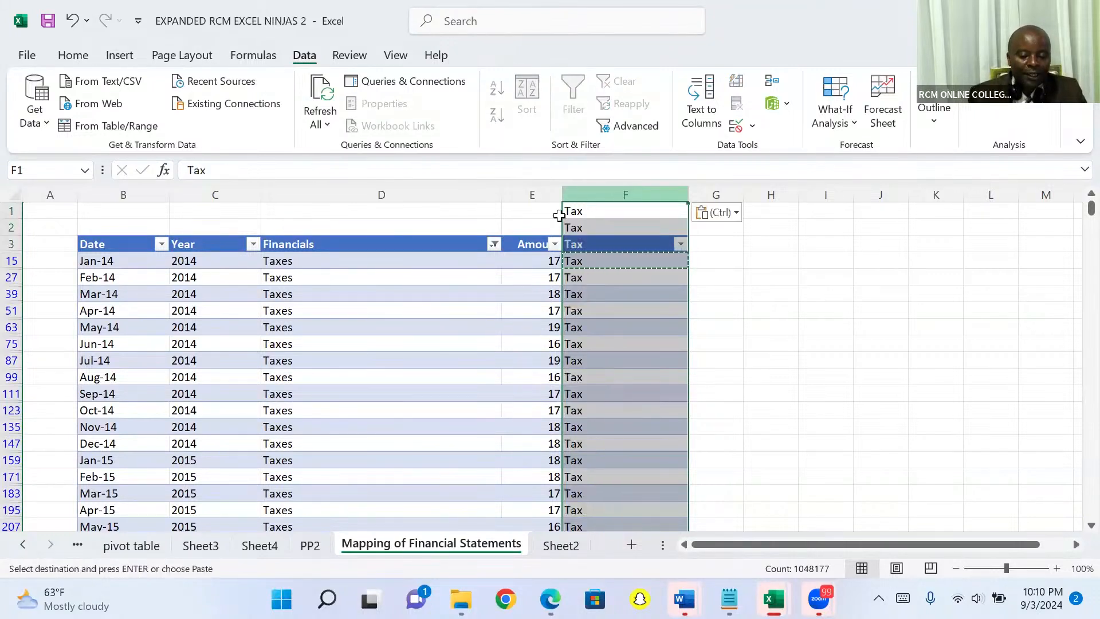
Clear the filter from the Financials column so that every row of the table is listed
left_click(495, 245)
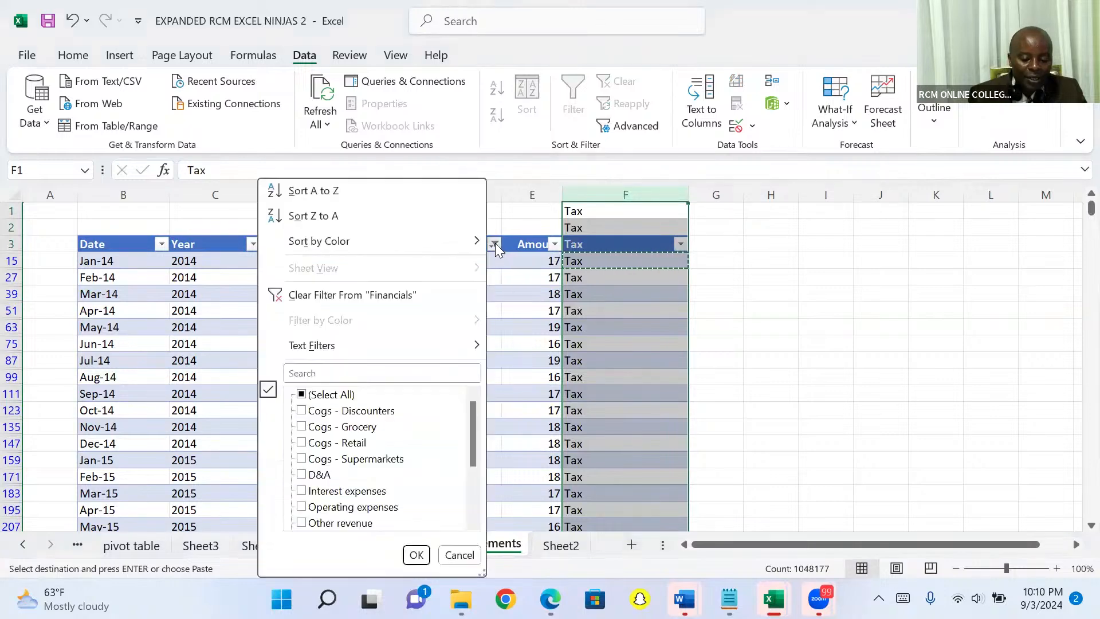
left_click(355, 295)
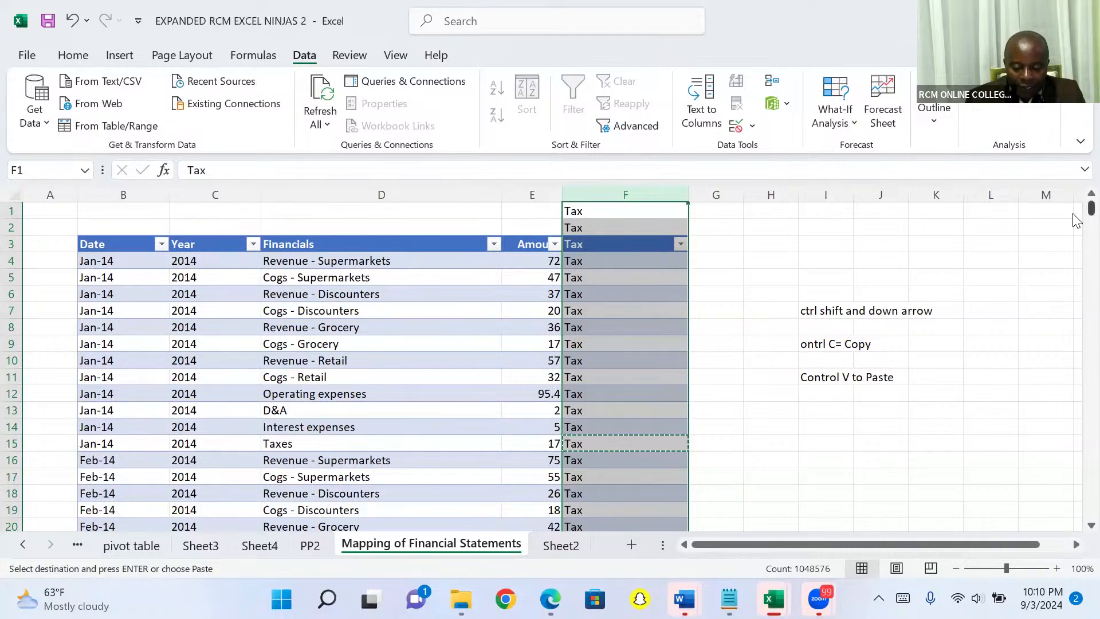
left_click_drag(1076, 221, 1078, 147)
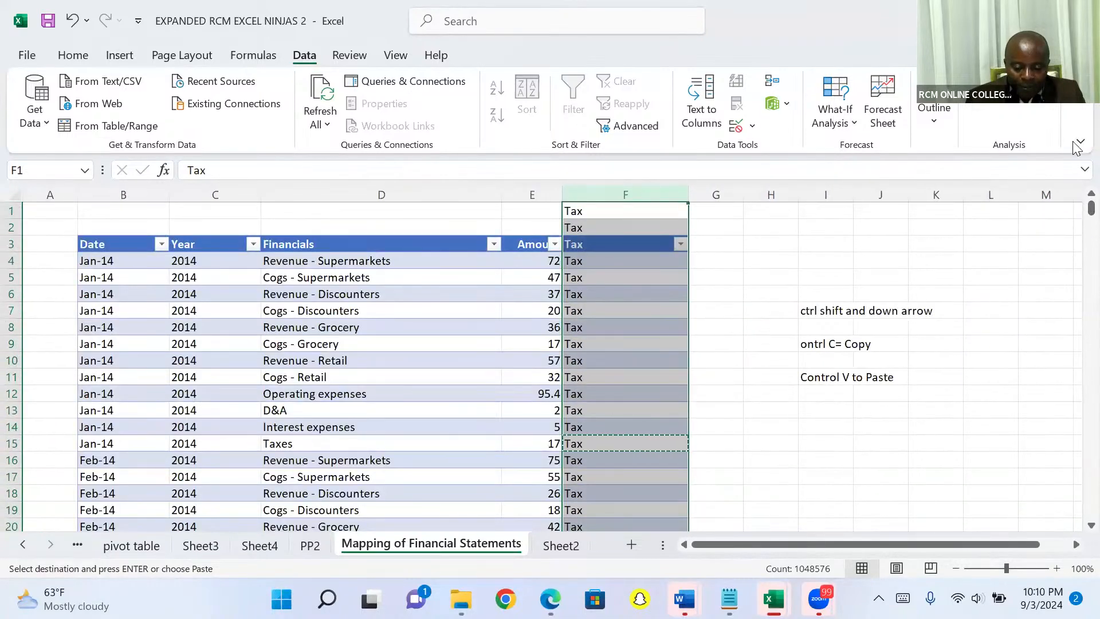
left_click(679, 244)
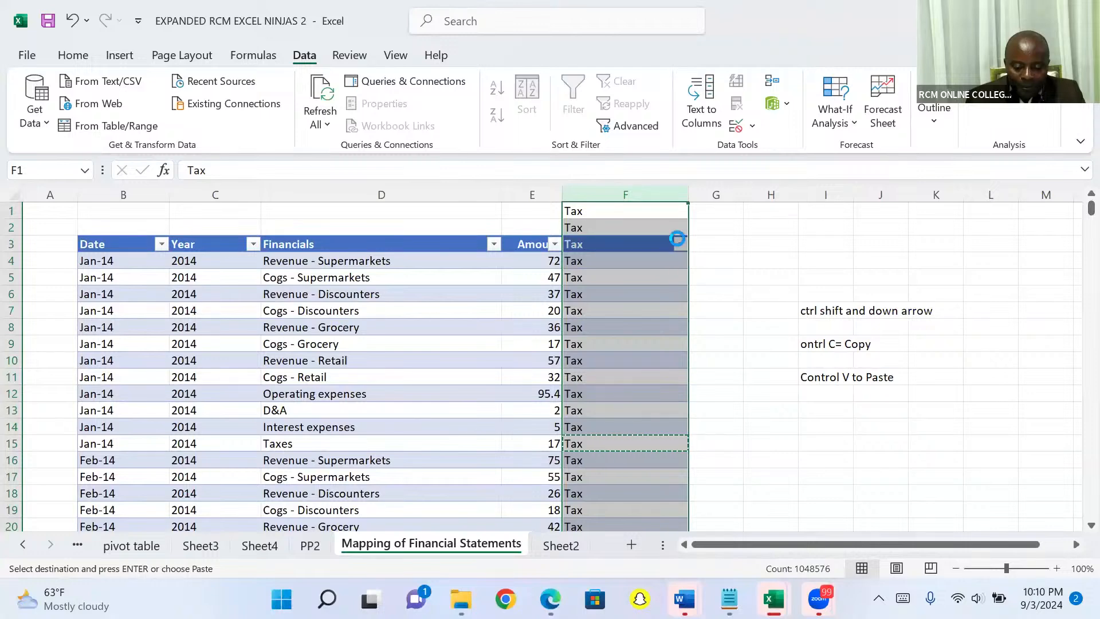
left_click(757, 249)
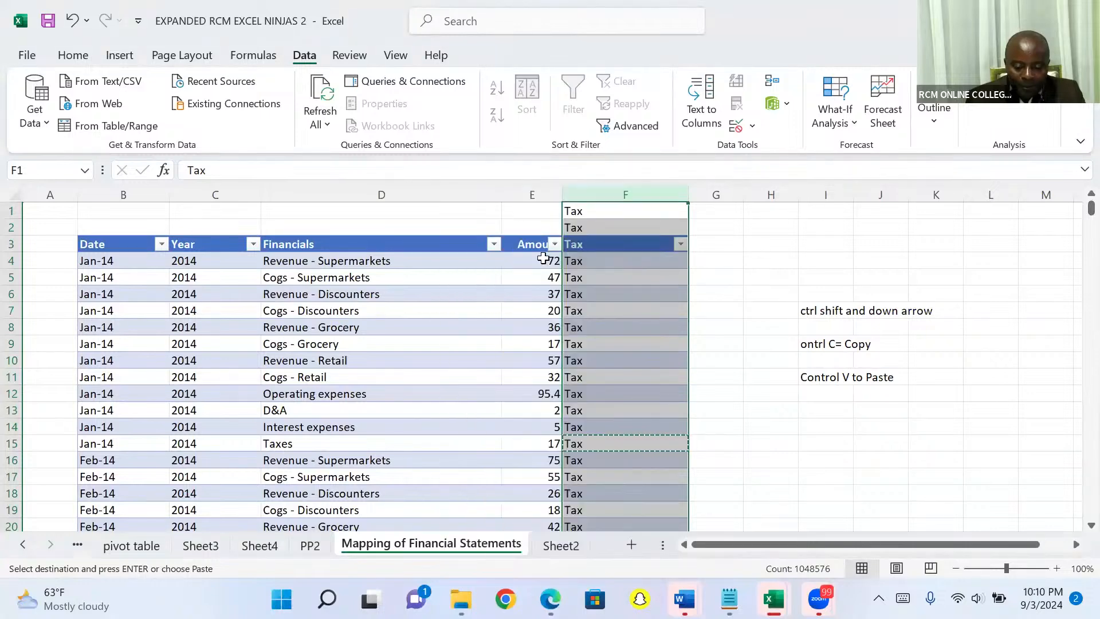
left_click(495, 245)
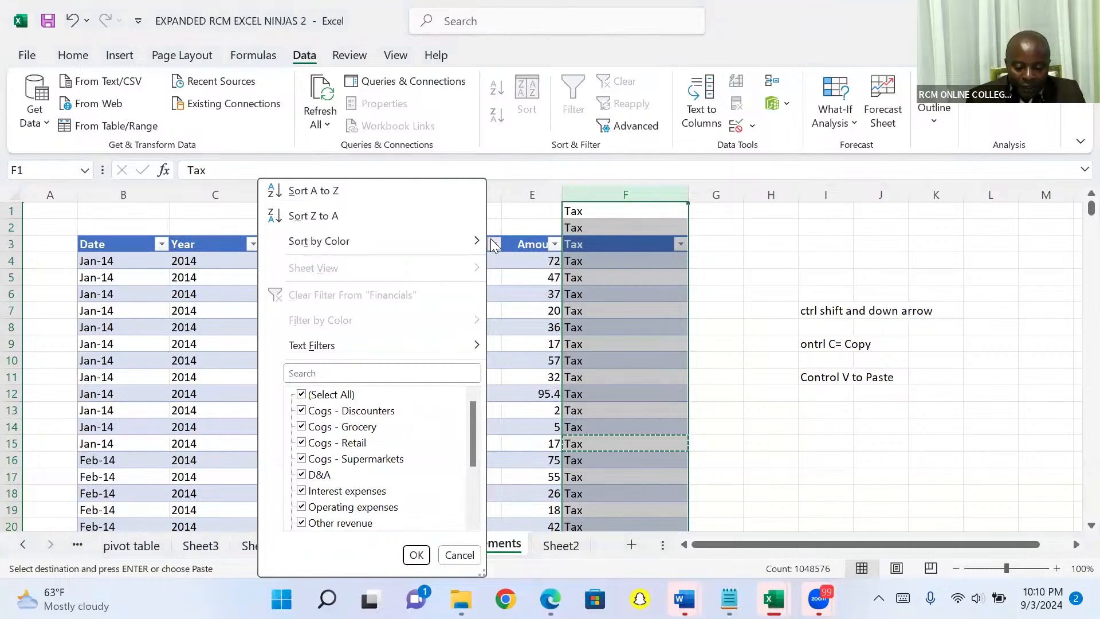
left_click(800, 256)
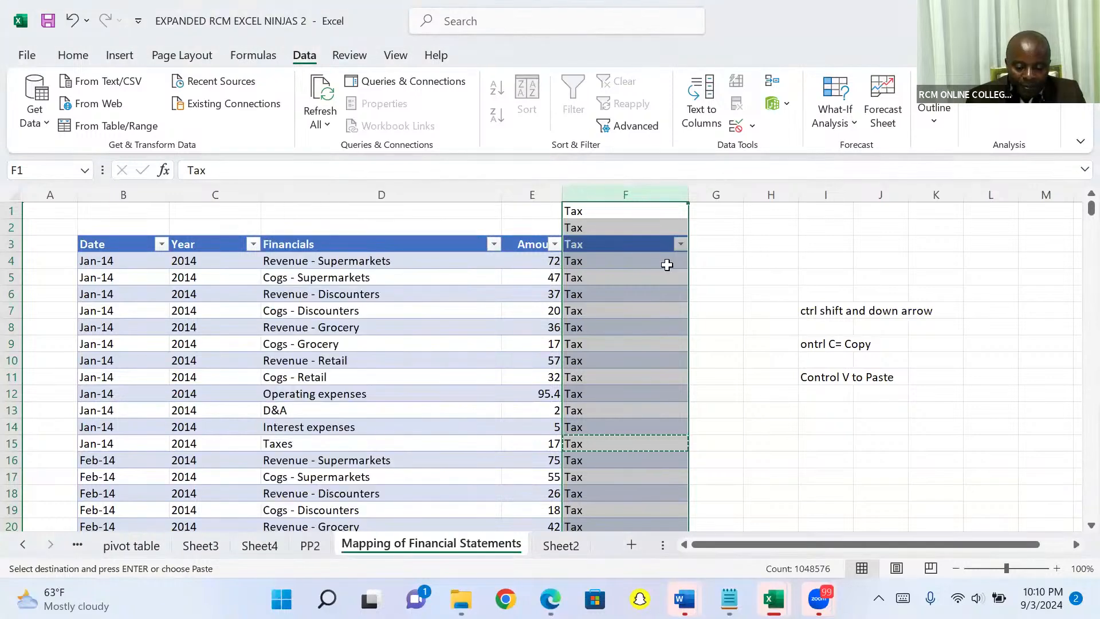
left_click(462, 260)
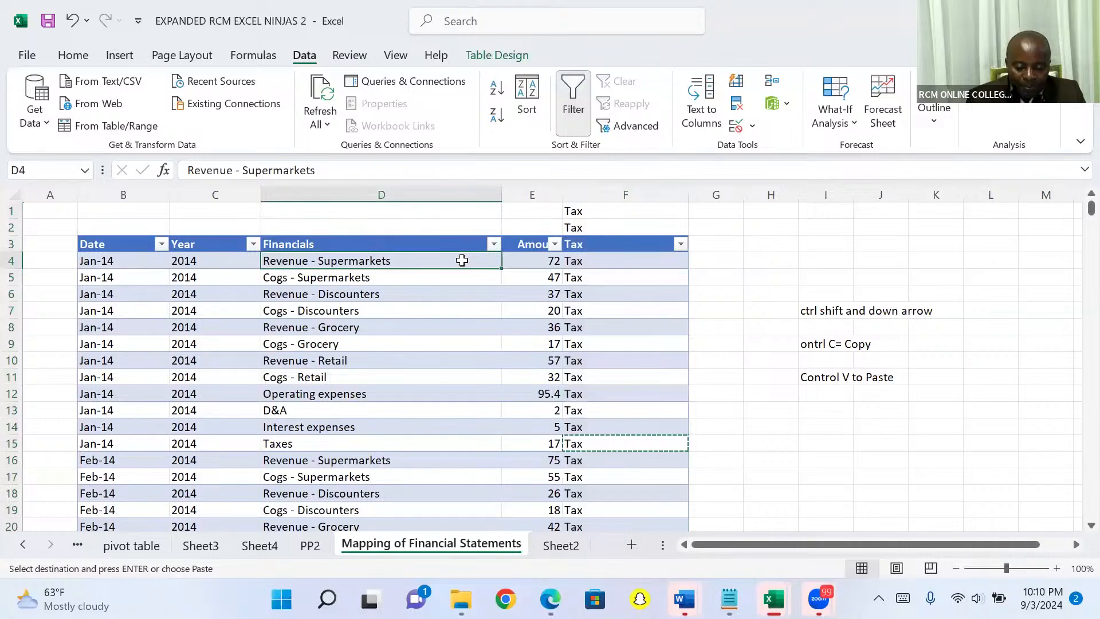